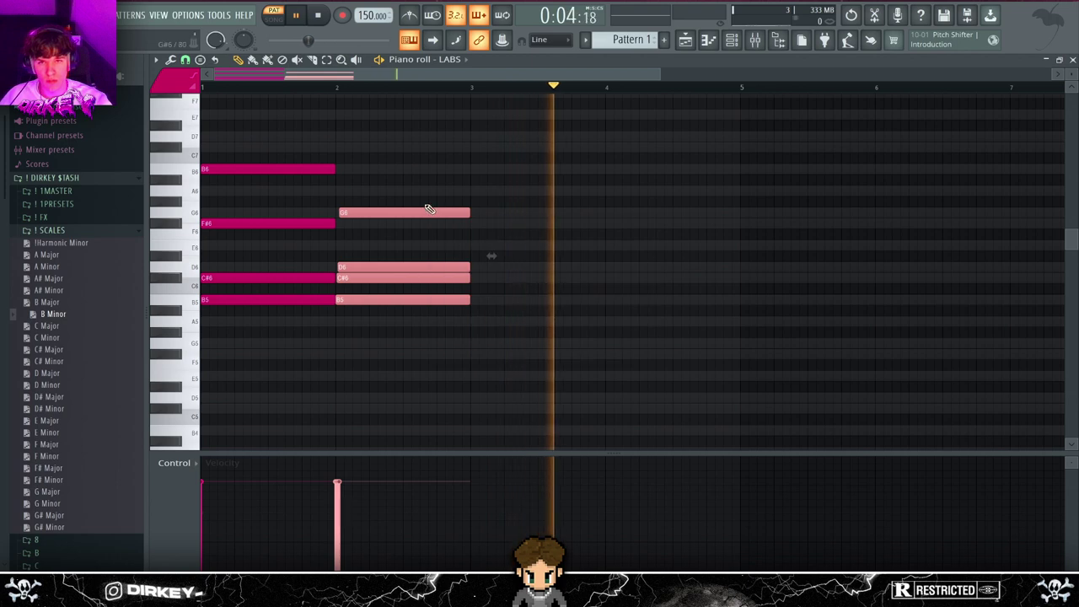
- Duplicate the bar 2 chord into bar 4, leaving bar 3 empty and clearing the stray F#5 note
{"action": "left_click_drag", "start_coordinate": [385, 298], "coordinate": [650, 298]}
{"action": "left_click", "coordinate": [464, 348]}
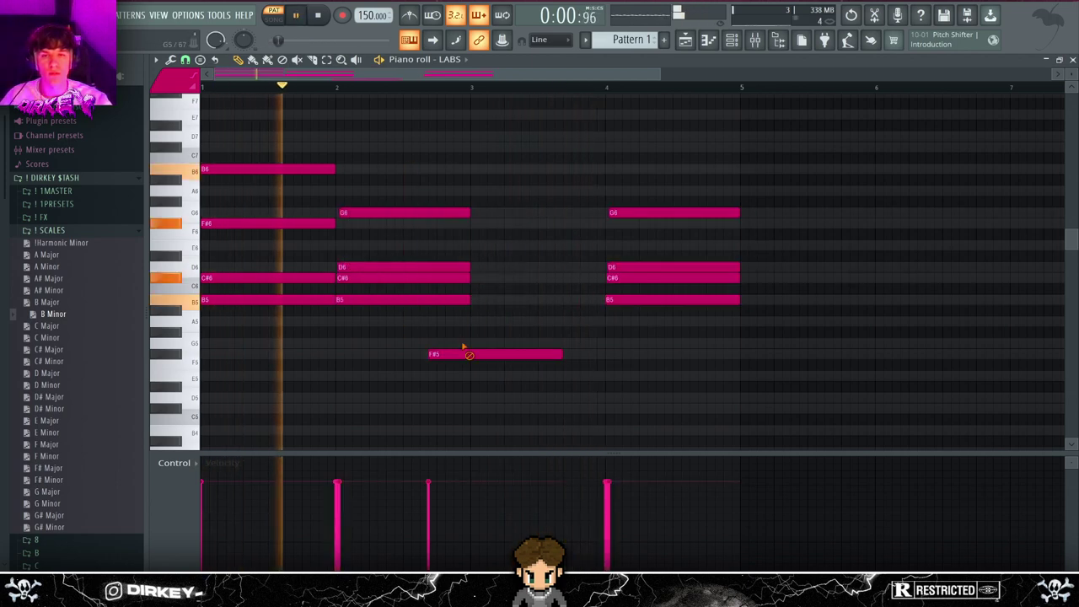
{"action": "right_click", "coordinate": [465, 348]}
- Turn on the metronome and set the project tempo to 160
{"action": "scroll", "coordinate": [246, 405], "scroll_direction": "down", "scroll_amount": 2}
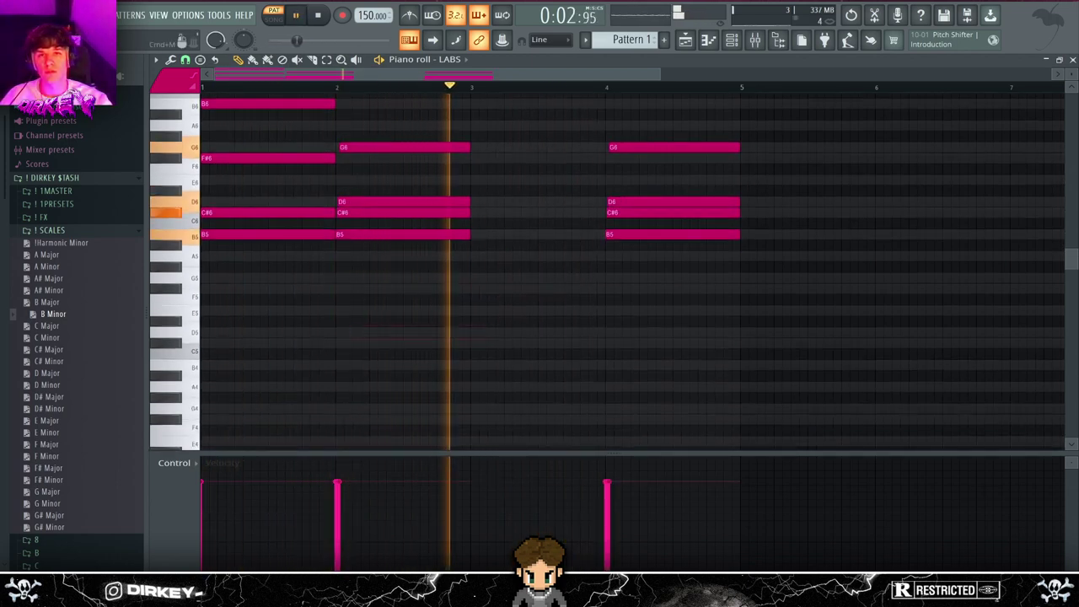
{"action": "key", "text": "ctrl+m"}
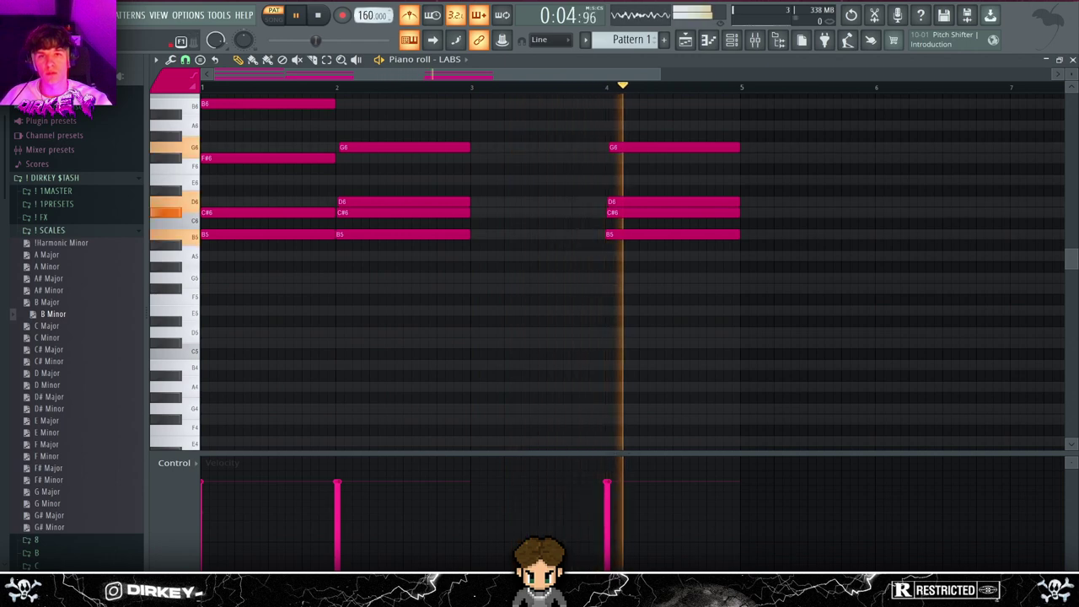
{"action": "key", "text": "space"}
- Add one-bar B4 bass notes in bars 1 and 3 and lower their velocity slightly
{"action": "left_click_drag", "start_coordinate": [243, 317], "coordinate": [178, 387]}
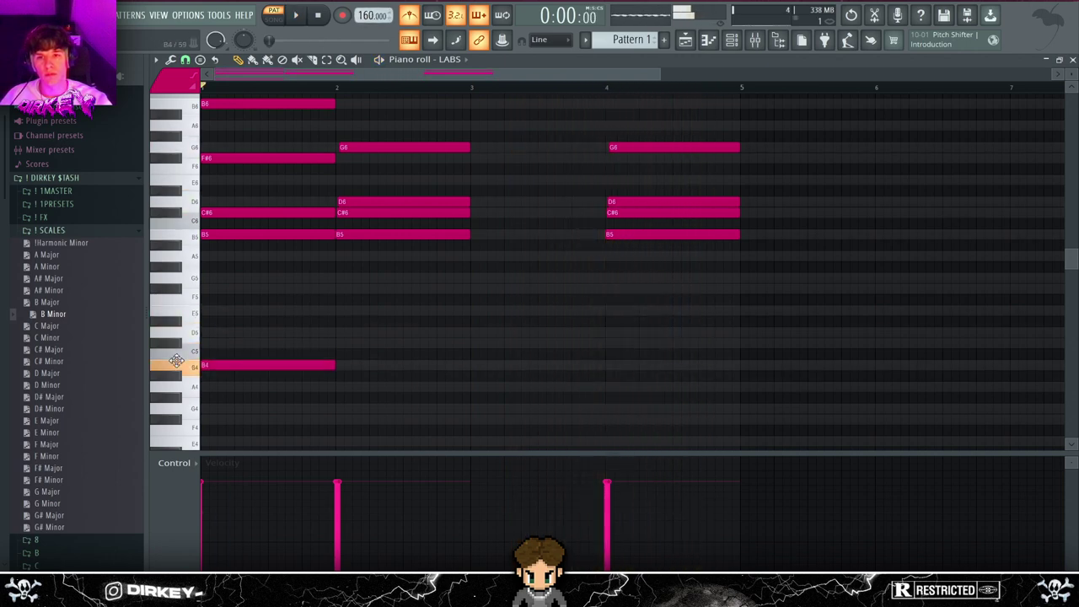
{"action": "left_click", "coordinate": [477, 364]}
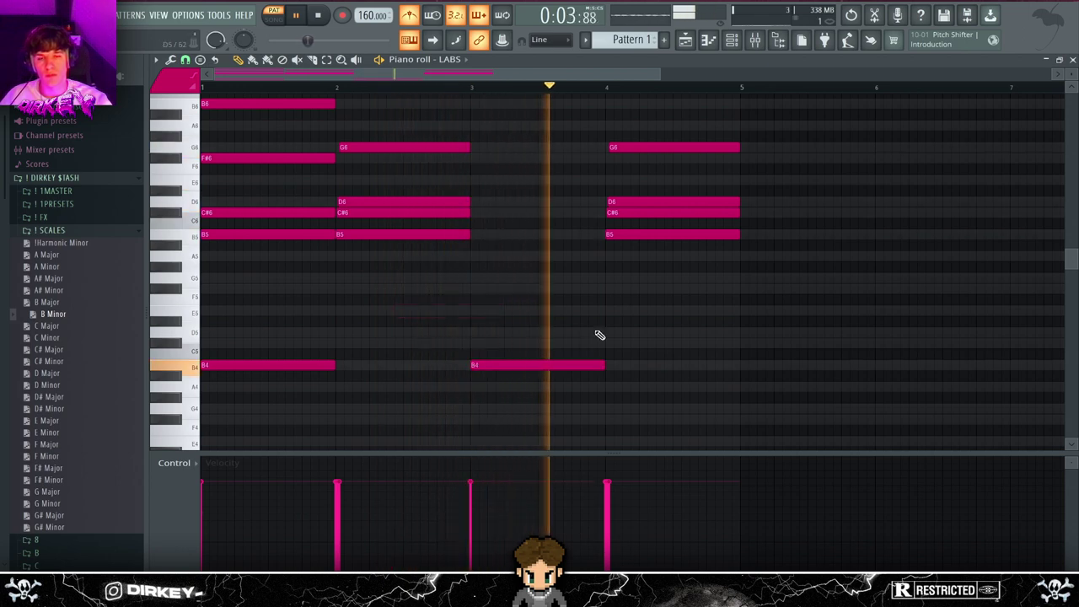
{"action": "left_click_drag", "start_coordinate": [598, 335], "coordinate": [321, 371]}
{"action": "key", "text": "space"}
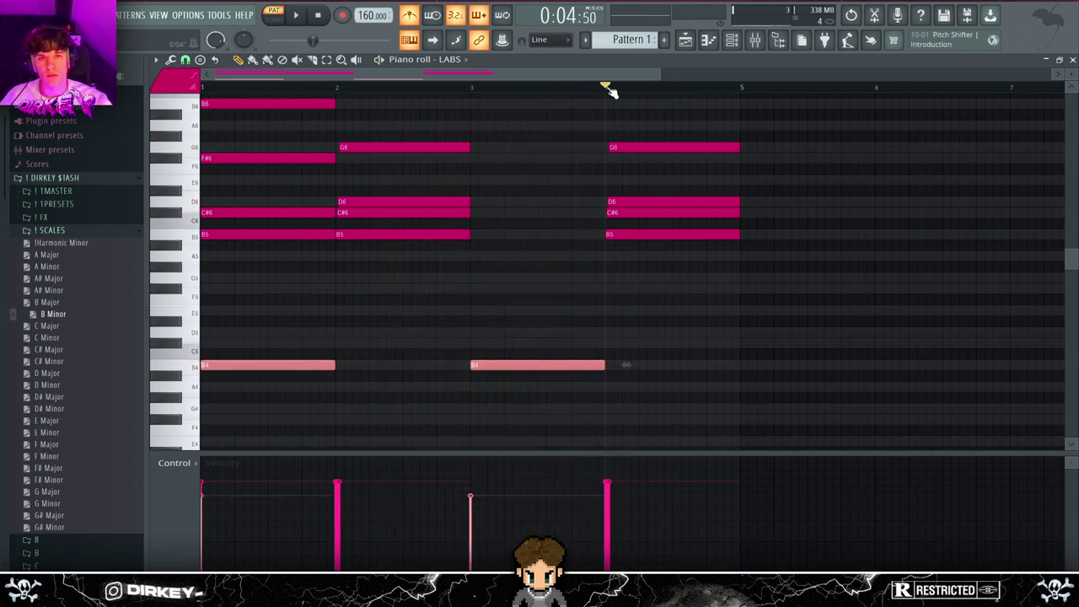
- Slice the bar 4 chord at its midpoint and replace the G6 in the second half with F#6
{"action": "left_click_drag", "start_coordinate": [716, 108], "coordinate": [703, 275]}
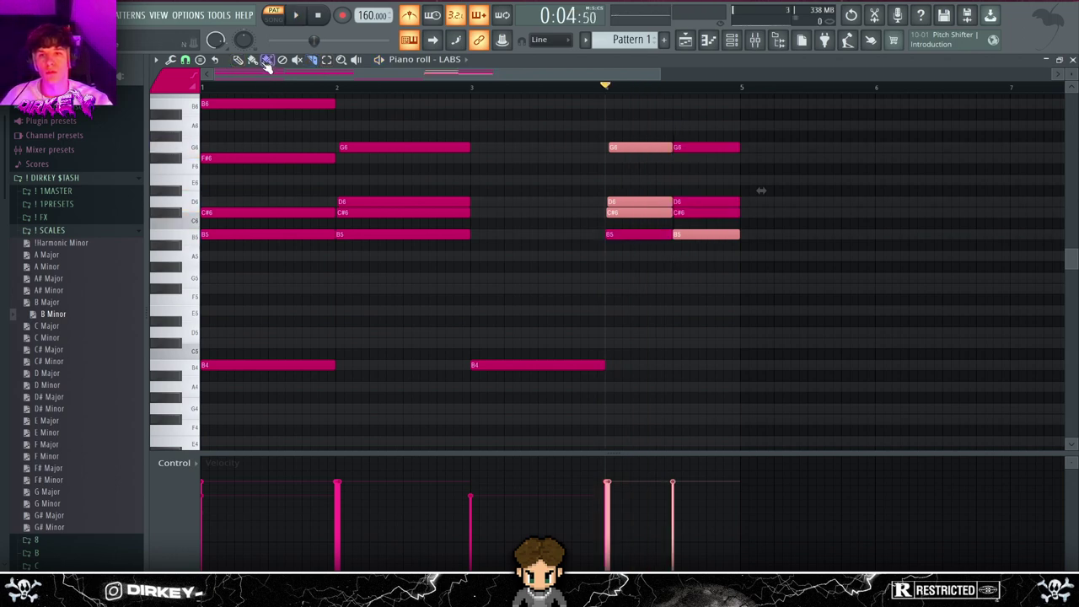
{"action": "key", "text": "space"}
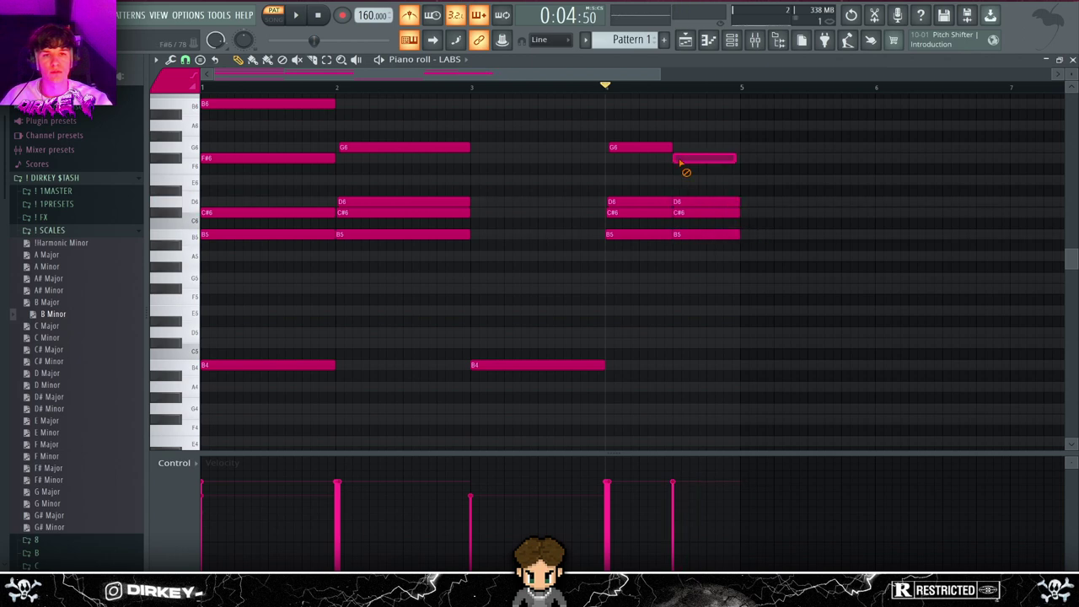
{"action": "key", "text": "space"}
- Try strumming the chord in the second half of bar 4, and undo the strum
{"action": "left_click_drag", "start_coordinate": [700, 152], "coordinate": [708, 190]}
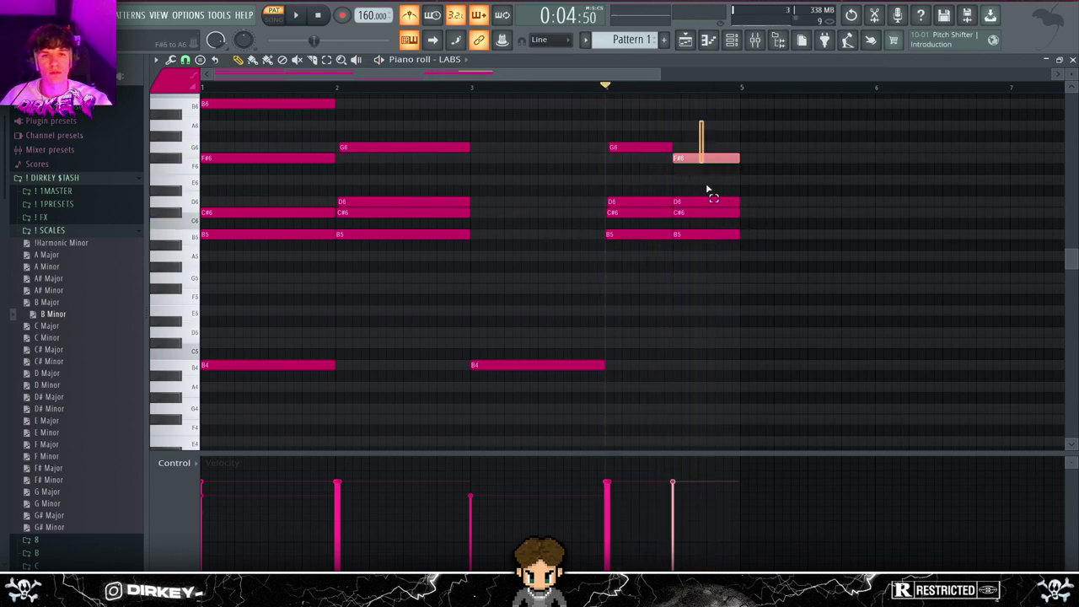
{"action": "key", "text": "alt+s"}
{"action": "left_click", "coordinate": [625, 344]}
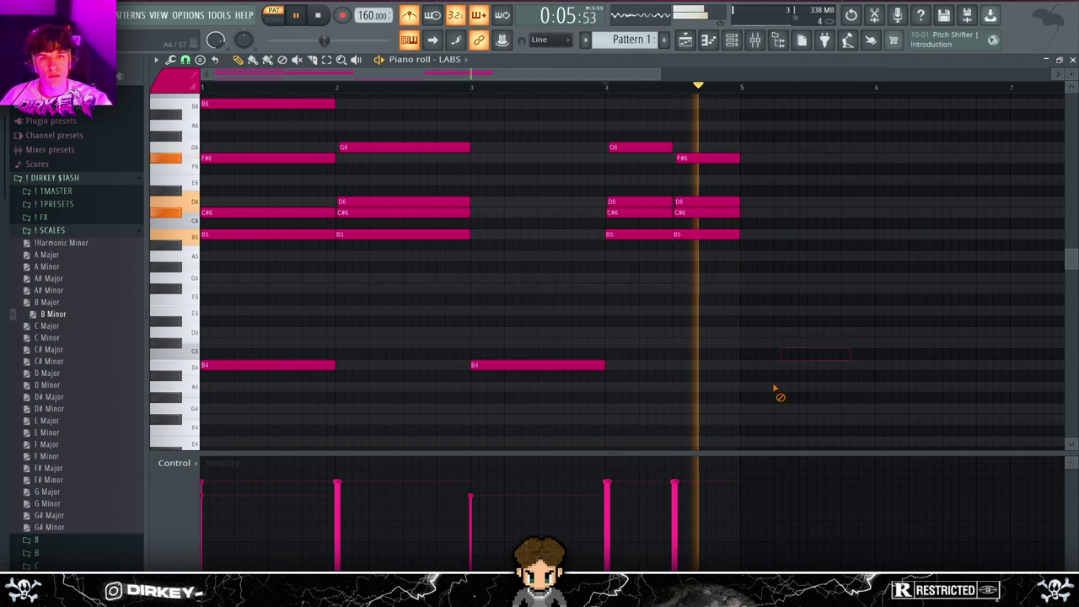
{"action": "key", "text": "ctrl+z"}
{"action": "key", "text": "ctrl+z"}
{"action": "key", "text": "ctrl+z"}
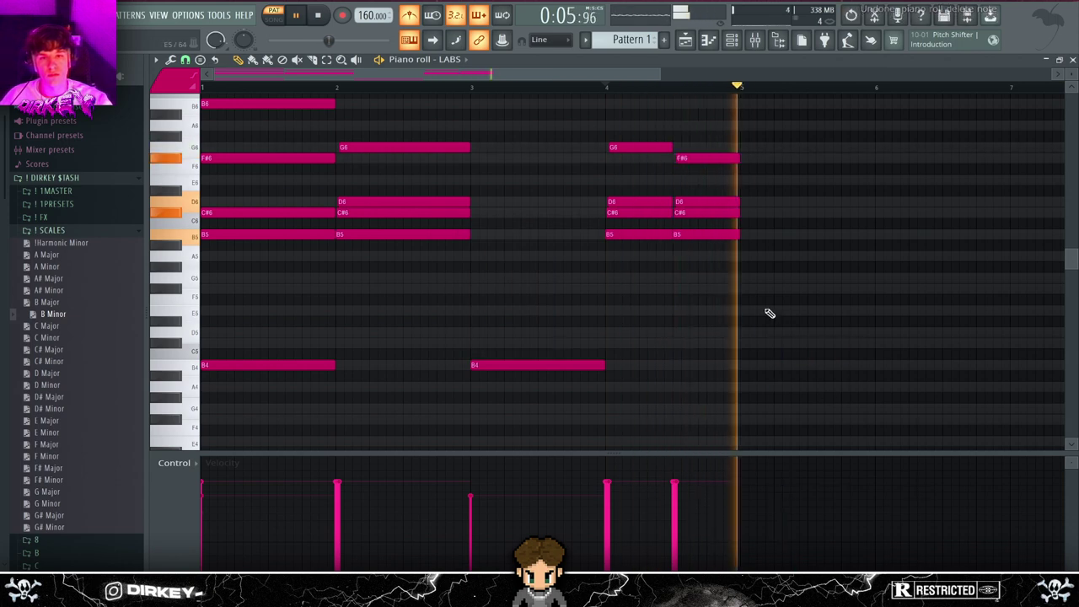
{"action": "key", "text": "ctrl+z"}
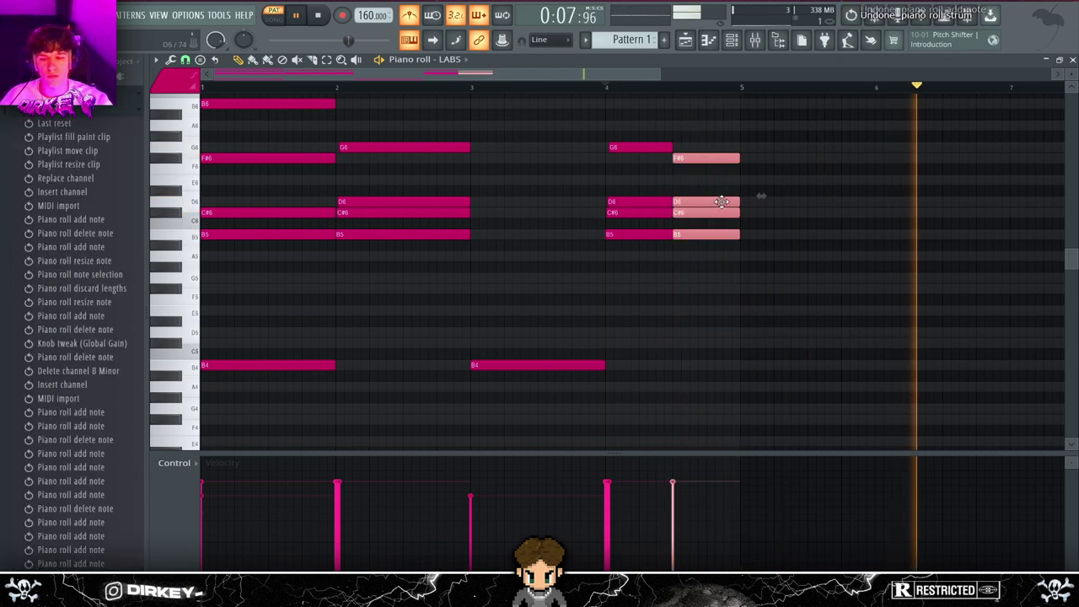
- Apply a lighter strum to the chord in the second half of bar 4, preserving the note ends
{"action": "key", "text": "alt+s"}
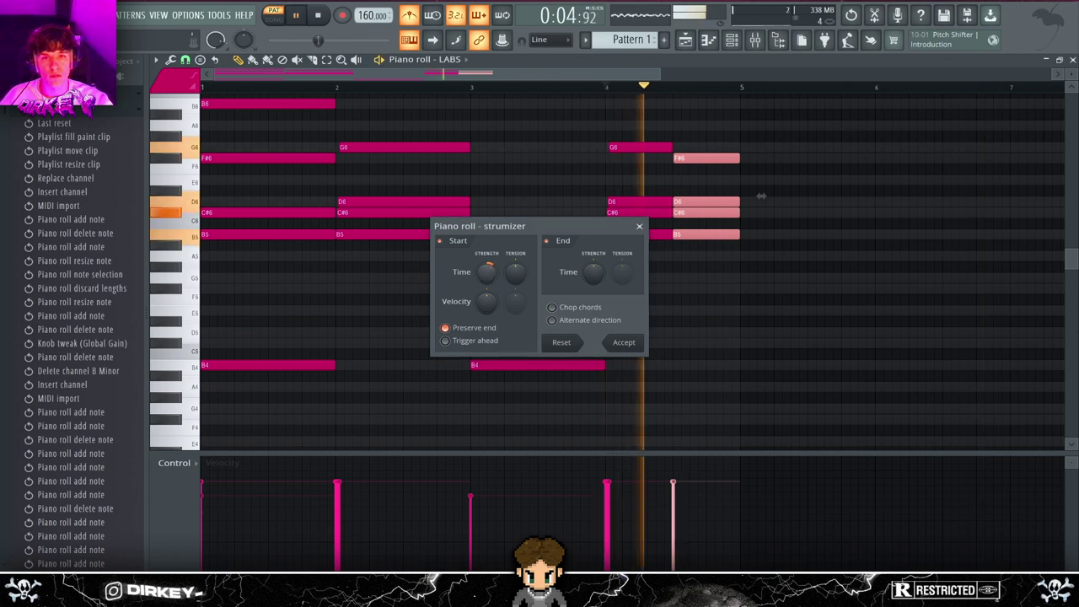
{"action": "left_click", "coordinate": [624, 341]}
{"action": "key", "text": "space"}
- Duplicate the B4 bass notes in bars 1 and 3 to a lower pitch with reduced velocity
{"action": "left_click_drag", "start_coordinate": [200, 329], "coordinate": [595, 422]}
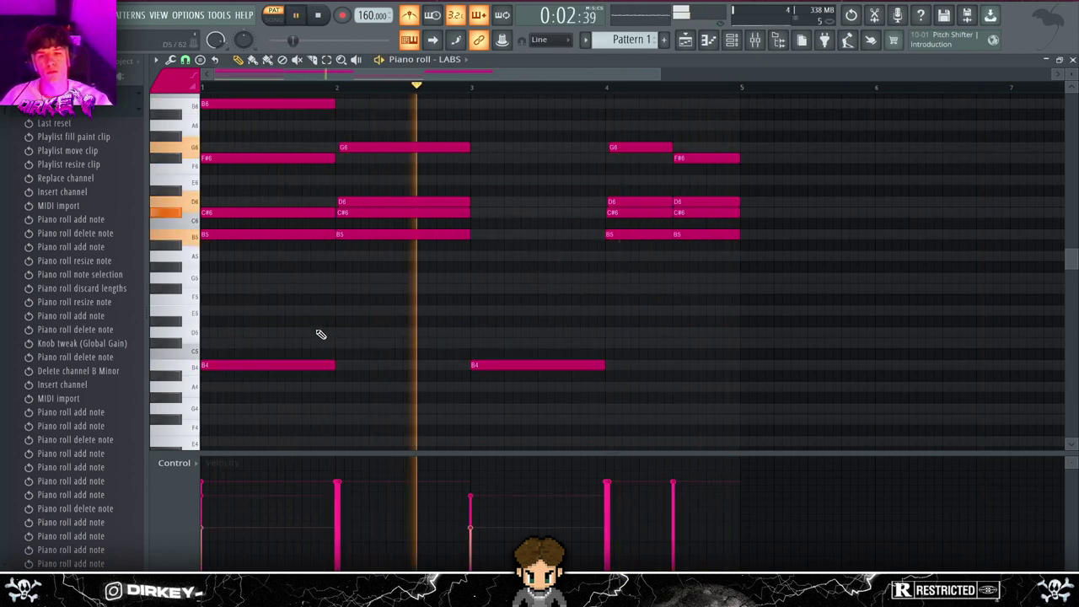
{"action": "left_click", "coordinate": [284, 297]}
{"action": "key", "text": "space"}
{"action": "key", "text": "space"}
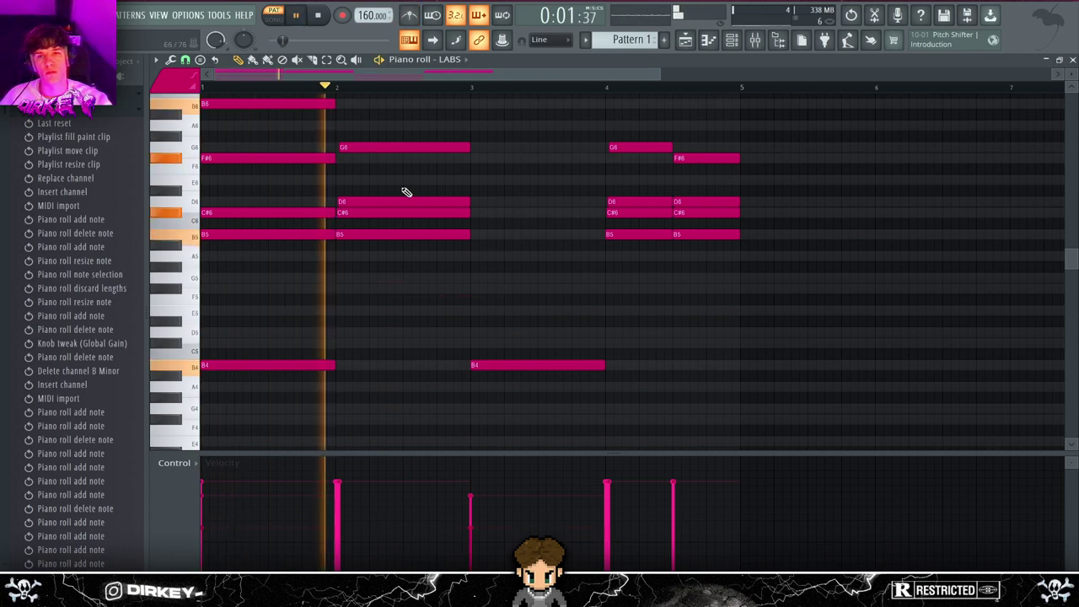
- Add a half-bar D7 note above the chord in the second half of bar 4 with reduced velocity
{"action": "scroll", "coordinate": [497, 186], "scroll_direction": "up", "scroll_amount": 3}
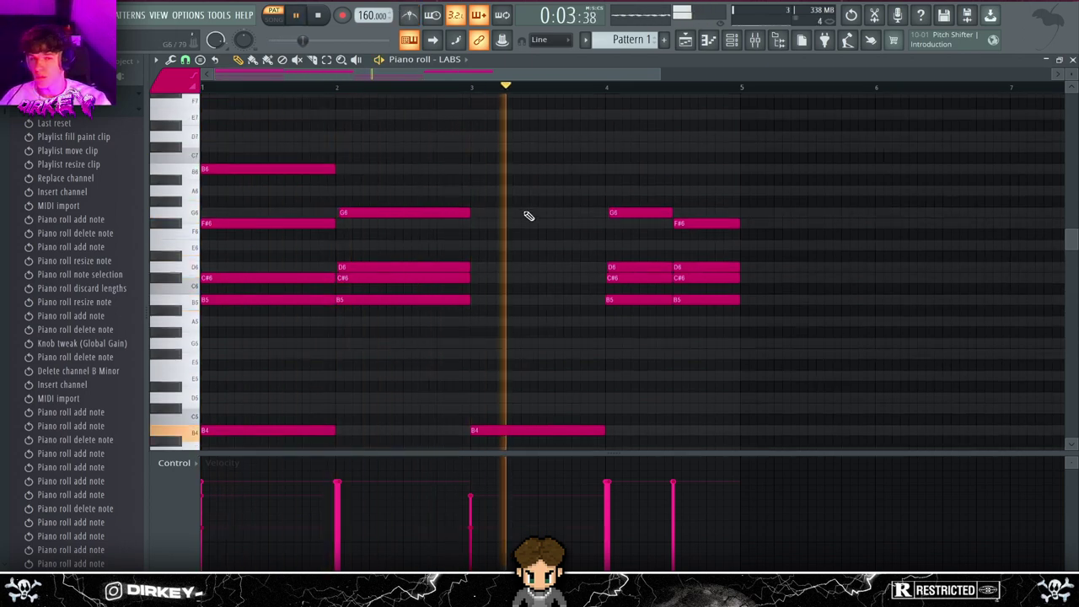
{"action": "scroll", "coordinate": [416, 99], "scroll_direction": "down", "scroll_amount": 2}
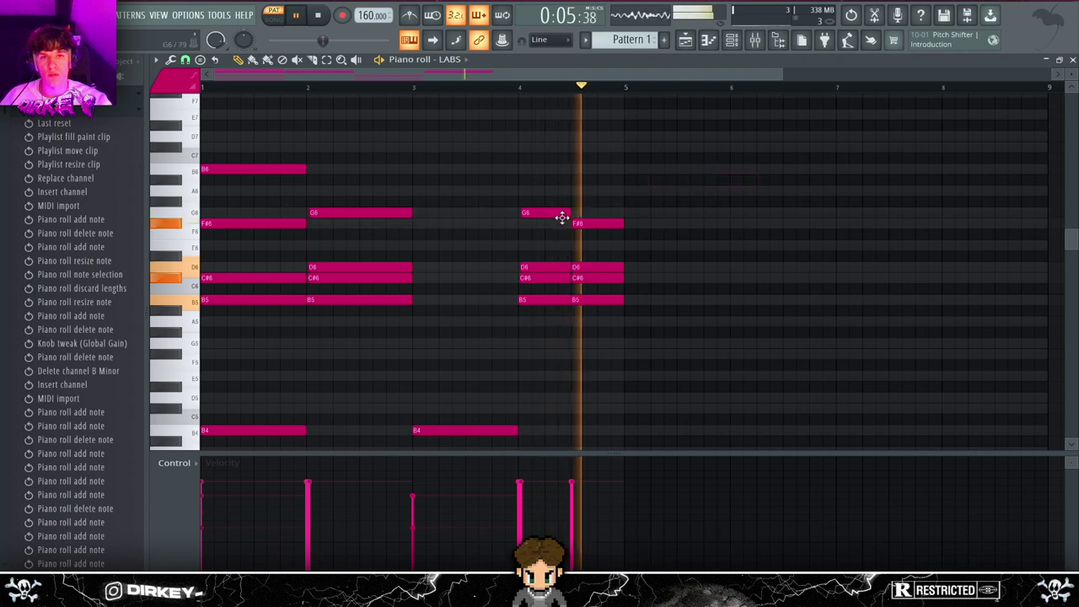
{"action": "left_click", "coordinate": [523, 80]}
{"action": "left_click_drag", "start_coordinate": [568, 178], "coordinate": [597, 144]}
{"action": "key", "text": "space"}
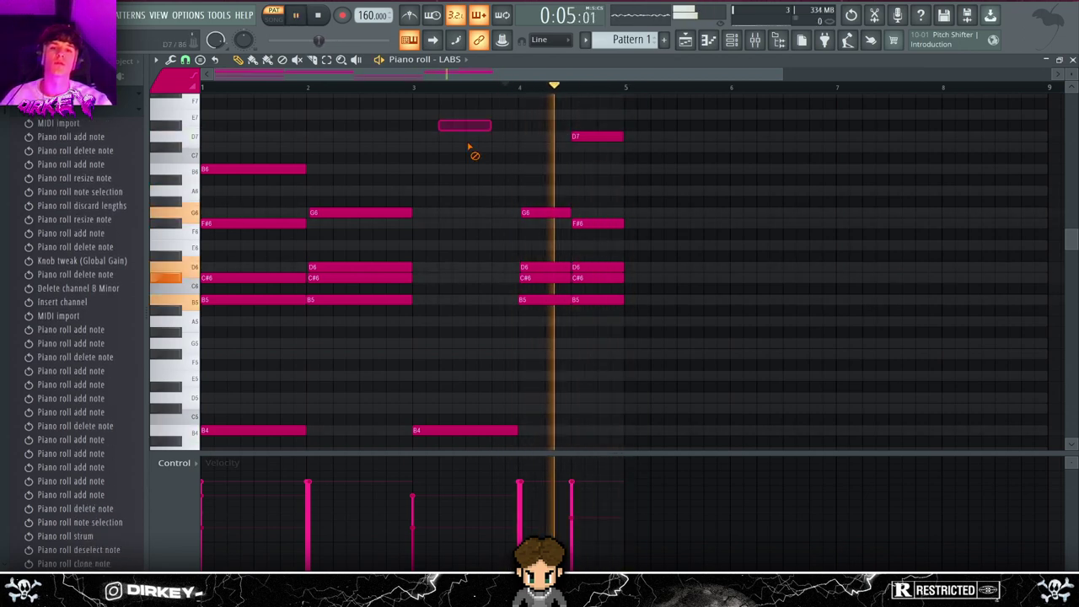
{"action": "scroll", "coordinate": [374, 99], "scroll_direction": "down", "scroll_amount": 2}
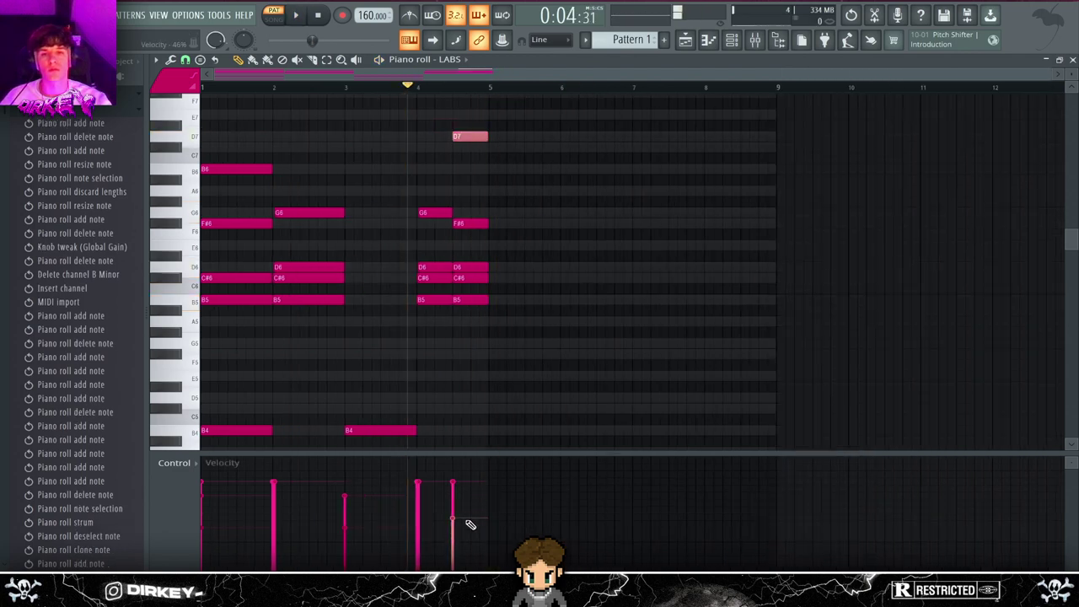
- Try starting the D7 note slightly later in bar 4, and undo the change
{"action": "mouse_move", "coordinate": [469, 135]}
{"action": "left_mouse_down"}
{"action": "mouse_move", "coordinate": [496, 138]}
{"action": "mouse_move", "coordinate": [475, 134]}
{"action": "left_mouse_up"}
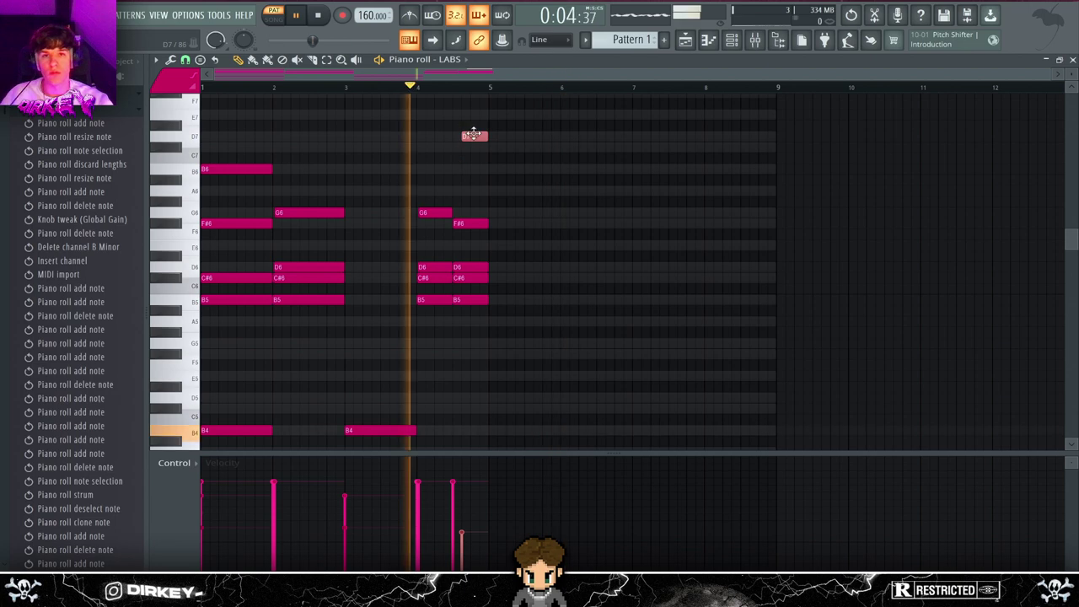
{"action": "key", "text": "ctrl+z"}
{"action": "key", "text": "space"}
- Try a one-bar F#7 melody note above the bar 1 chord and delete it
{"action": "scroll", "coordinate": [298, 236], "scroll_direction": "down", "scroll_amount": 3}
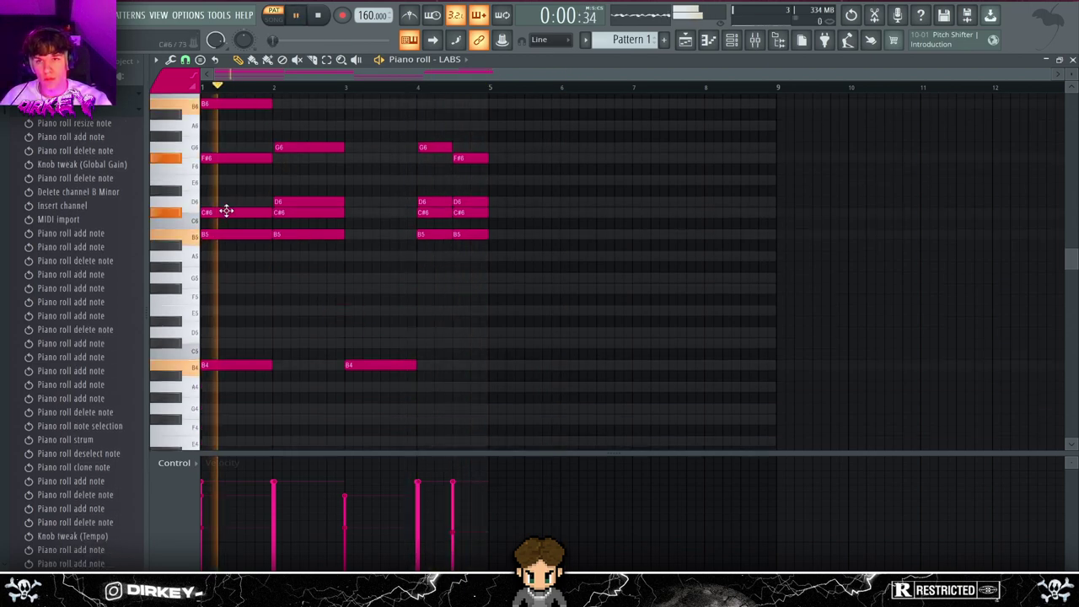
{"action": "scroll", "coordinate": [226, 211], "scroll_direction": "up", "scroll_amount": 9}
{"action": "key", "text": "space"}
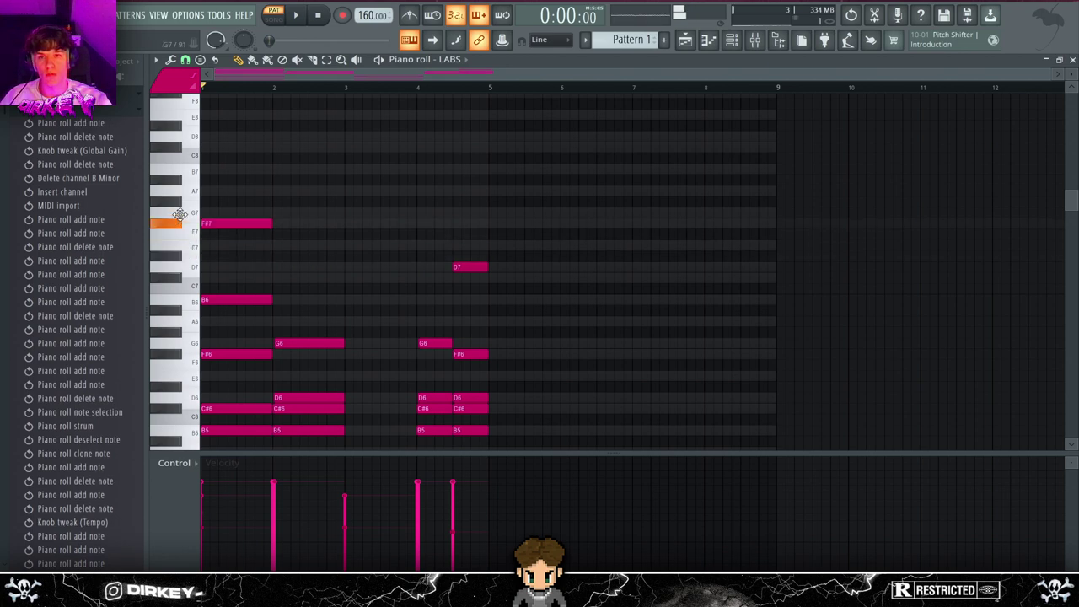
{"action": "right_click", "coordinate": [229, 218]}
- Add an F#7 melody note about one bar long near the start of bar 2 and lower its velocity
{"action": "left_click", "coordinate": [276, 225]}
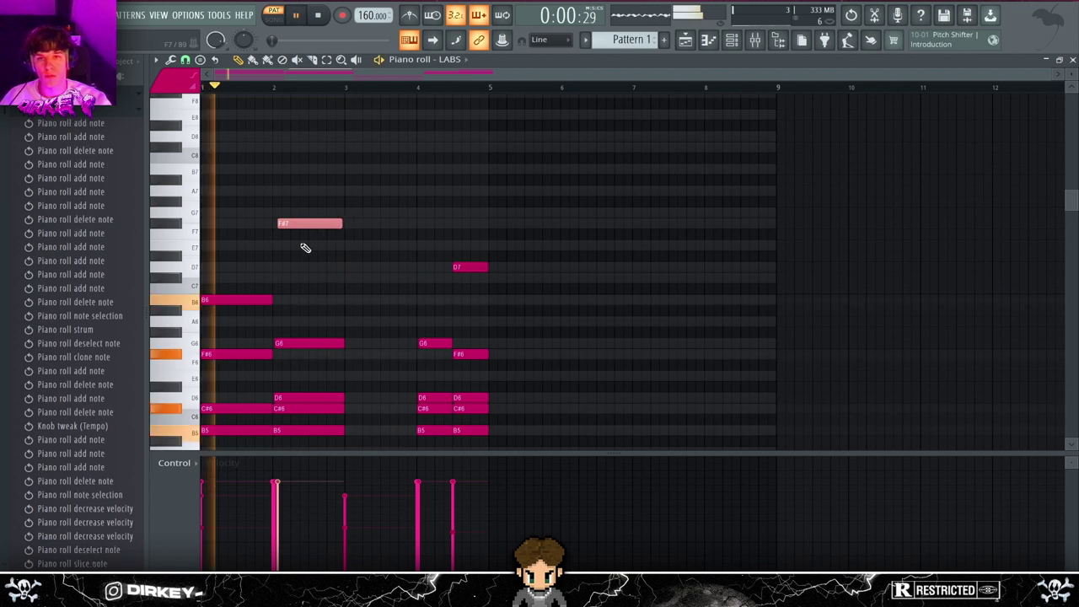
{"action": "left_click", "coordinate": [294, 517]}
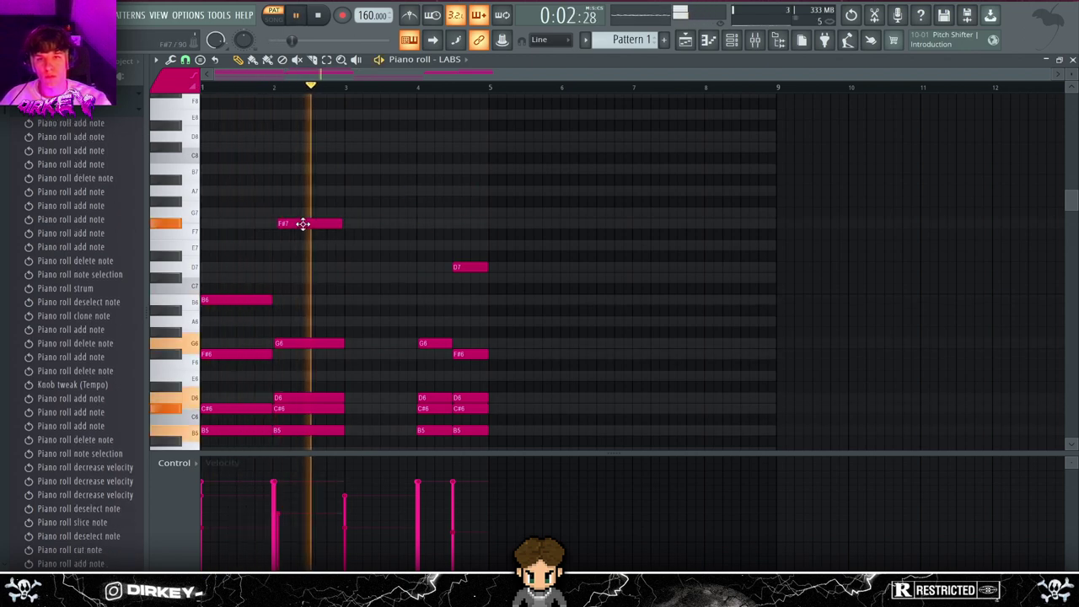
{"action": "key", "text": "space"}
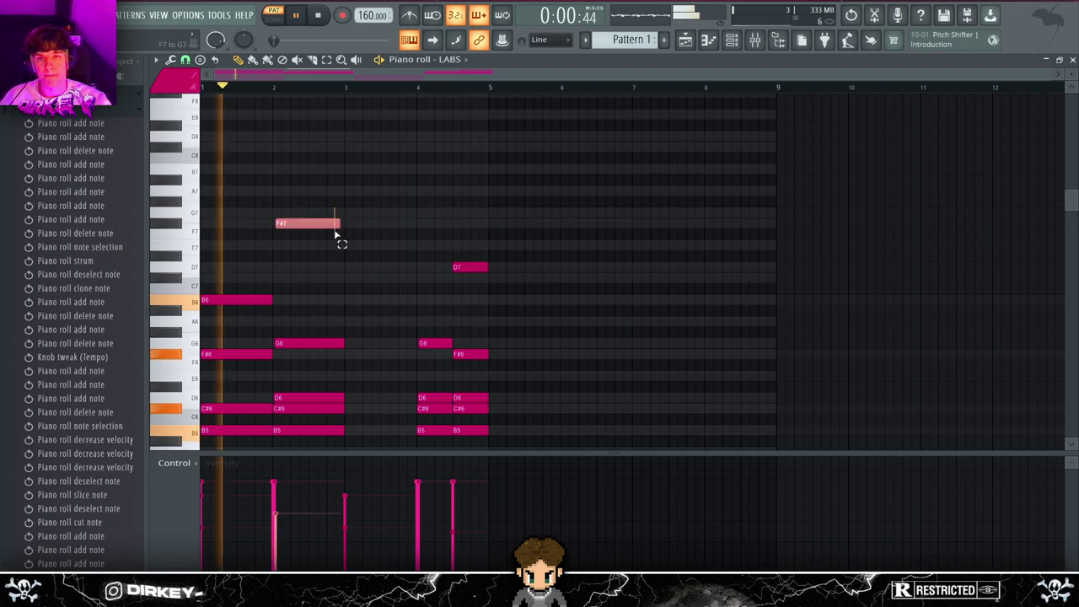
- Add a matching F#7 note near the start of bar 4 and delete the D7 note there
{"action": "left_click", "coordinate": [443, 224]}
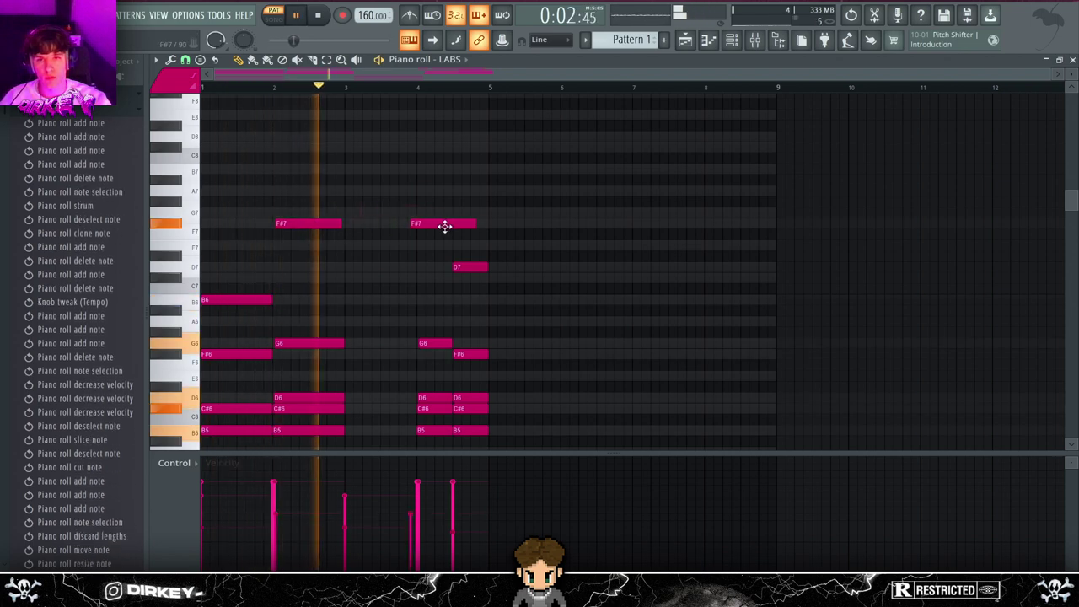
{"action": "left_click", "coordinate": [479, 171]}
{"action": "right_click", "coordinate": [492, 173]}
{"action": "right_click", "coordinate": [467, 266]}
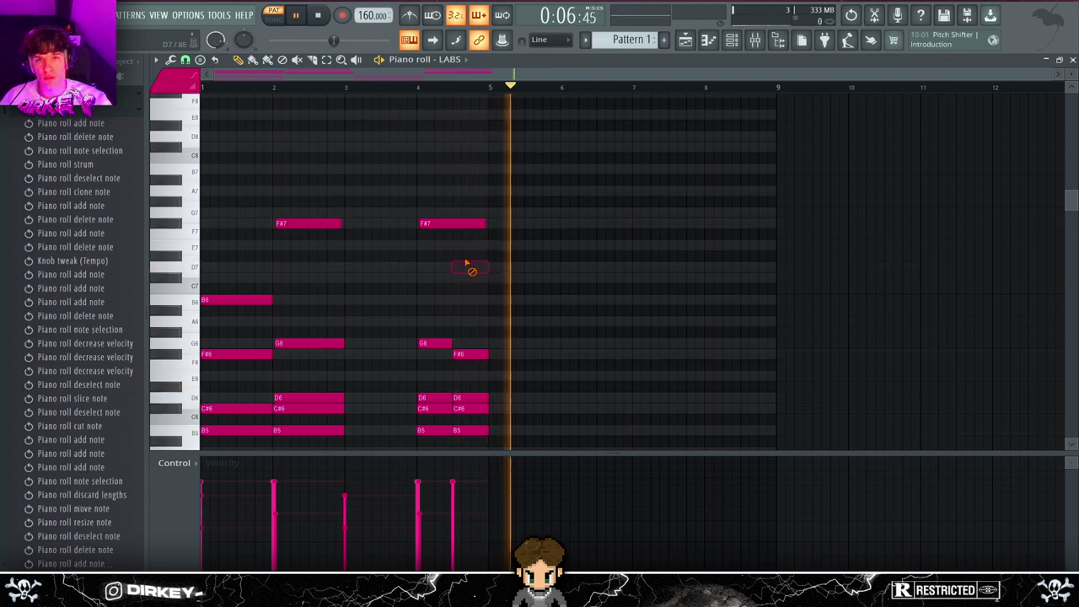
- Try single D7 and E7 notes at different positions after the bar 4 F#7, deleting each one
{"action": "left_click", "coordinate": [469, 266]}
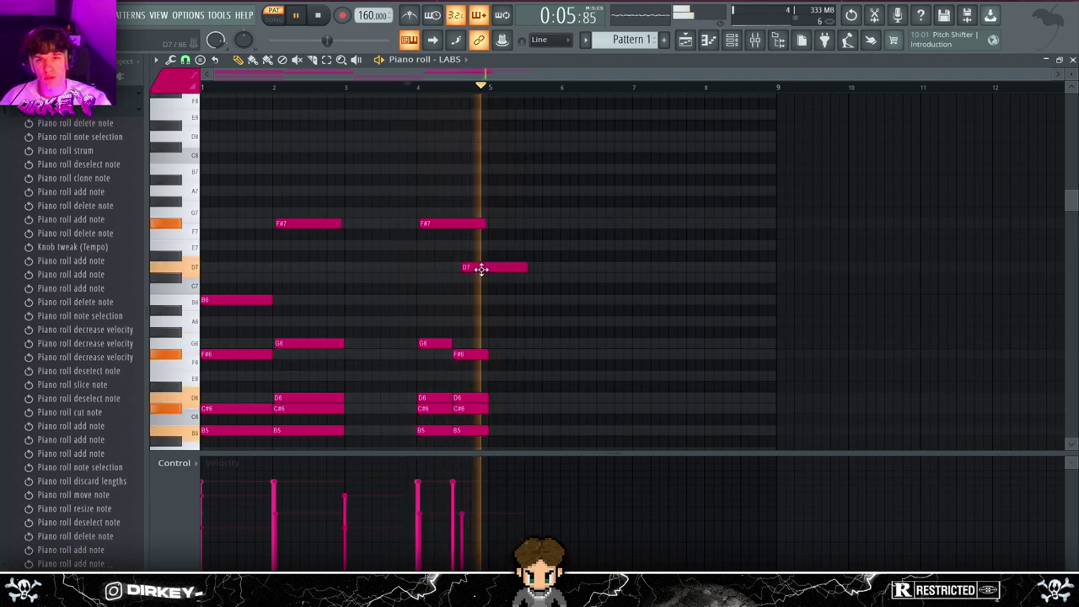
{"action": "left_click_drag", "start_coordinate": [464, 267], "coordinate": [447, 267]}
{"action": "right_click", "coordinate": [447, 267]}
{"action": "left_click", "coordinate": [442, 245]}
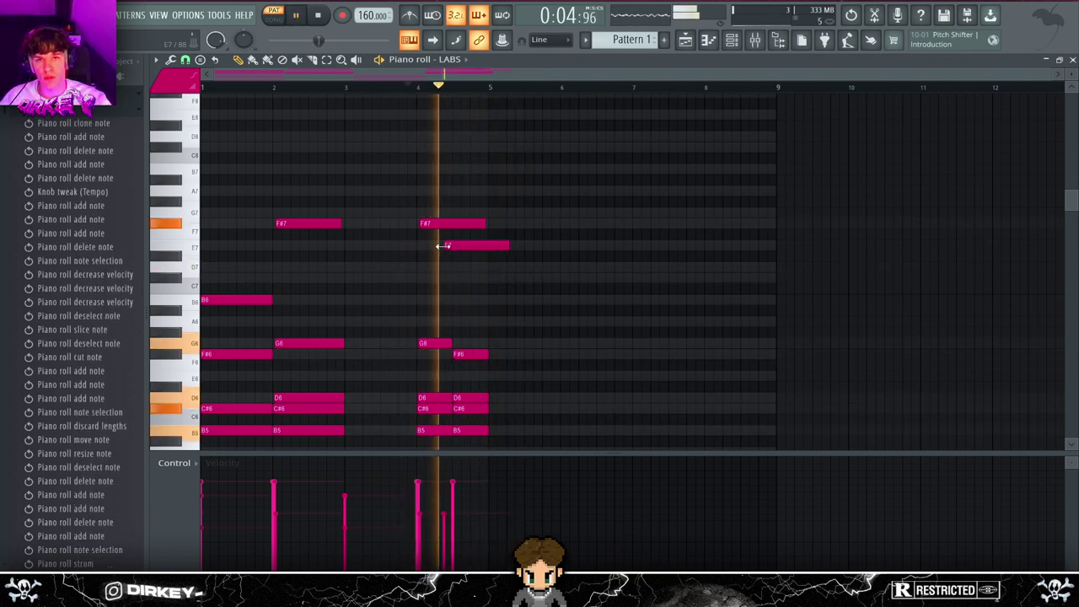
{"action": "right_click", "coordinate": [446, 245]}
{"action": "left_click", "coordinate": [445, 245]}
{"action": "right_click", "coordinate": [456, 247]}
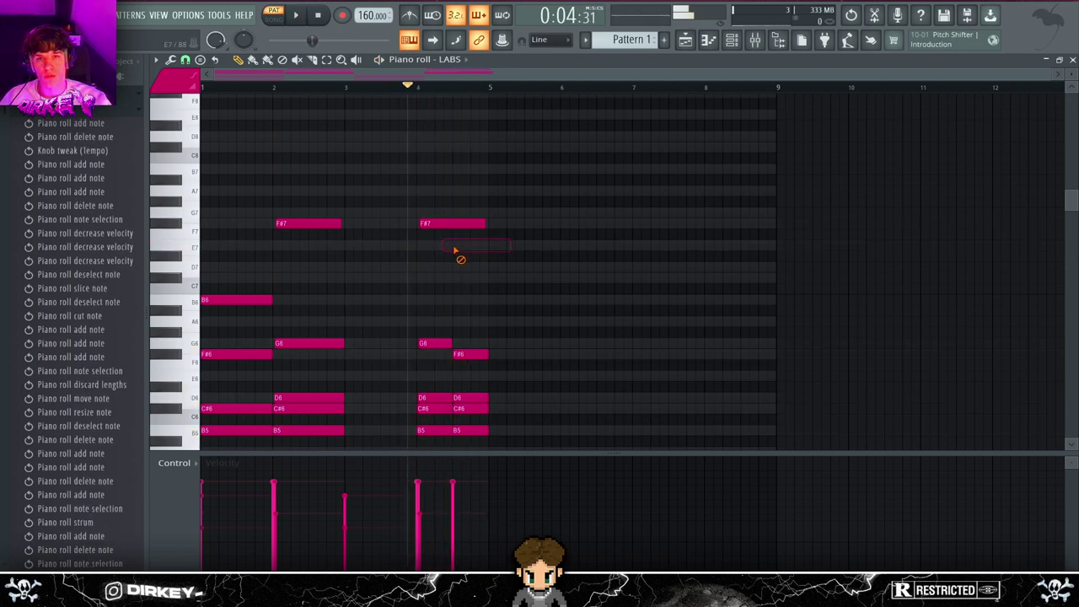
- Add staggered E7 and D7 notes descending from the F#7 in bar 4
{"action": "left_click", "coordinate": [444, 244]}
{"action": "left_click", "coordinate": [462, 266]}
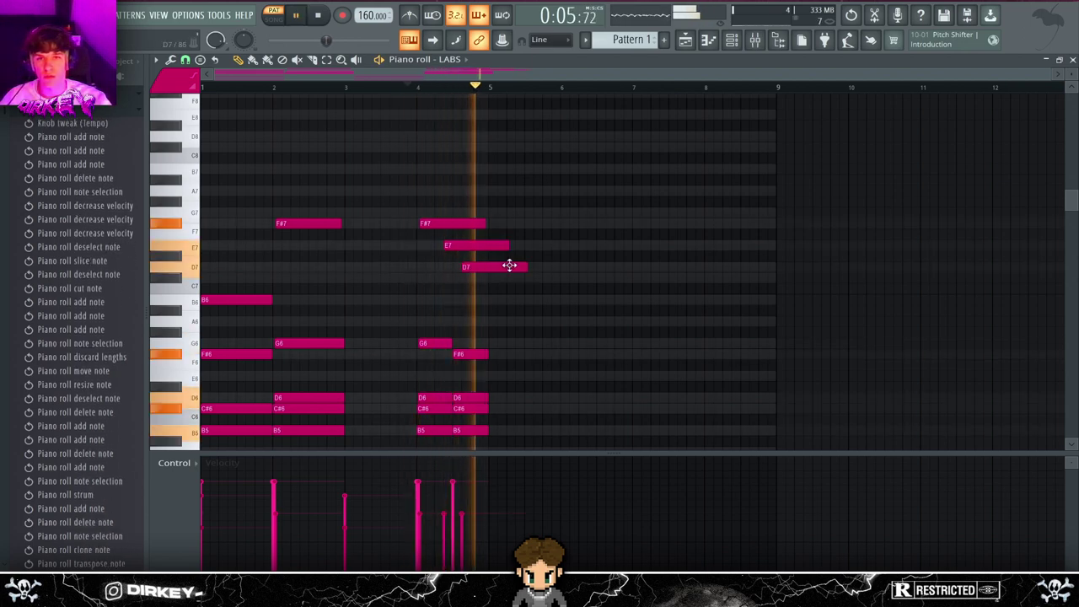
{"action": "key", "text": "space"}
- Try C#7 as the last bar 4 melody note with a D7 in bar 5, and restore the bar 4 D7
{"action": "left_click_drag", "start_coordinate": [461, 266], "coordinate": [456, 278]}
{"action": "key", "text": "space"}
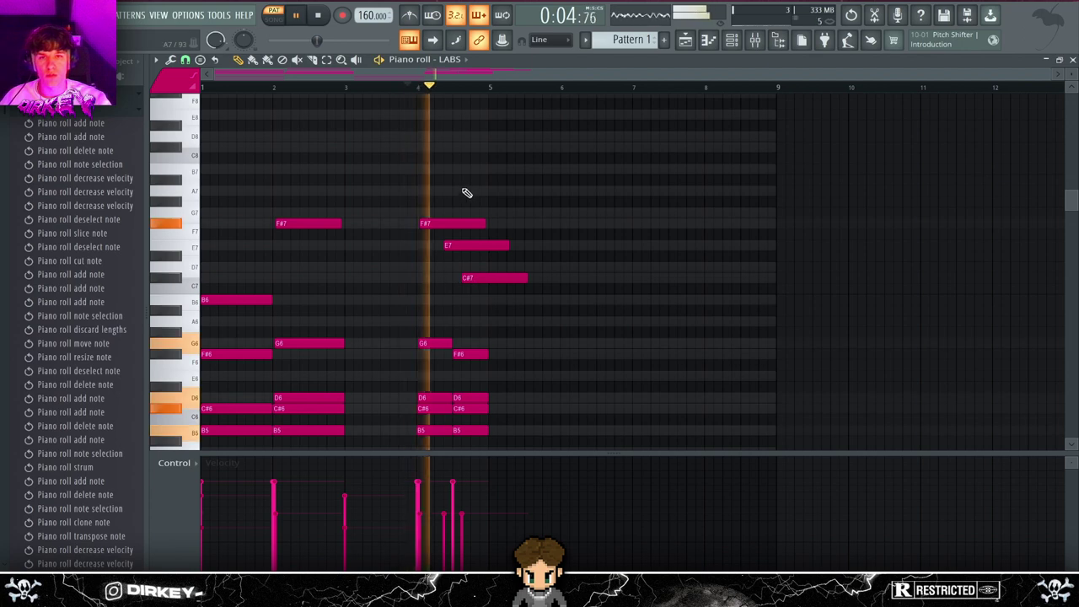
{"action": "left_click", "coordinate": [494, 268]}
{"action": "key", "text": "space"}
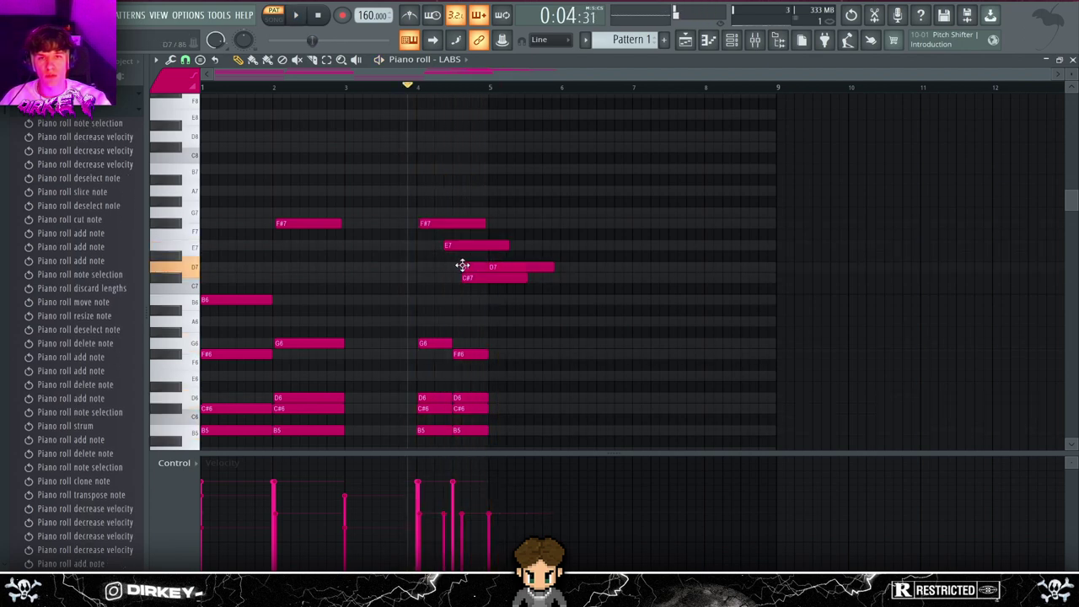
{"action": "right_click", "coordinate": [474, 283]}
- Trim the bar 4 melody notes to play end to end within the bar, and move the last one to B6 at lower velocity
{"action": "left_click_drag", "start_coordinate": [475, 284], "coordinate": [457, 223]}
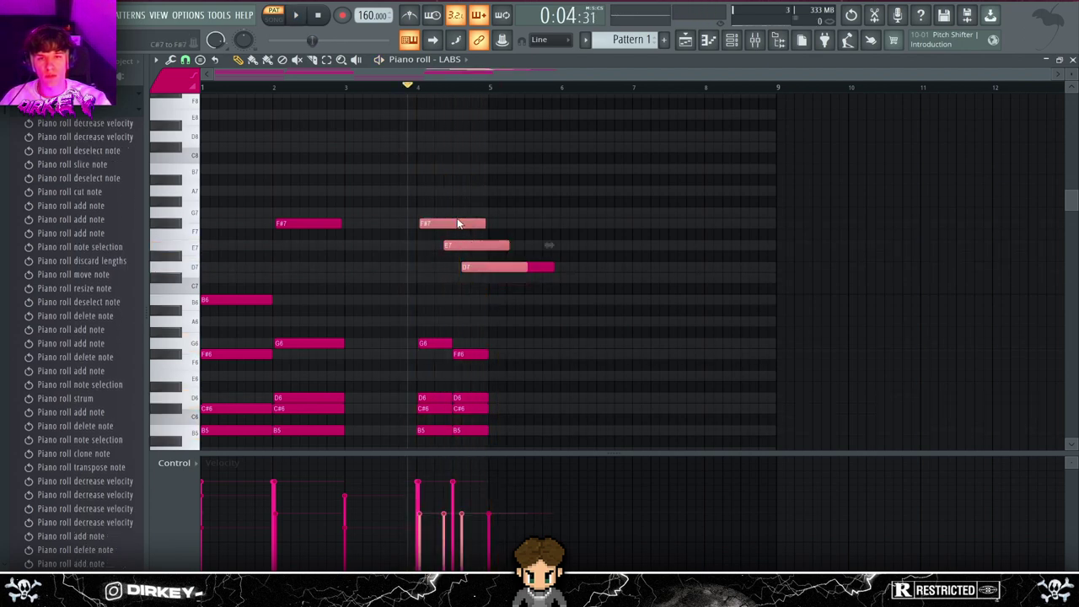
{"action": "right_click", "coordinate": [526, 268]}
{"action": "key", "text": "space"}
{"action": "left_click_drag", "start_coordinate": [525, 268], "coordinate": [475, 297]}
{"action": "key", "text": "space"}
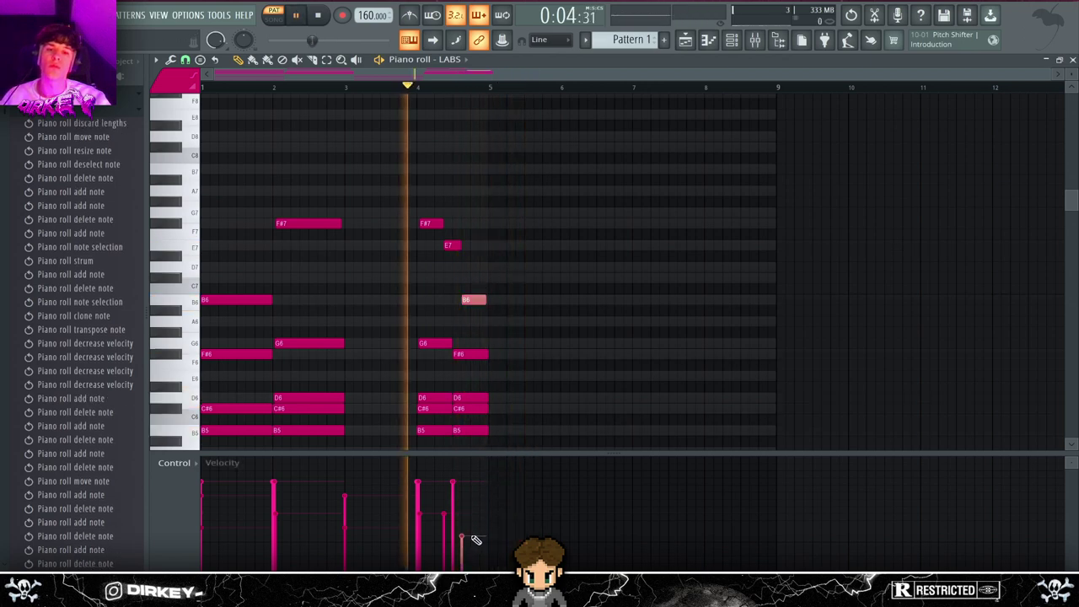
- Raise the velocity of the bar 4 melody notes slightly, and try an A#6 note in bar 3
{"action": "left_click_drag", "start_coordinate": [416, 218], "coordinate": [456, 332]}
{"action": "left_click", "coordinate": [354, 308]}
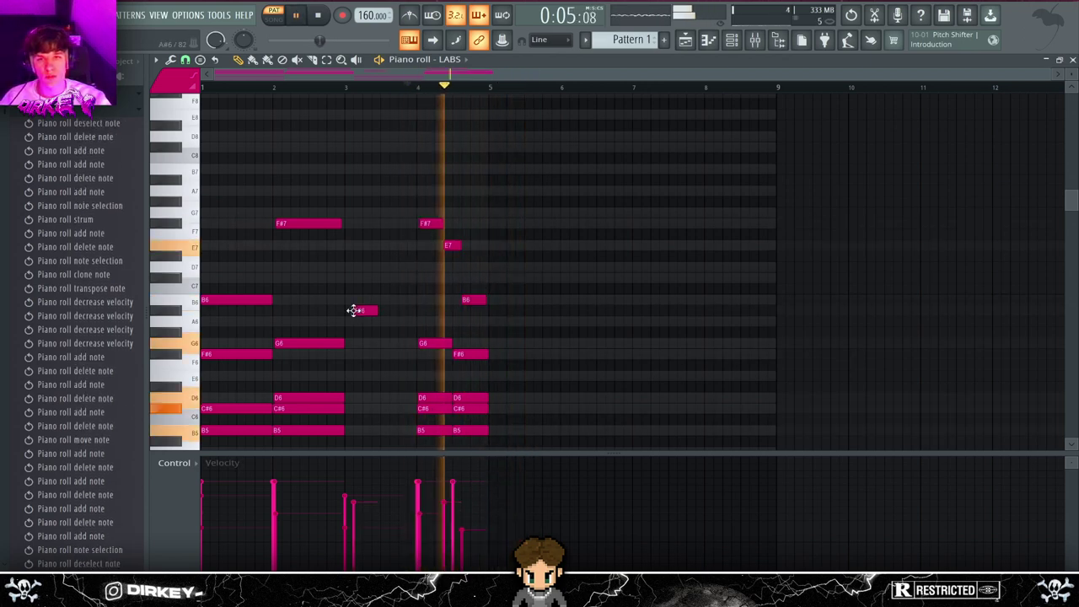
{"action": "right_click", "coordinate": [356, 308]}
- Duplicate all notes of the four-bar pattern into bars 5 to 8 and clear the selection
{"action": "key", "text": "ctrl+a"}
{"action": "key", "text": "ctrl+b"}
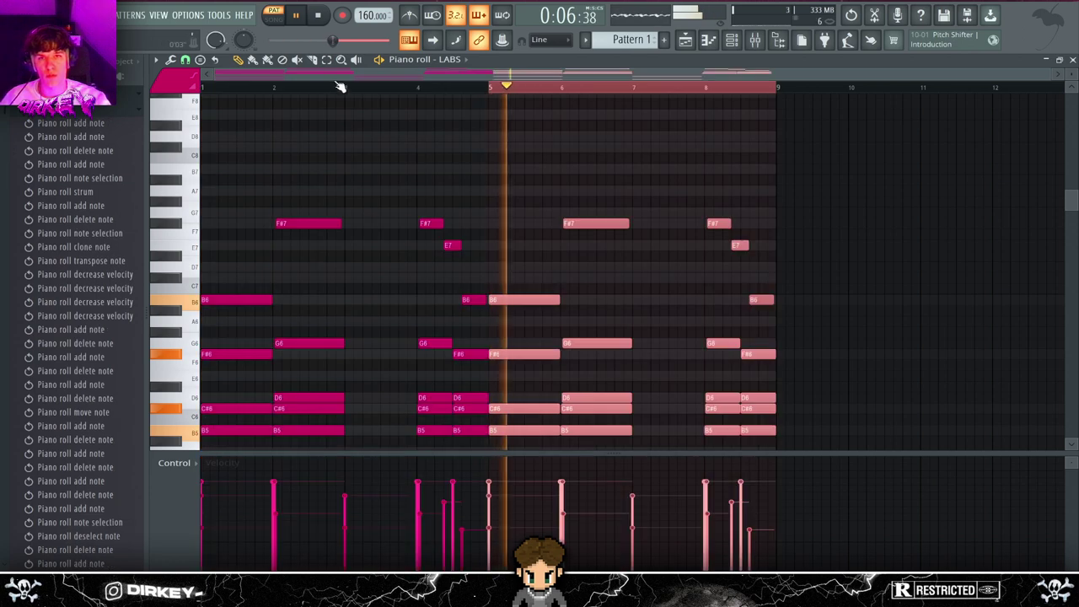
{"action": "key", "text": "ctrl+d"}
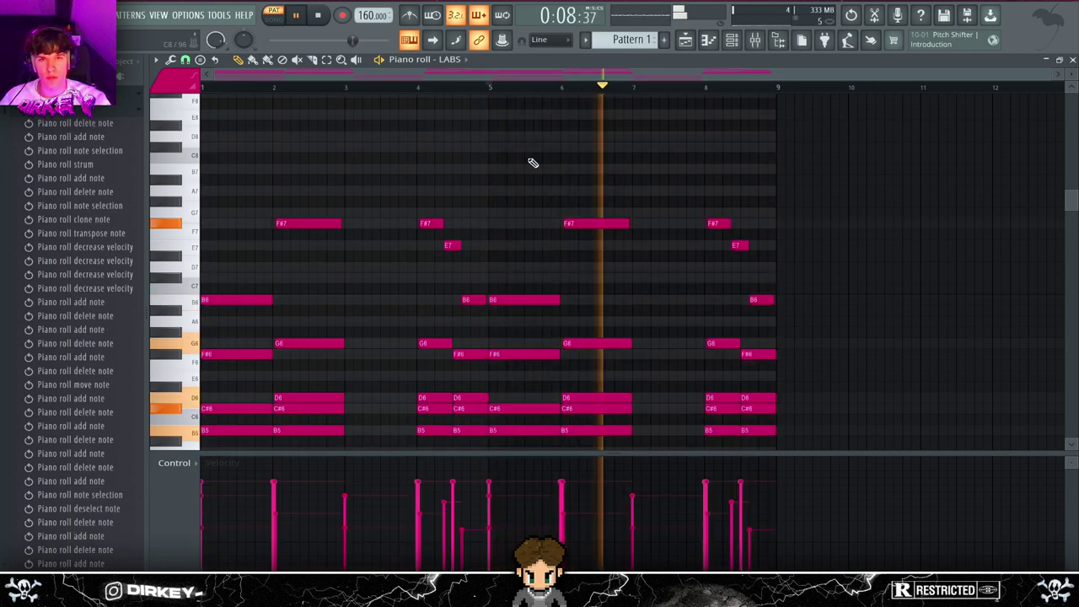
- Lower the velocity of the long F#7 notes in bars 2 and 6 slightly, and play from bar 6
{"action": "left_click", "coordinate": [593, 223], "text": "ctrl"}
{"action": "left_click", "coordinate": [308, 224], "text": "ctrl"}
{"action": "left_click", "coordinate": [574, 87]}
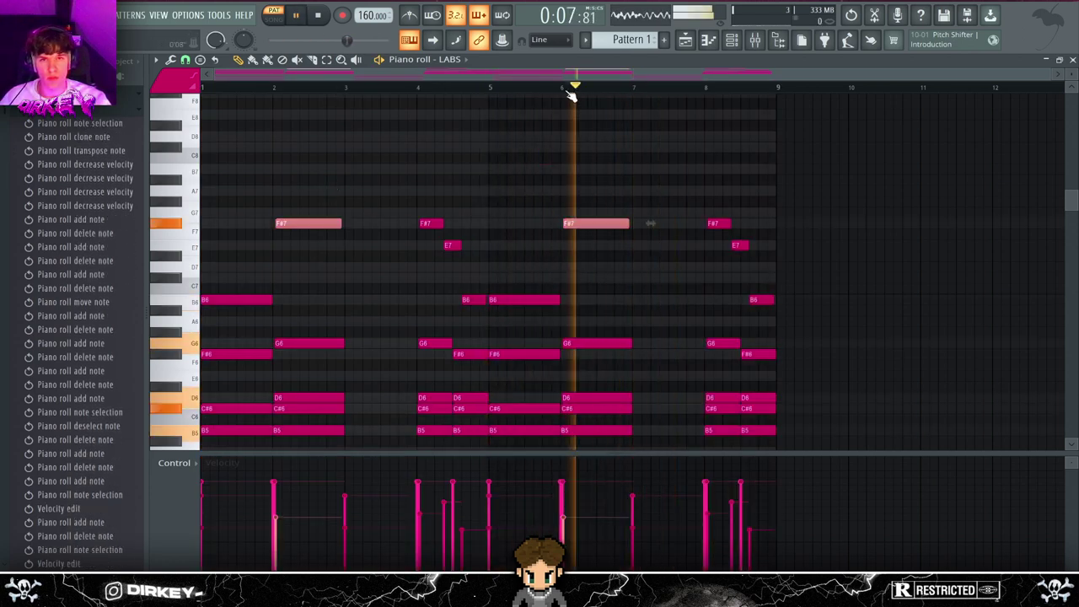
- Add G7, A7 and B7 melody notes stacked at the start of bar 7, each nearly a bar long
{"action": "left_click", "coordinate": [634, 213]}
{"action": "left_click_drag", "start_coordinate": [661, 213], "coordinate": [710, 218]}
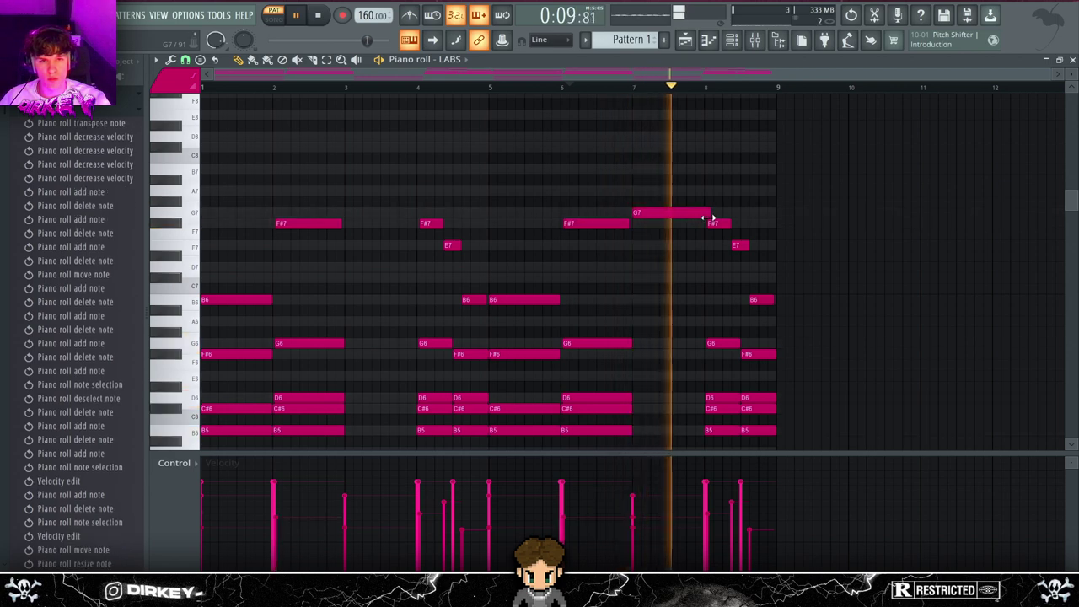
{"action": "key", "text": "space"}
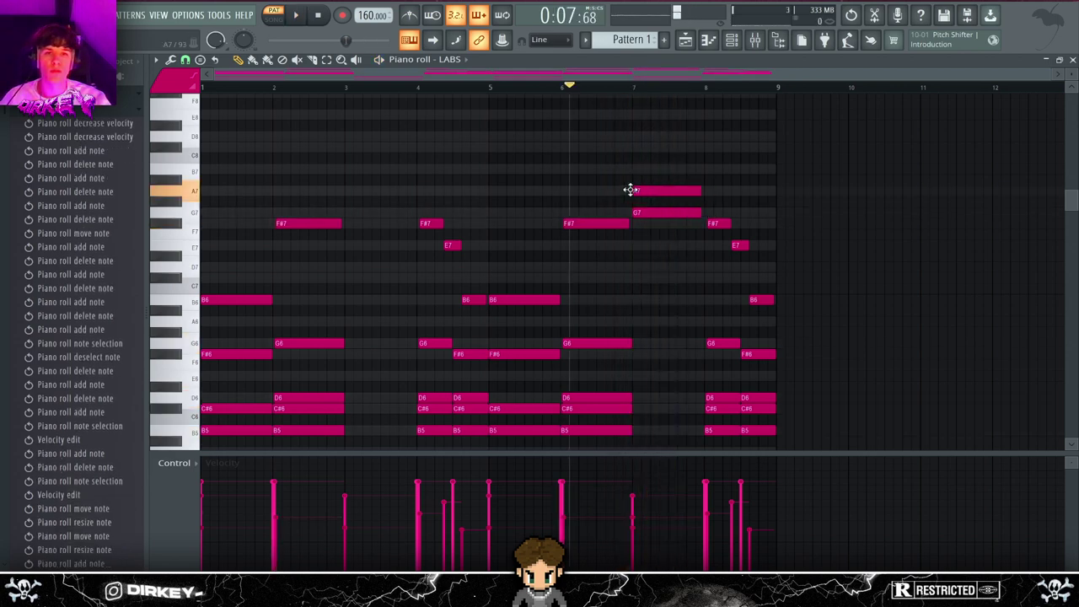
{"action": "left_click", "coordinate": [634, 169]}
- Strum the stacked G7, A7 and B7 notes in bar 7 from low to high with a strong start-time offset, preserving their ends
{"action": "left_click_drag", "start_coordinate": [628, 162], "coordinate": [653, 222]}
{"action": "key", "text": "alt+s"}
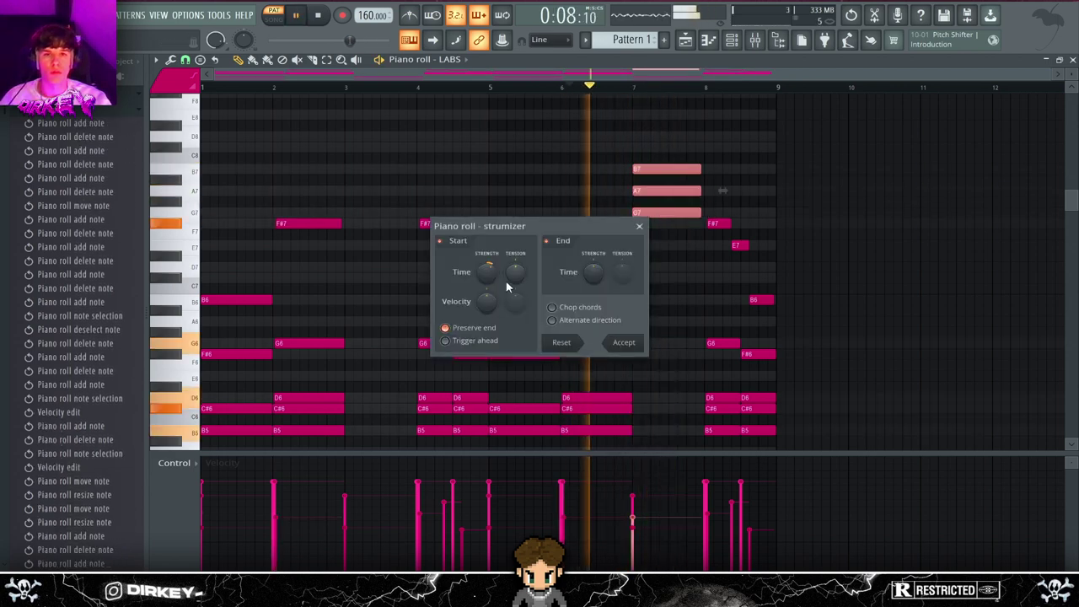
{"action": "left_click_drag", "start_coordinate": [488, 272], "coordinate": [488, 263]}
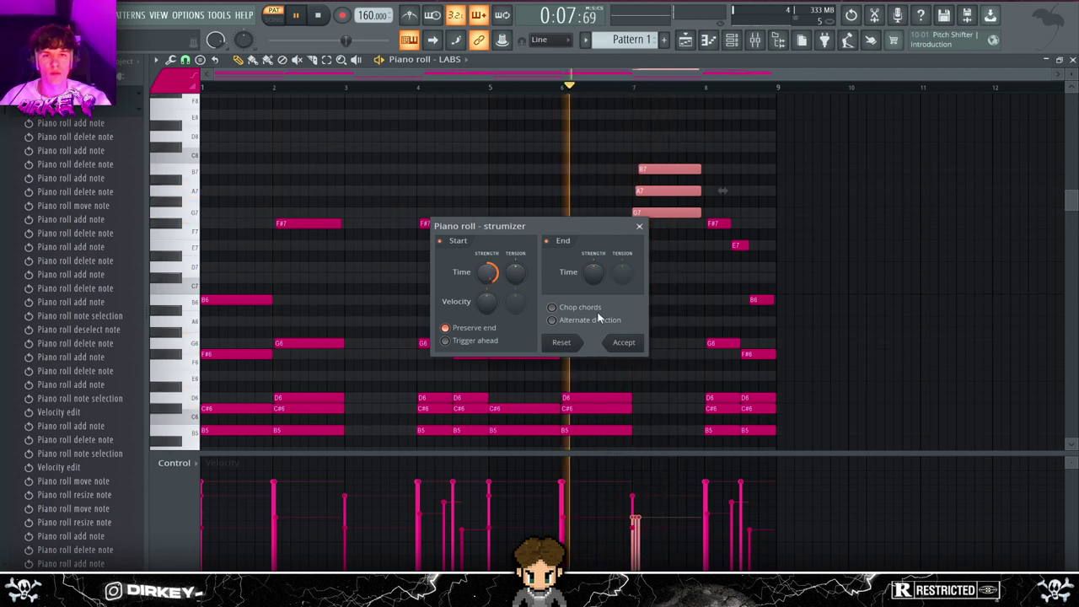
{"action": "left_click", "coordinate": [624, 341]}
{"action": "scroll", "coordinate": [643, 91], "scroll_direction": "up", "scroll_amount": 5}
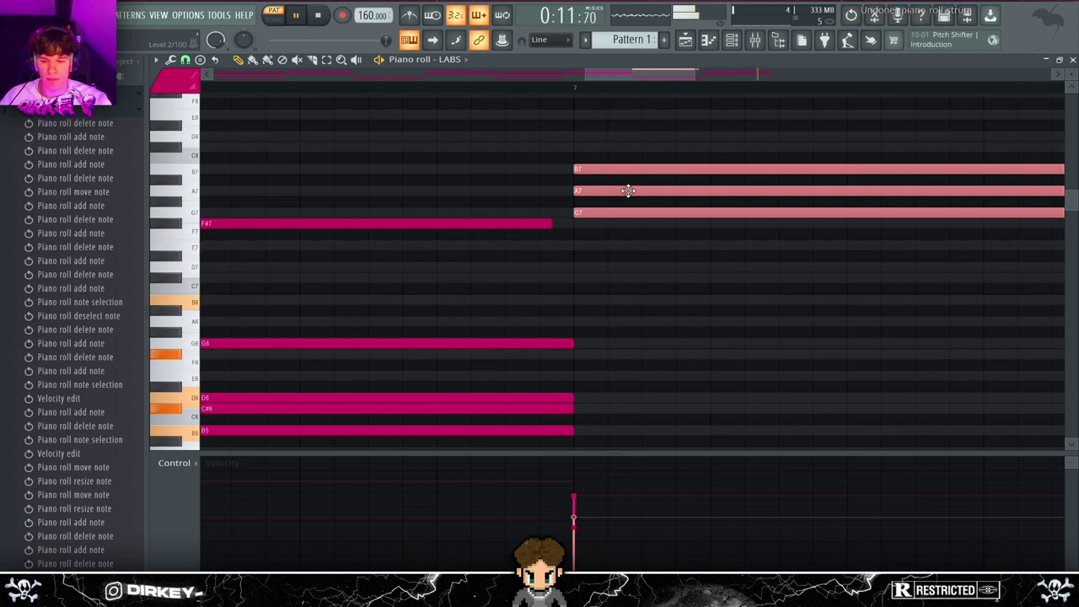
{"action": "key", "text": "alt+s"}
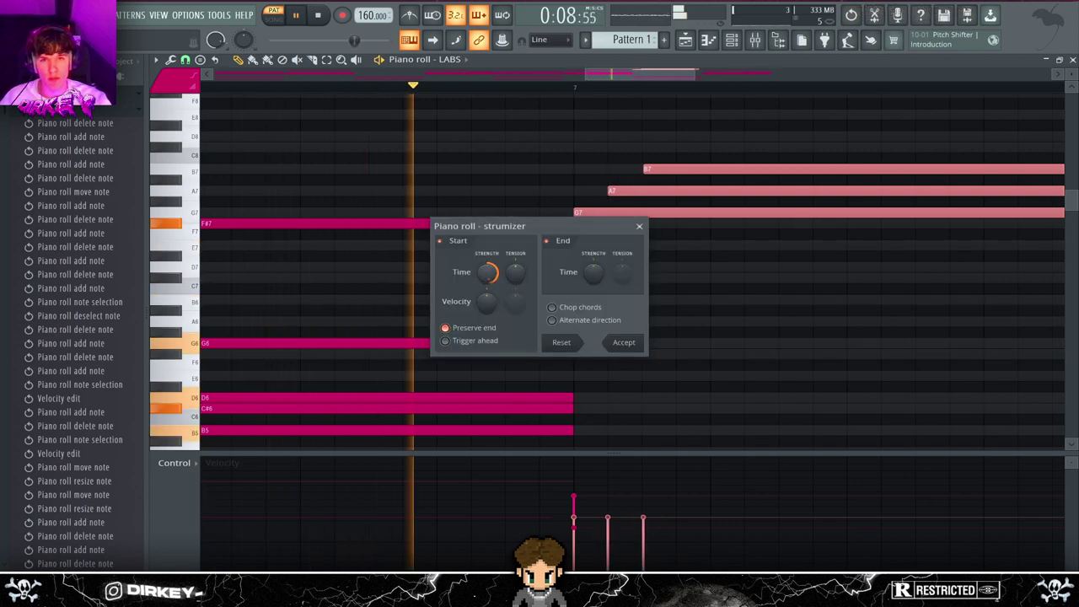
{"action": "left_click", "coordinate": [624, 342]}
- Lower the velocities of the strummed bar 7 notes, rising gradually from G7 to B7
{"action": "key", "text": "space"}
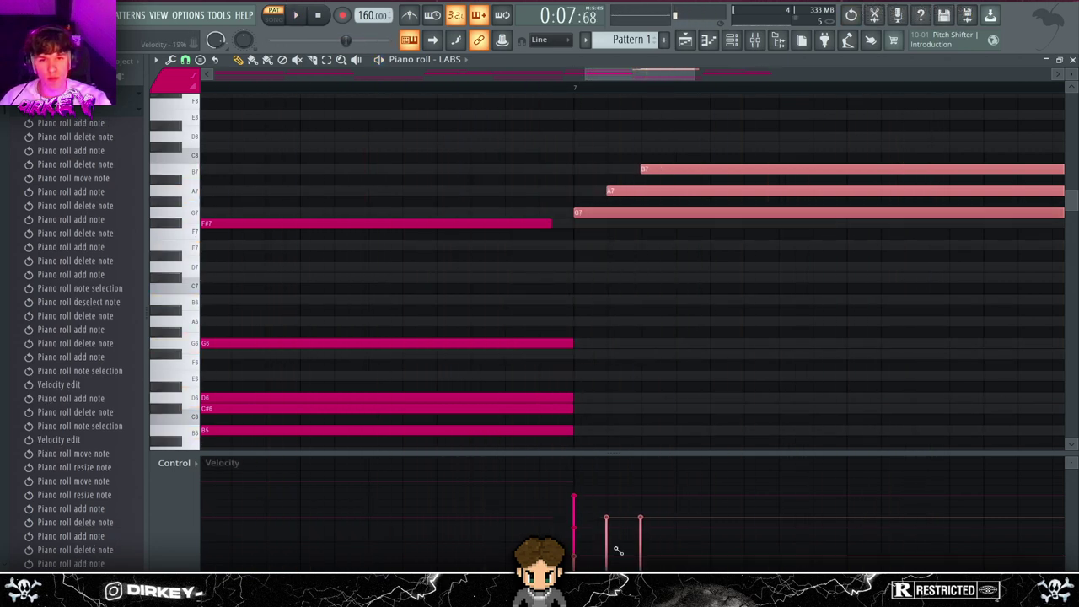
{"action": "left_click_drag", "start_coordinate": [616, 548], "coordinate": [660, 537]}
{"action": "scroll", "coordinate": [440, 84], "scroll_direction": "down", "scroll_amount": 5}
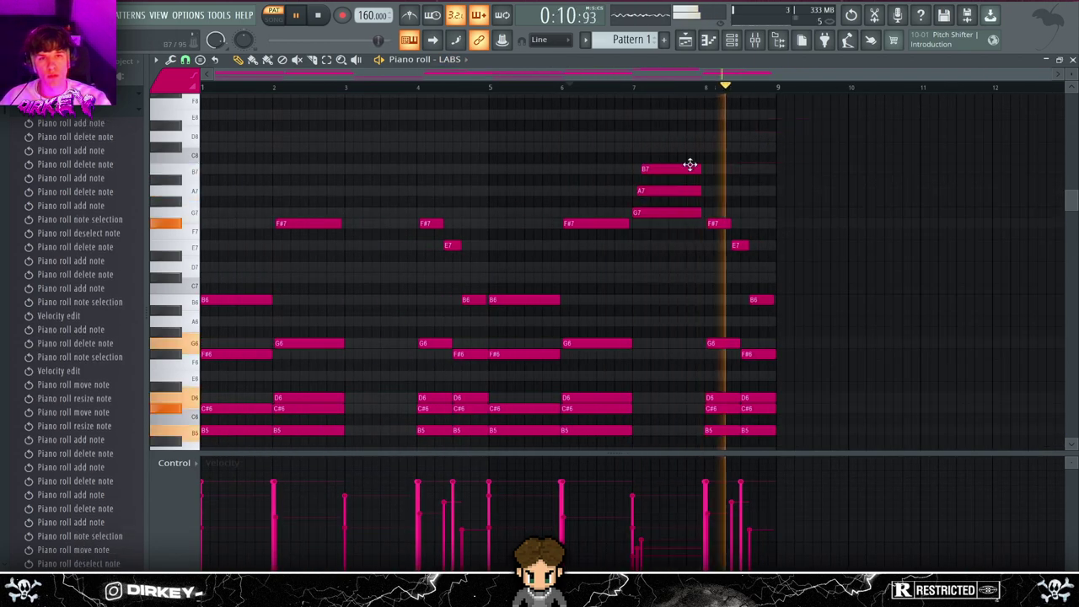
- Apply a light strum to the whole pattern's start times with note ends preserved
{"action": "scroll", "coordinate": [590, 232], "scroll_direction": "down", "scroll_amount": 8}
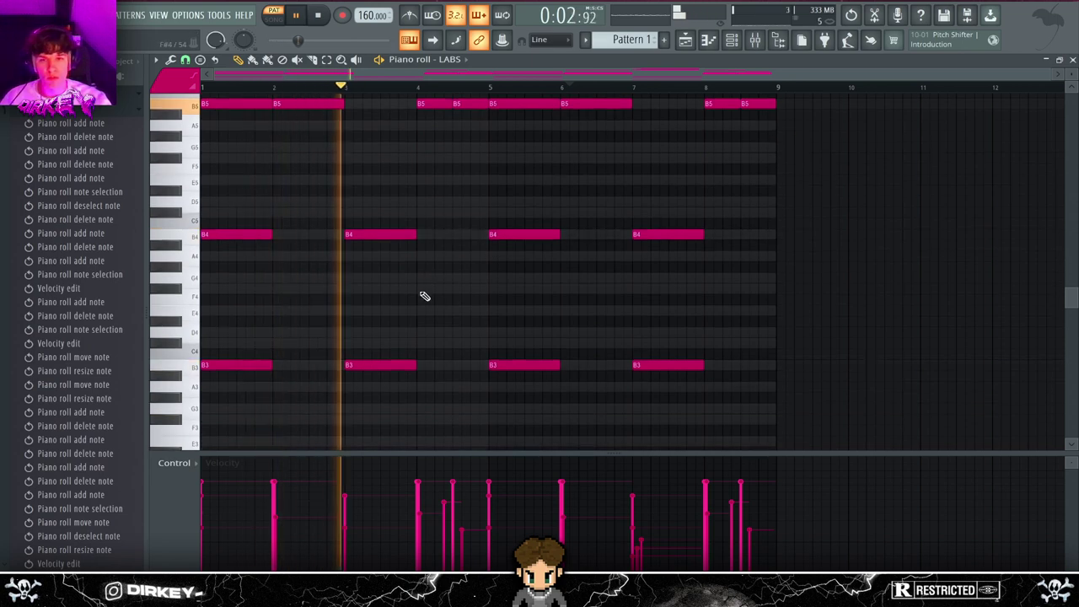
{"action": "key", "text": "alt+s"}
{"action": "key", "text": "space"}
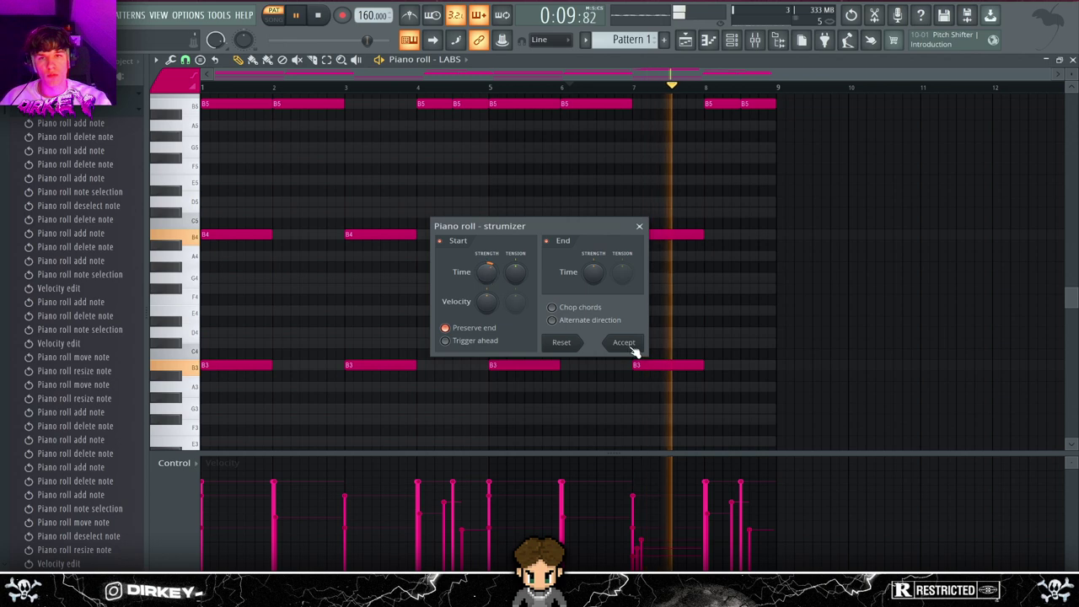
{"action": "left_click", "coordinate": [624, 343]}
- Randomize the velocities of the whole pattern by a small bipolar amount, leaving panning unrandomized
{"action": "key", "text": "alt+r"}
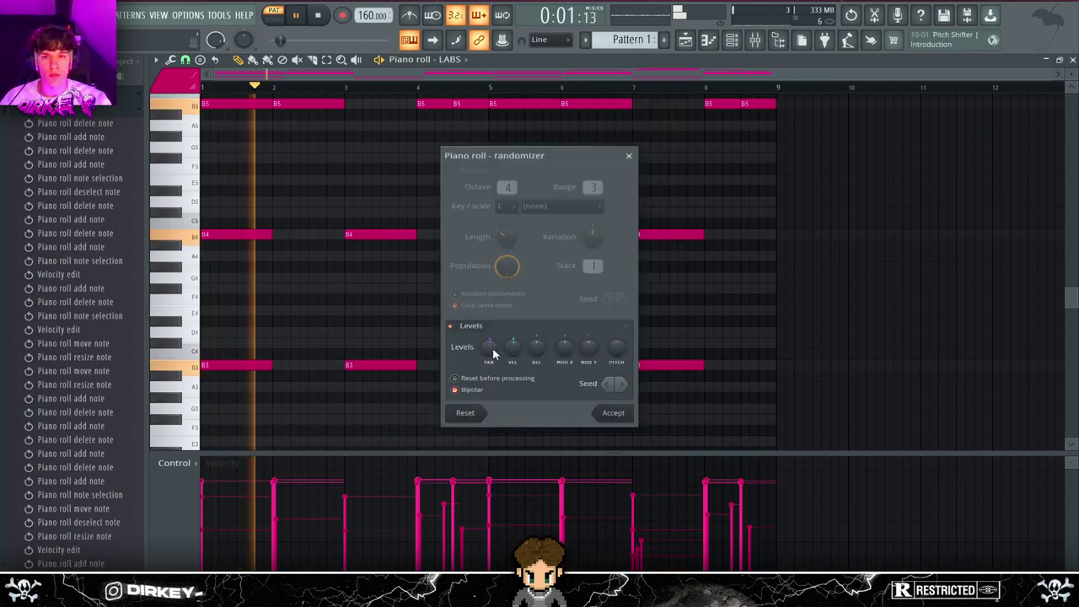
{"action": "left_click_drag", "start_coordinate": [513, 347], "coordinate": [513, 346]}
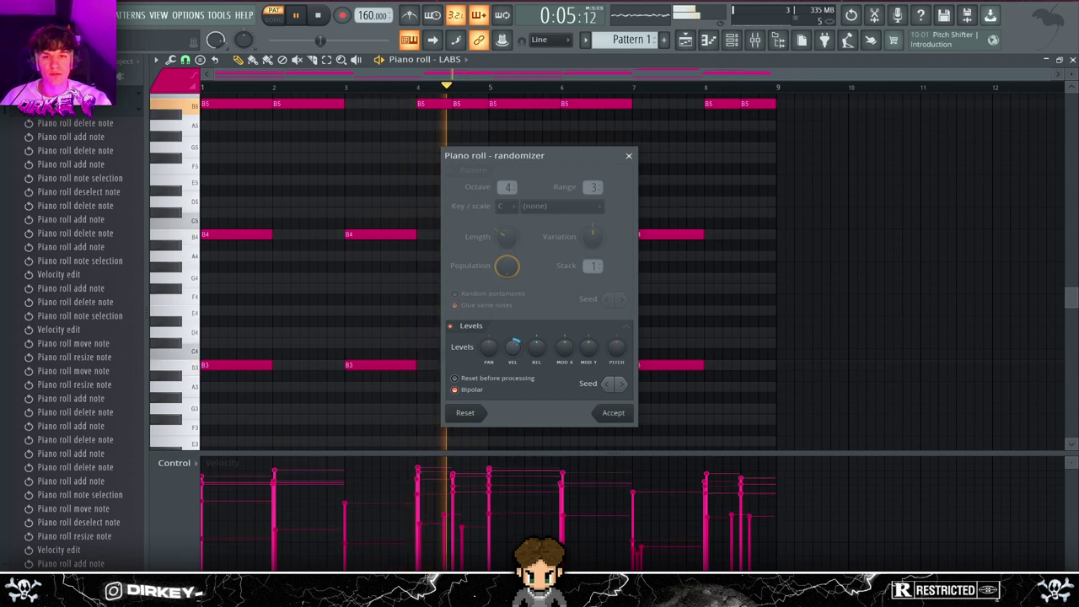
{"action": "left_click", "coordinate": [612, 412]}
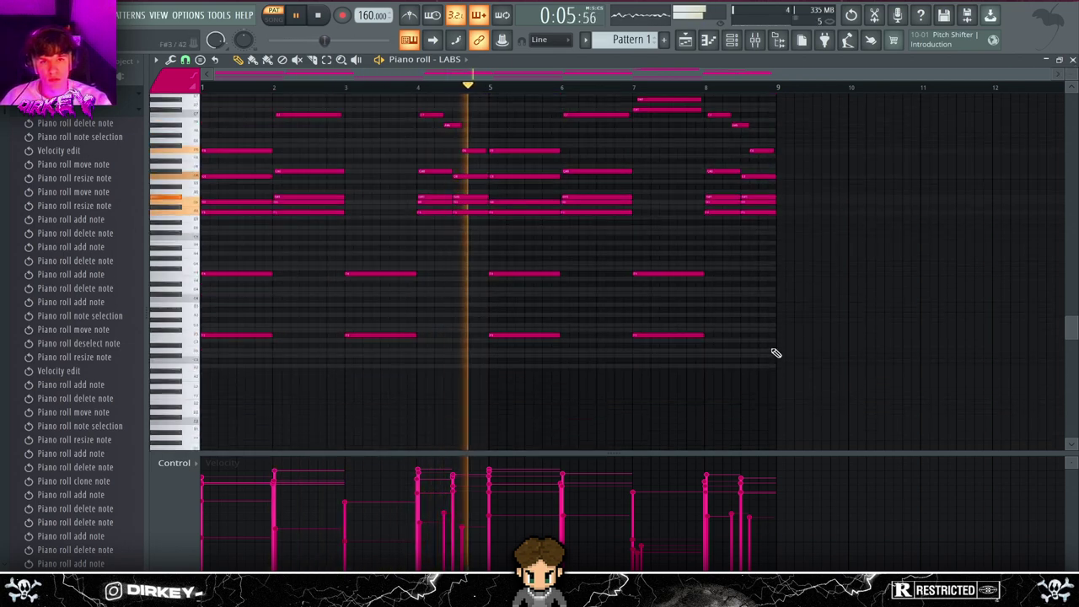
- Transpose all notes in bars 5 to 8 up five semitones and clear the selection
{"action": "left_click_drag", "start_coordinate": [789, 386], "coordinate": [518, 131]}
{"action": "key", "text": "Up"}
{"action": "key", "text": "Up"}
{"action": "key", "text": "Up"}
{"action": "key", "text": "Up"}
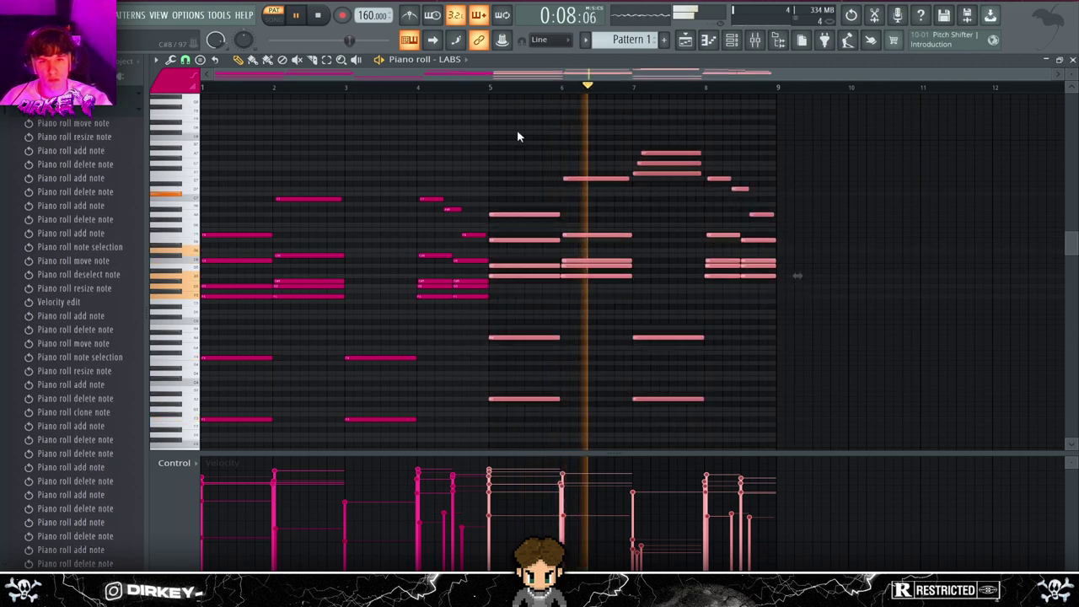
{"action": "left_click", "coordinate": [455, 85]}
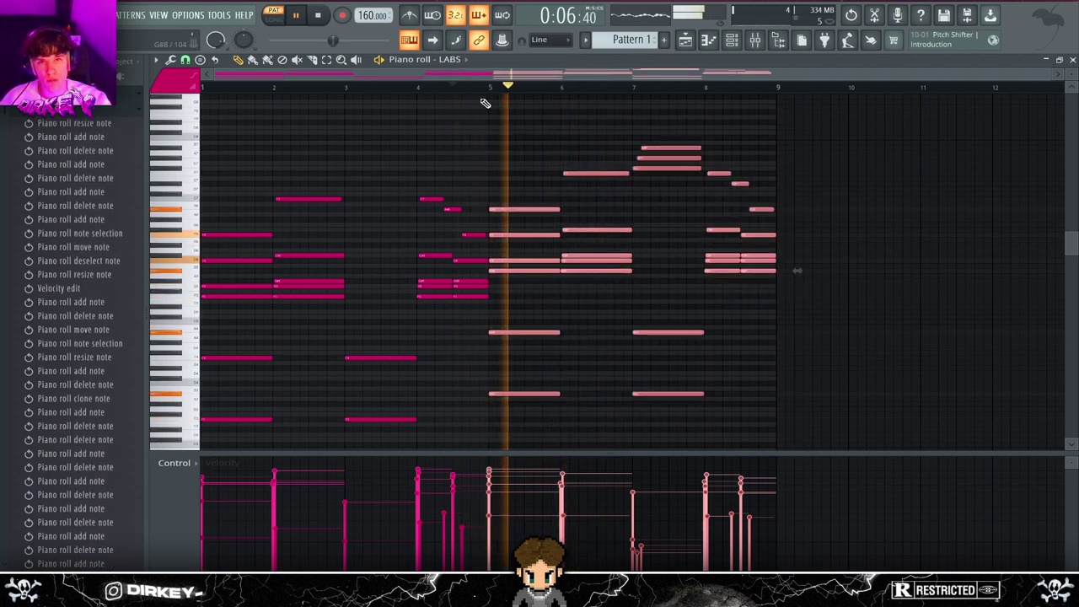
{"action": "left_click", "coordinate": [429, 135]}
- Transpose the whole pattern up one semitone so the chord roots sit on F#5 and B5
{"action": "scroll", "coordinate": [379, 92], "scroll_direction": "up", "scroll_amount": 2}
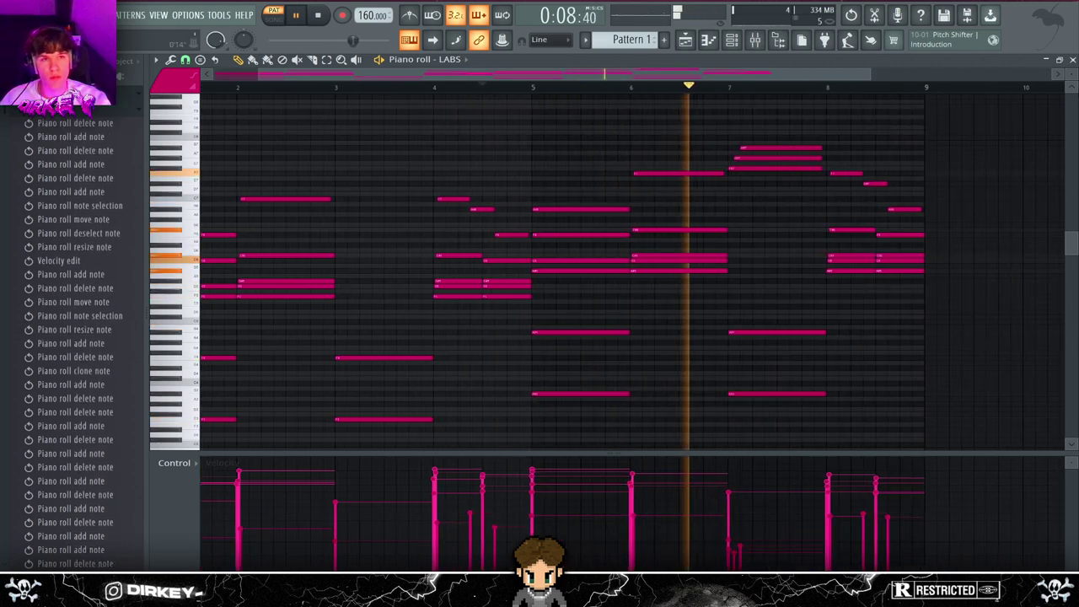
{"action": "scroll", "coordinate": [378, 283], "scroll_direction": "up", "scroll_amount": 2}
{"action": "scroll", "coordinate": [638, 241], "scroll_direction": "up", "scroll_amount": 2}
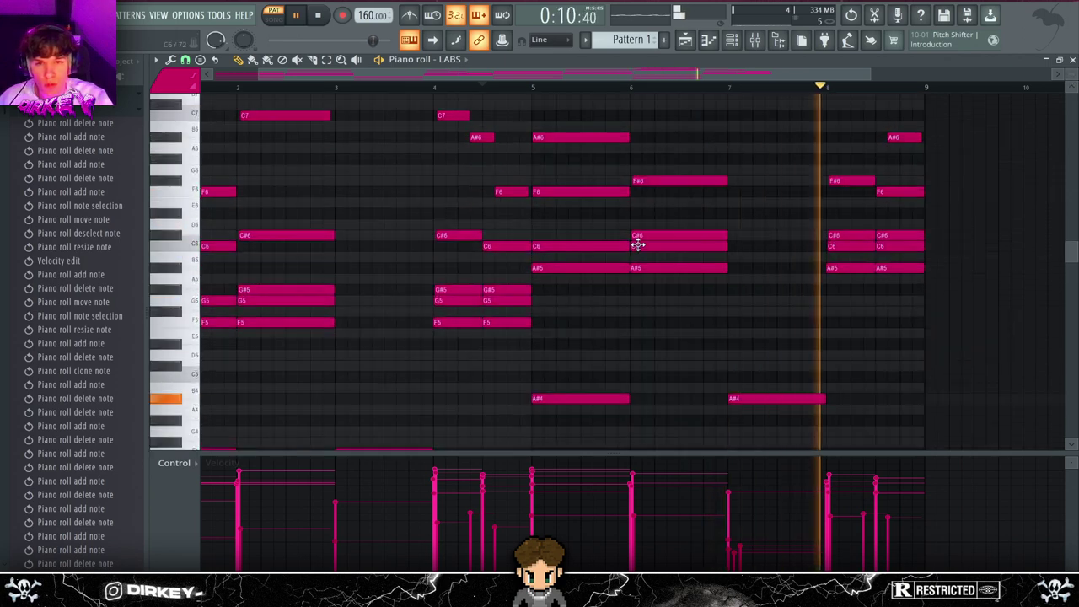
{"action": "scroll", "coordinate": [641, 245], "scroll_direction": "up", "scroll_amount": 2}
{"action": "key", "text": "shift+Up"}
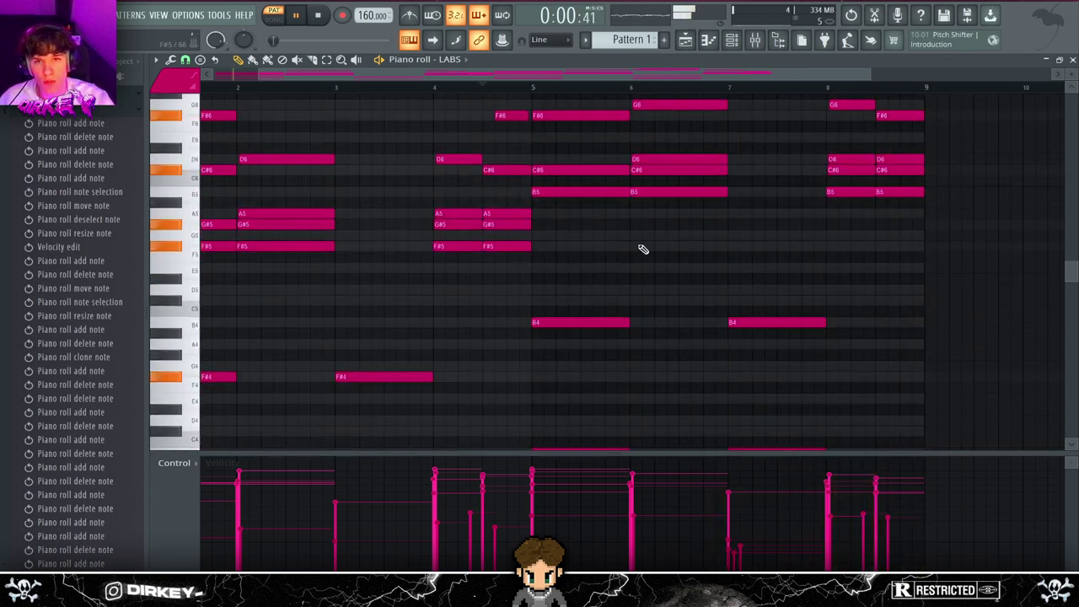
{"action": "left_click_drag", "start_coordinate": [301, 79], "coordinate": [343, 155]}
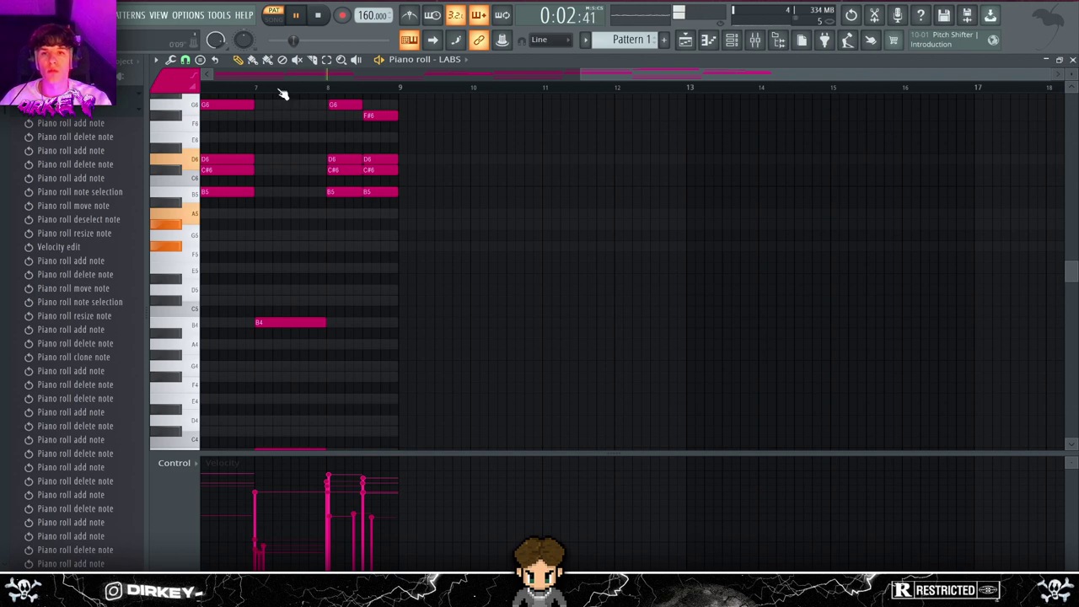
- Check the LABS channel's mixer routing and lower the volume of mixer track Insert 1
{"action": "left_click", "coordinate": [731, 39]}
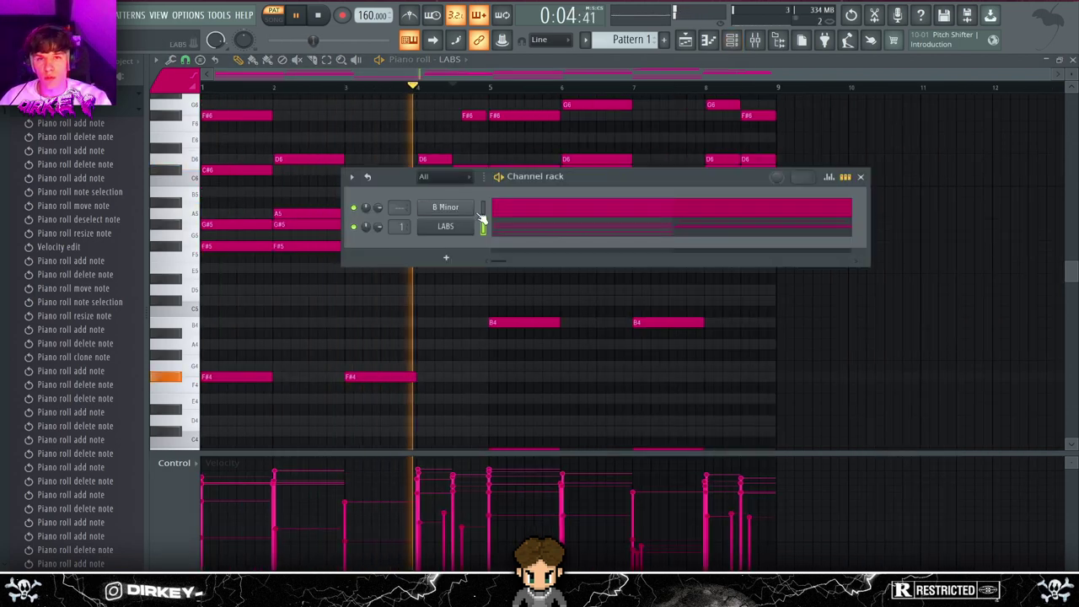
{"action": "key", "text": "F9"}
{"action": "left_click_drag", "start_coordinate": [287, 322], "coordinate": [285, 360]}
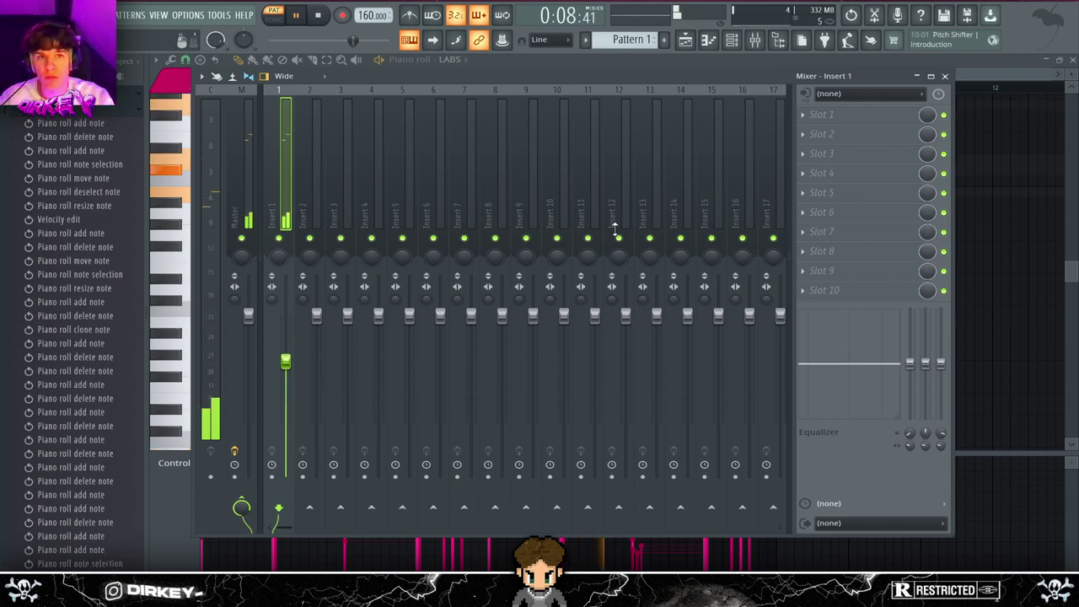
- Load Fruity Reeverb 2 into the first effect slot of Insert 1 and close its window
{"action": "left_click", "coordinate": [815, 124]}
{"action": "left_click", "coordinate": [638, 211]}
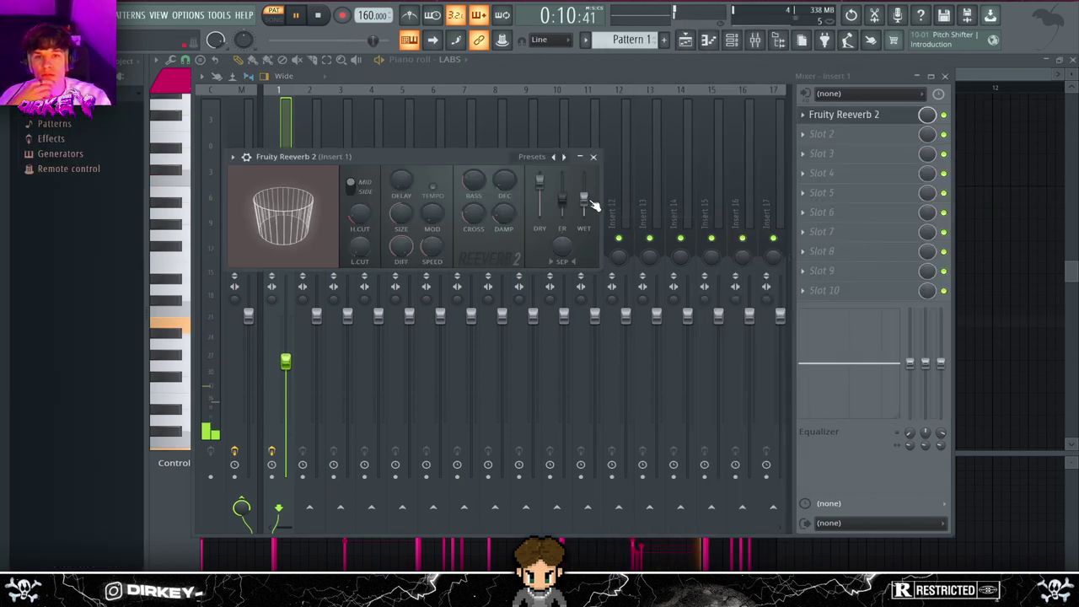
{"action": "left_click", "coordinate": [592, 156]}
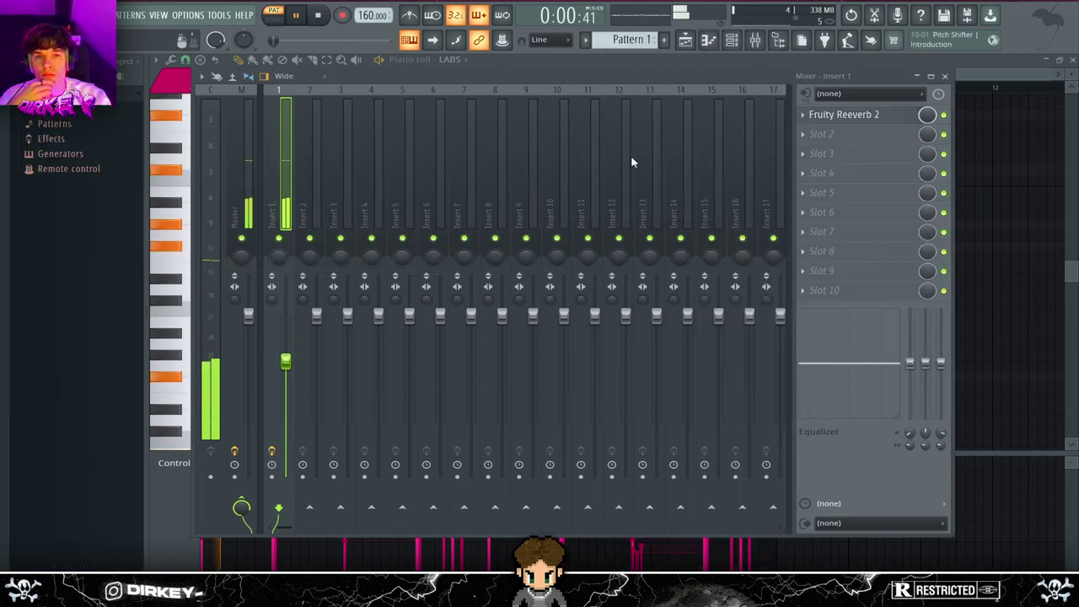
- Add Fruity Parametric EQ 2 to Insert 1, cutting the lows steeply with band 1 and dipping band 4 in the mids
{"action": "left_click", "coordinate": [830, 139]}
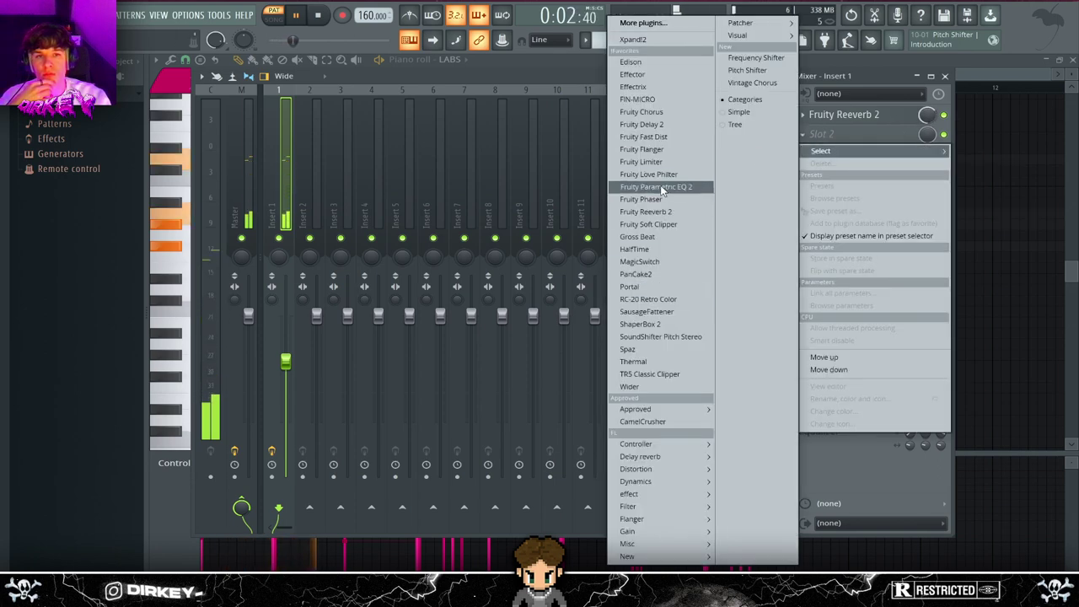
{"action": "left_click", "coordinate": [649, 187]}
{"action": "left_click_drag", "start_coordinate": [309, 282], "coordinate": [350, 365]}
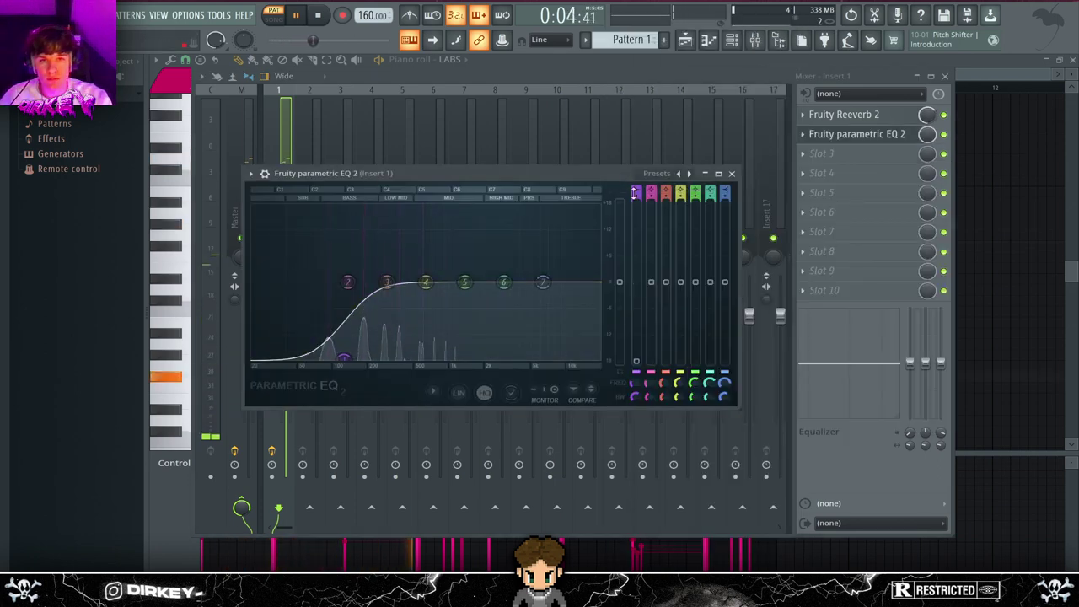
{"action": "left_click_drag", "start_coordinate": [426, 282], "coordinate": [411, 305]}
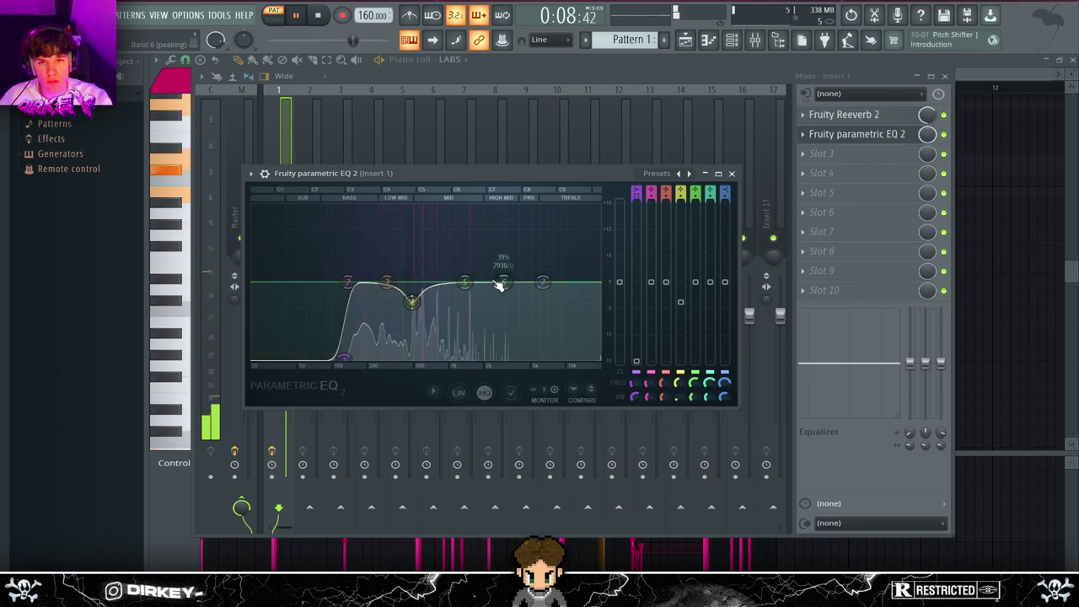
{"action": "left_click_drag", "start_coordinate": [510, 250], "coordinate": [523, 254]}
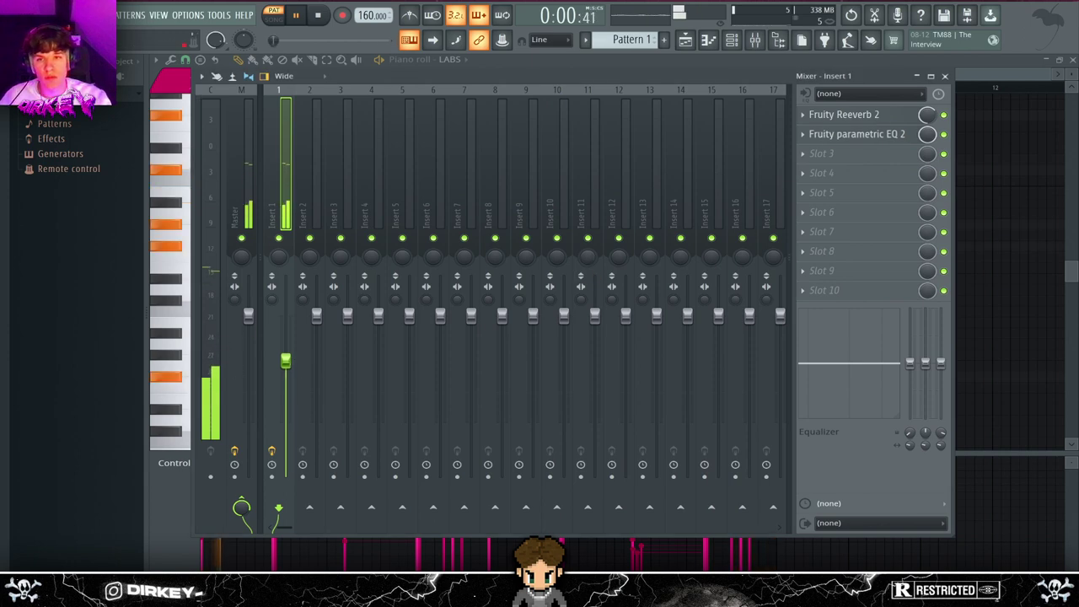
- Add Fruity Delay 2 to the third slot of Insert 1 with ping-pong feedback and a reduced mix level
{"action": "left_click", "coordinate": [816, 157]}
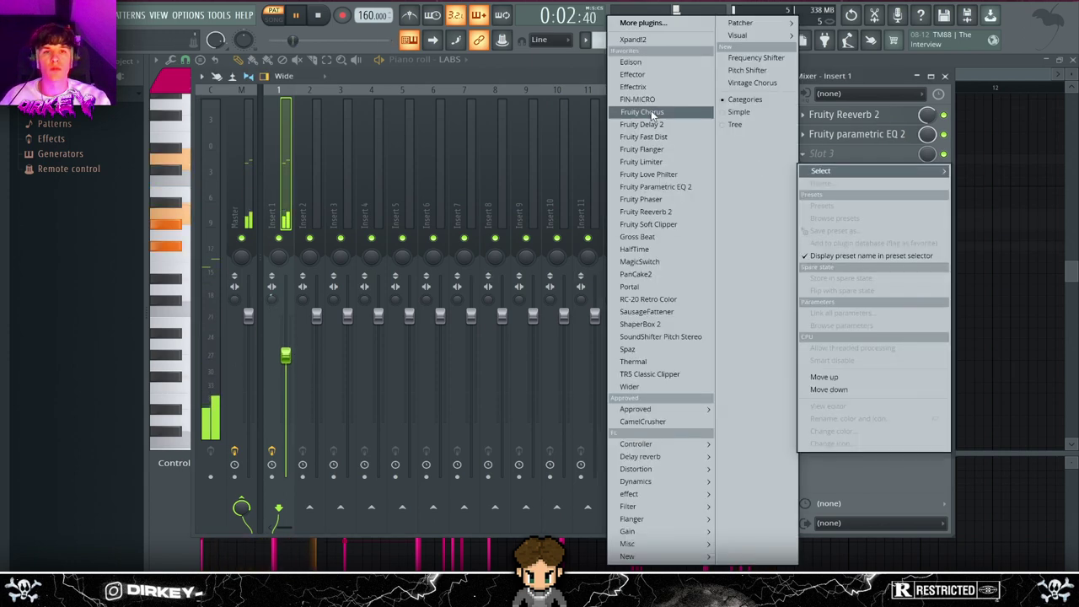
{"action": "left_click", "coordinate": [653, 113]}
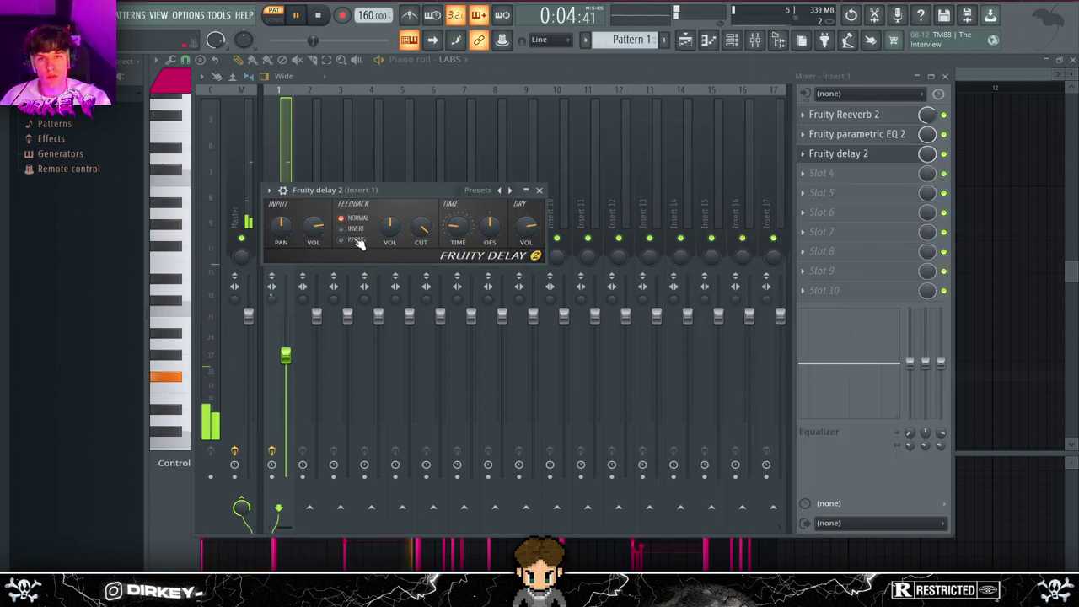
{"action": "left_click", "coordinate": [842, 153]}
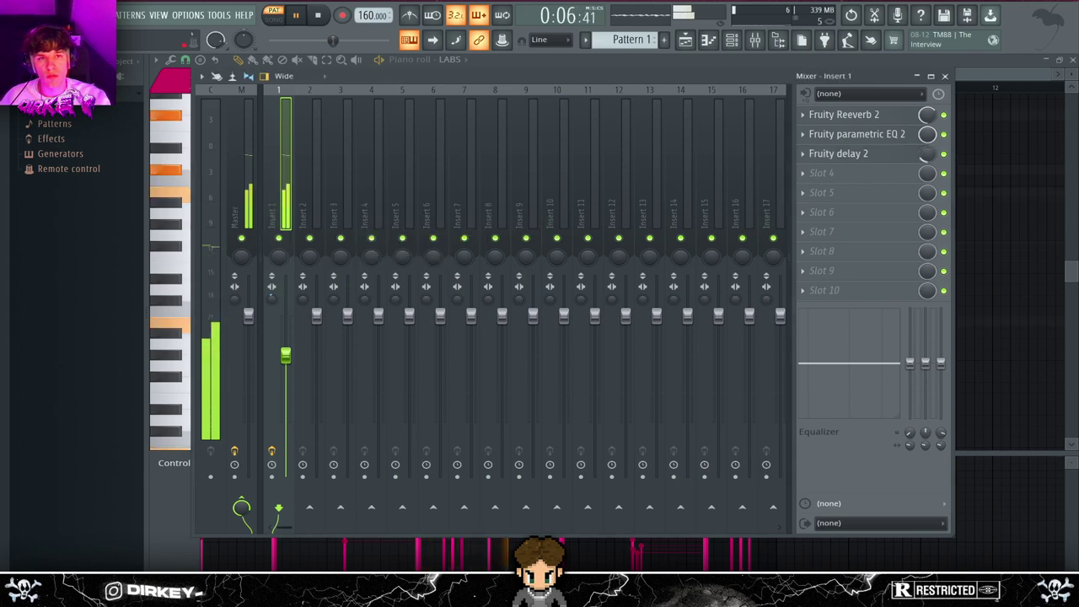
{"action": "left_click", "coordinate": [838, 154]}
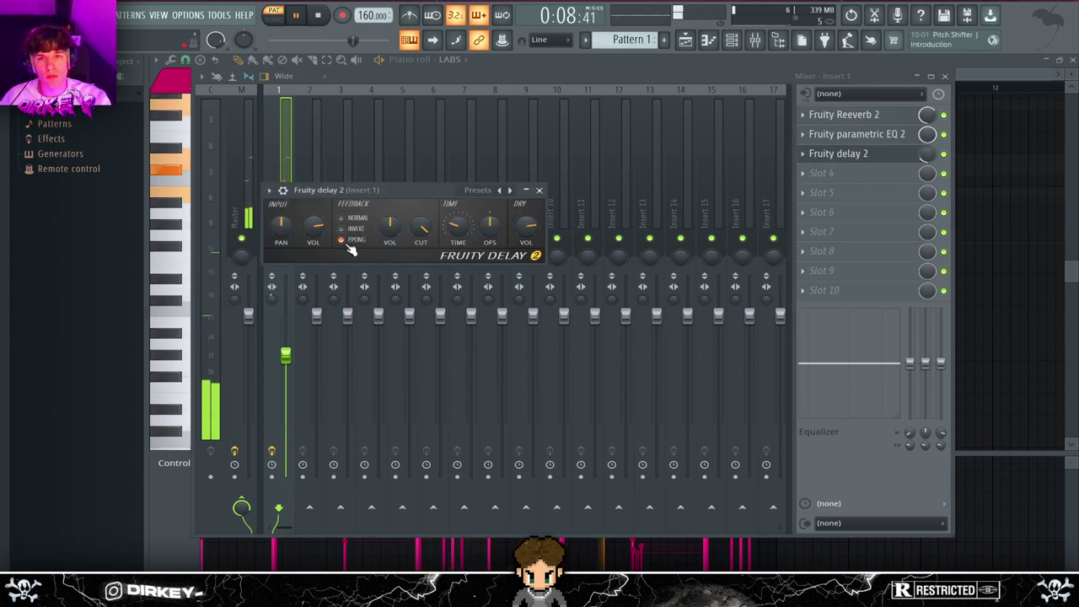
- Close Fruity Delay 2, then load Fruity Chorus into the fourth effect slot of Insert 1 and close its window
{"action": "left_click", "coordinate": [540, 191]}
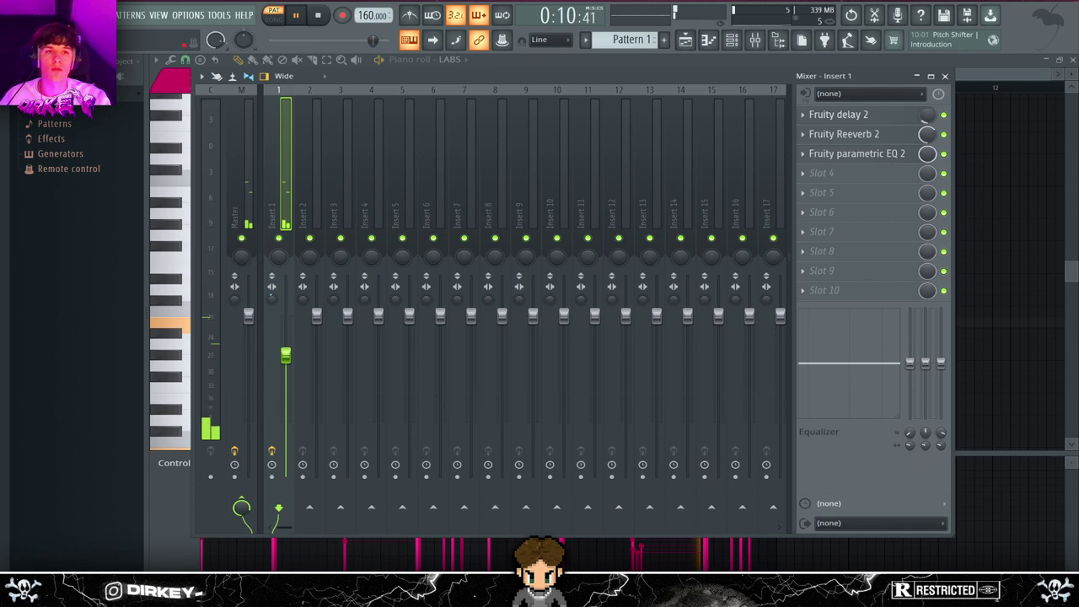
{"action": "left_click", "coordinate": [822, 173]}
{"action": "left_click", "coordinate": [638, 108]}
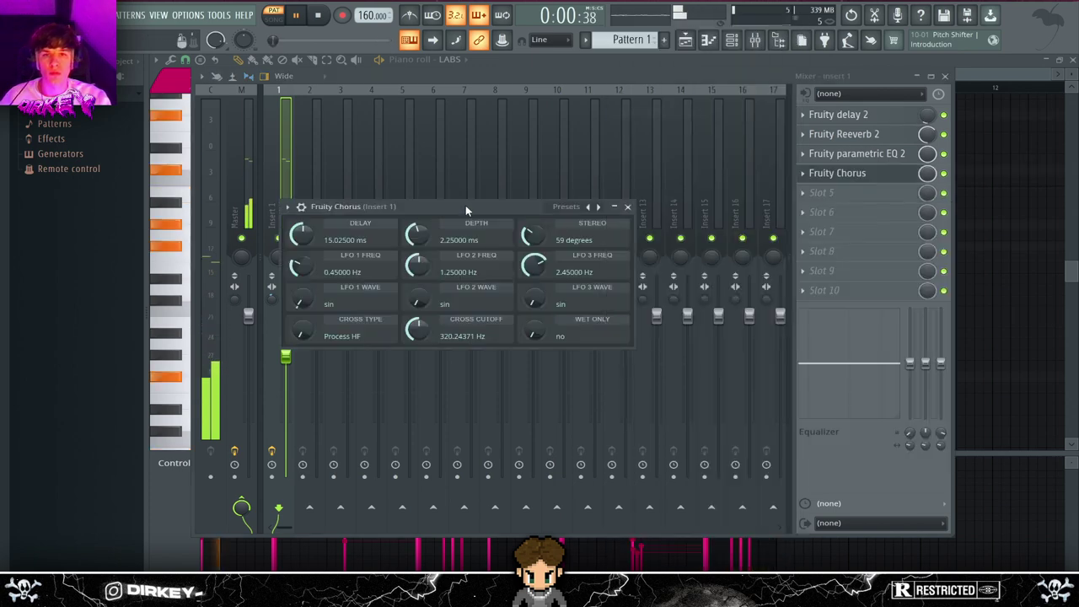
{"action": "left_click", "coordinate": [627, 208]}
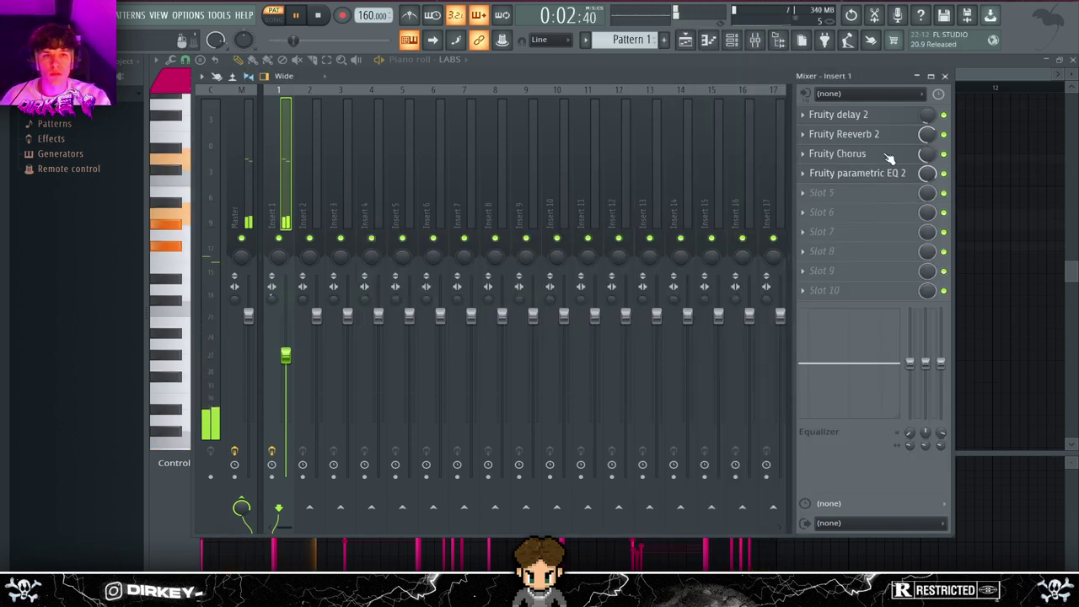
- Add RC-20 Retro Color to Insert 1 with the Vinyl 3 preset and reduced noise, and slightly lower the track's volume
{"action": "left_click", "coordinate": [829, 190]}
{"action": "left_click", "coordinate": [654, 275]}
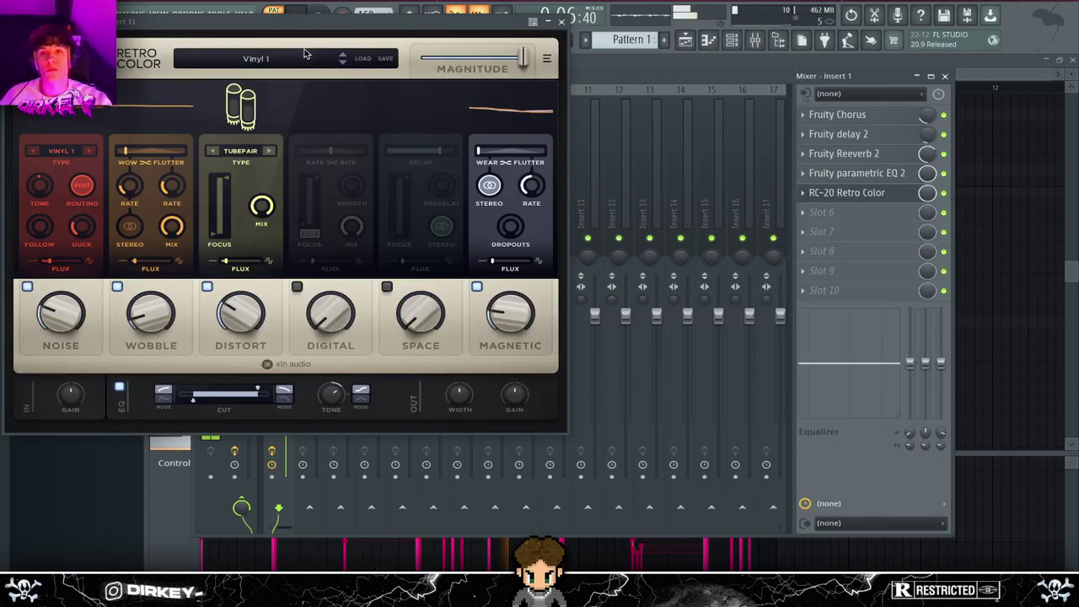
{"action": "left_click", "coordinate": [27, 286]}
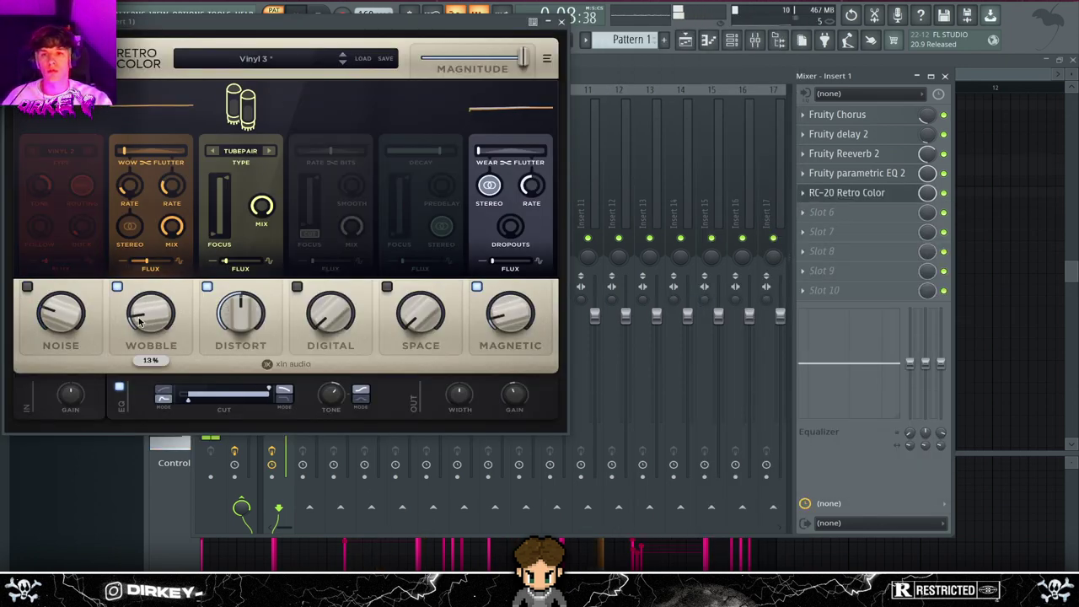
{"action": "left_click", "coordinate": [27, 287]}
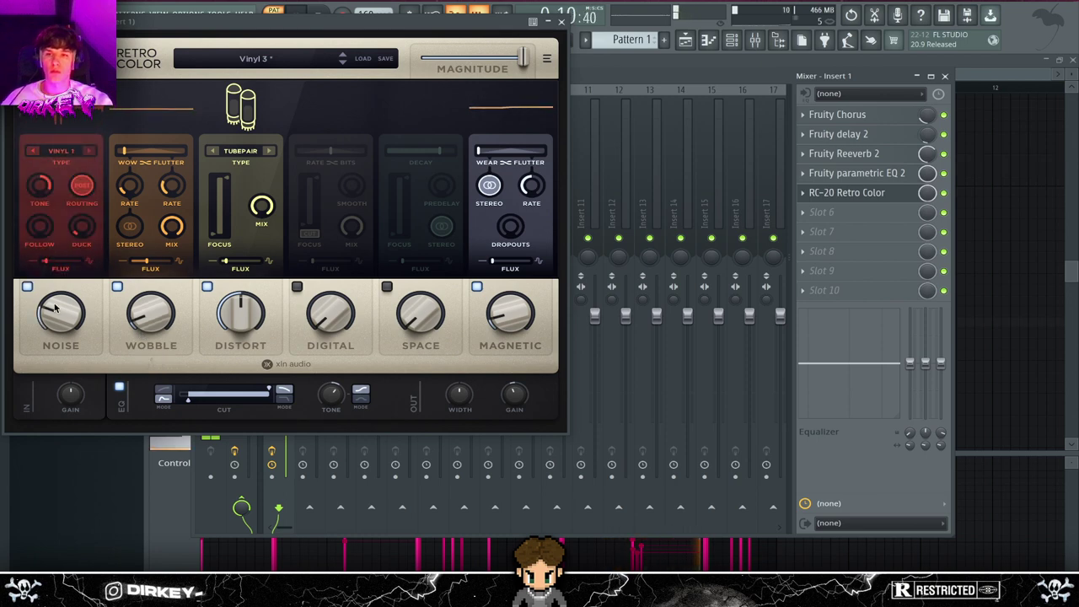
{"action": "left_click_drag", "start_coordinate": [55, 309], "coordinate": [65, 352]}
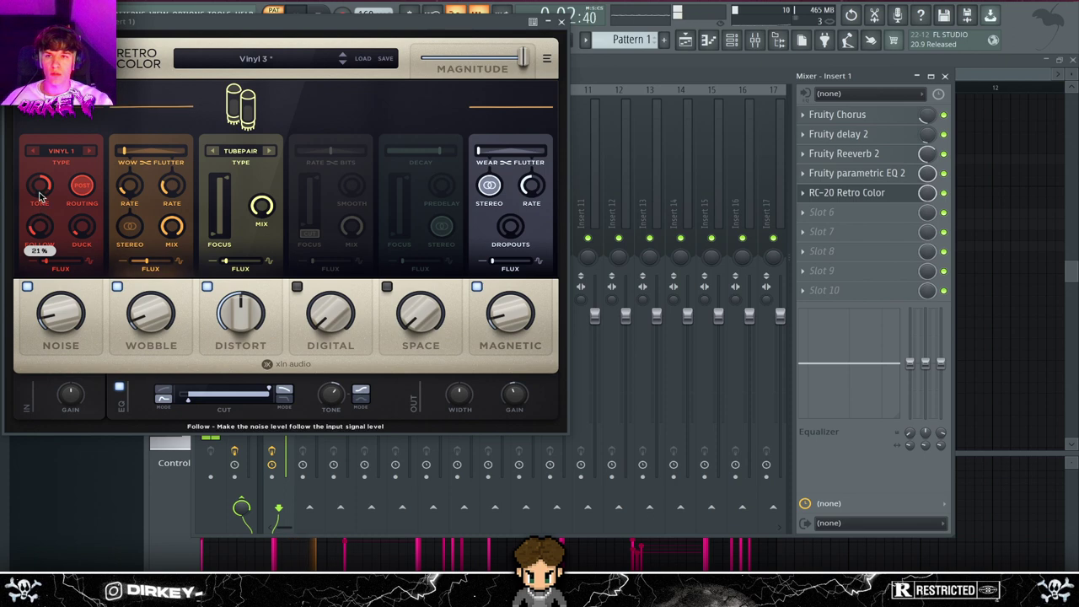
{"action": "left_click", "coordinate": [816, 193]}
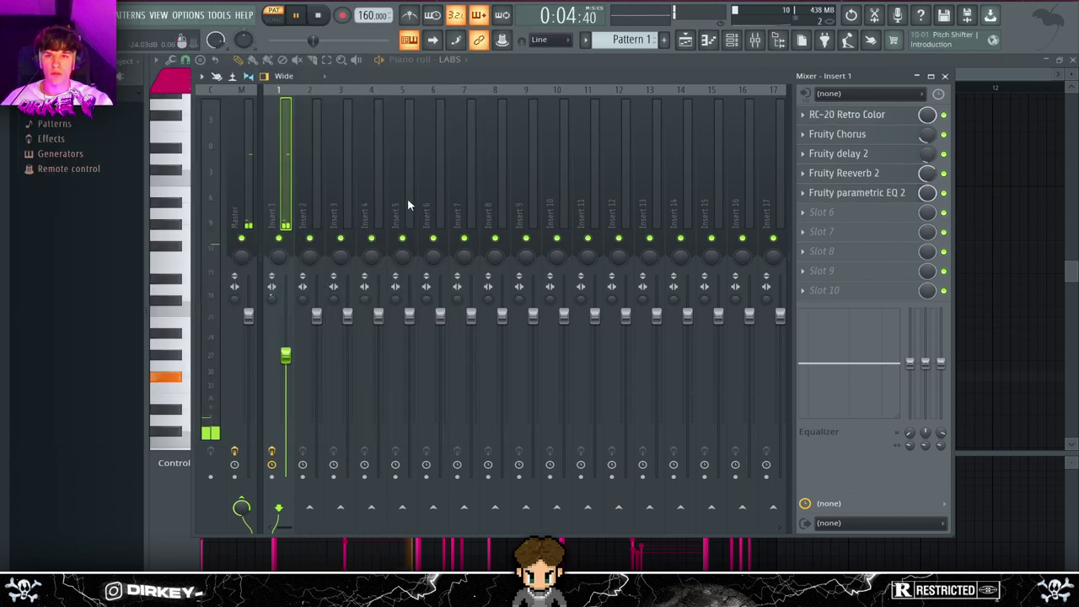
{"action": "left_click_drag", "start_coordinate": [285, 355], "coordinate": [286, 362]}
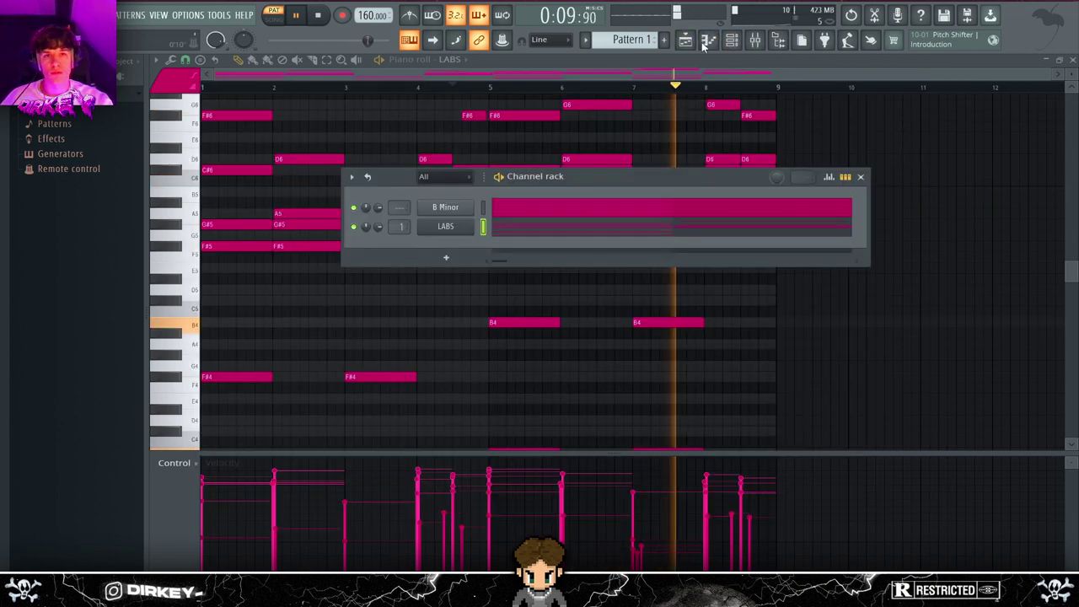
- Add an M-Tron Pro channel to the channel rack
{"action": "left_click", "coordinate": [709, 40]}
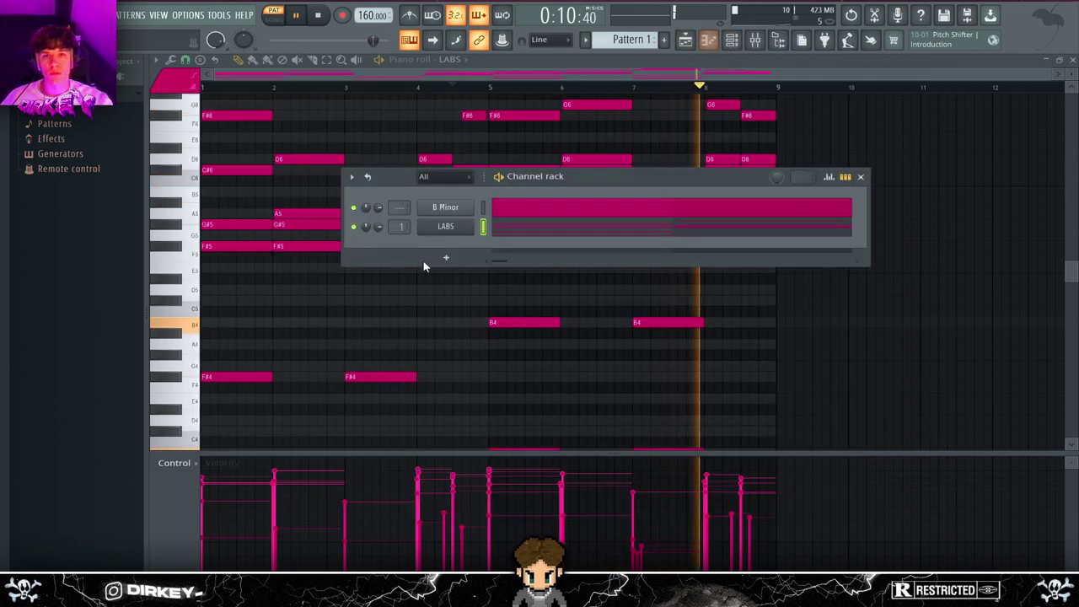
{"action": "left_click", "coordinate": [445, 258]}
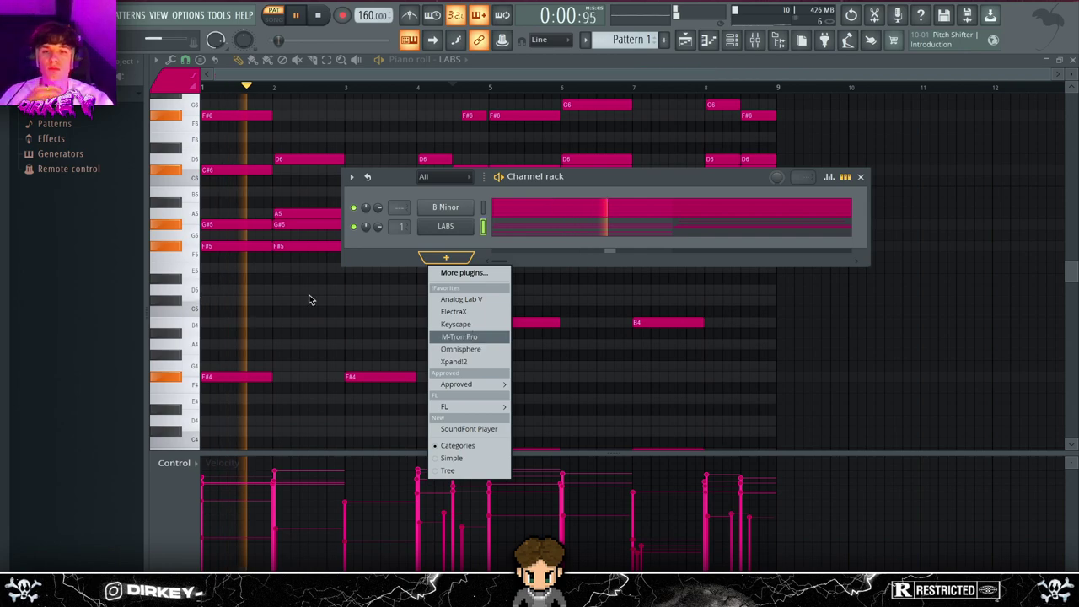
{"action": "left_click", "coordinate": [460, 336]}
{"action": "left_click", "coordinate": [152, 295]}
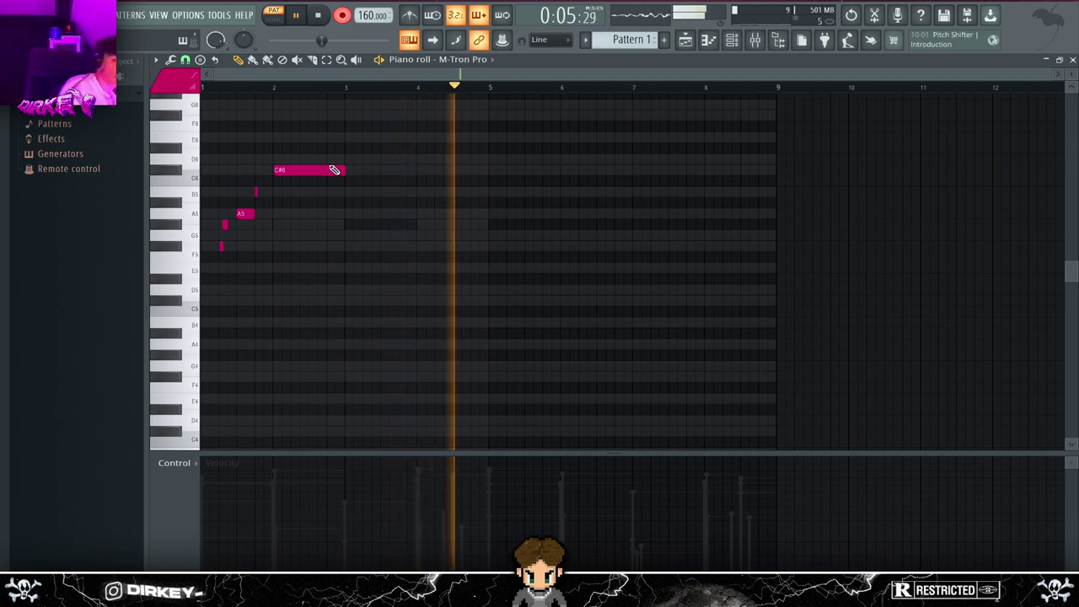
{"action": "key", "text": "space"}
{"action": "scroll", "coordinate": [243, 80], "scroll_direction": "up", "scroll_amount": 2}
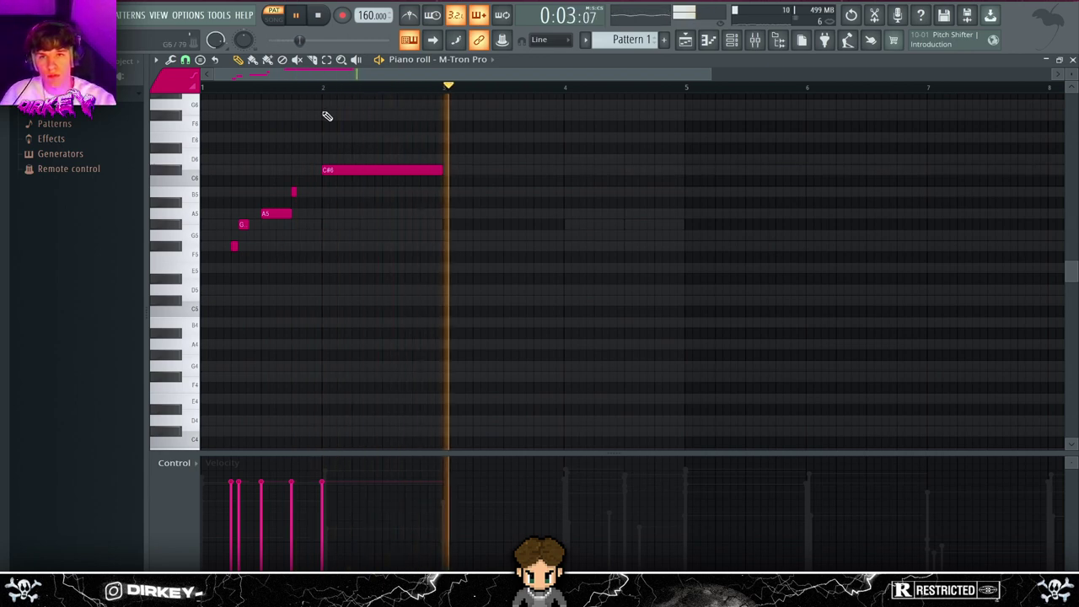
{"action": "left_click", "coordinate": [527, 244]}
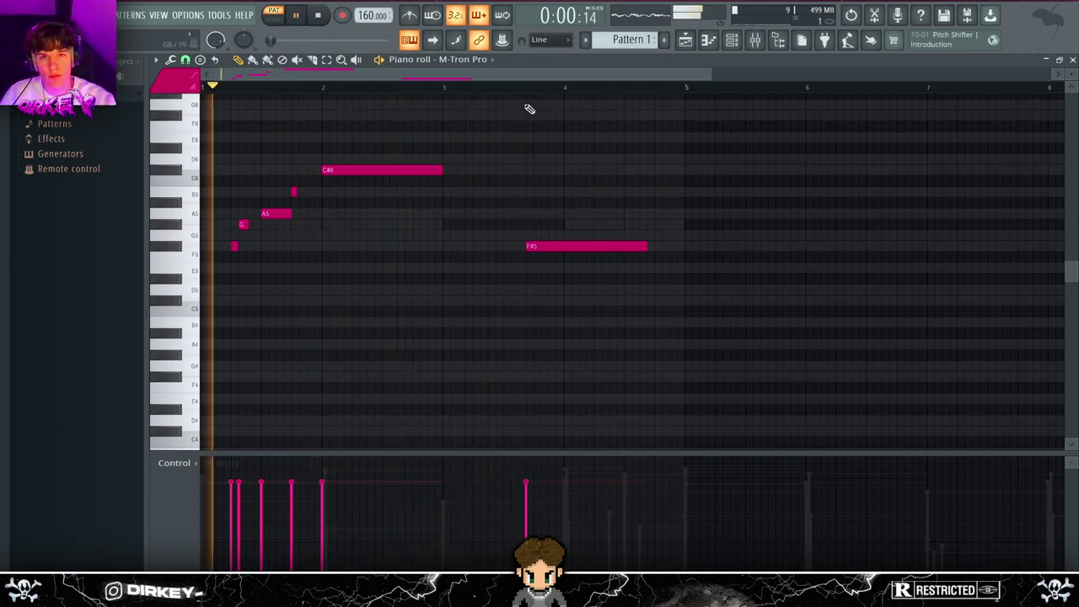
{"action": "key", "text": "ctrl+z"}
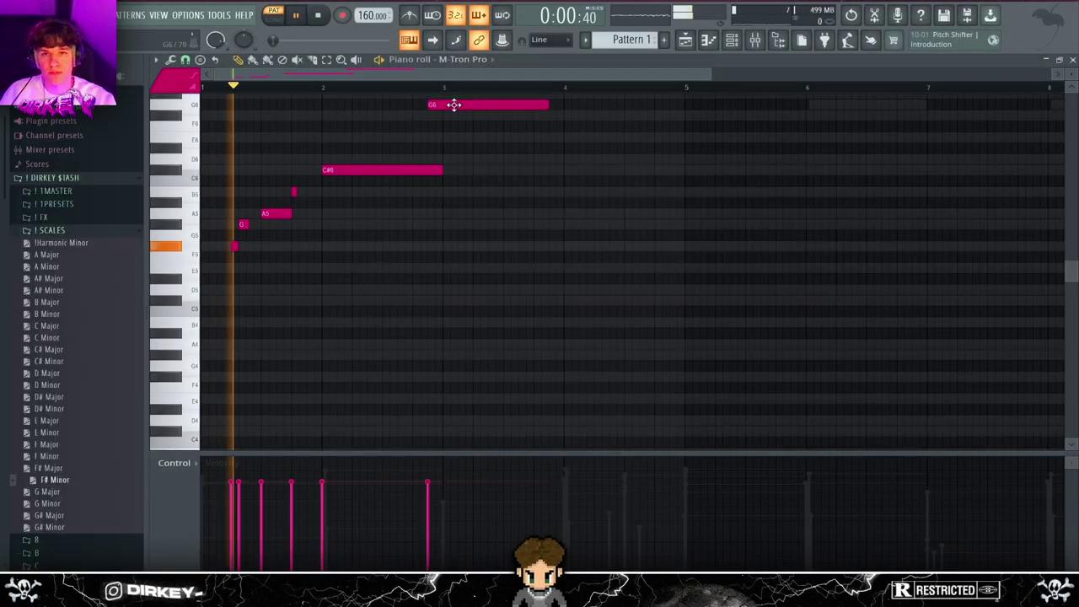
{"action": "right_click", "coordinate": [453, 104]}
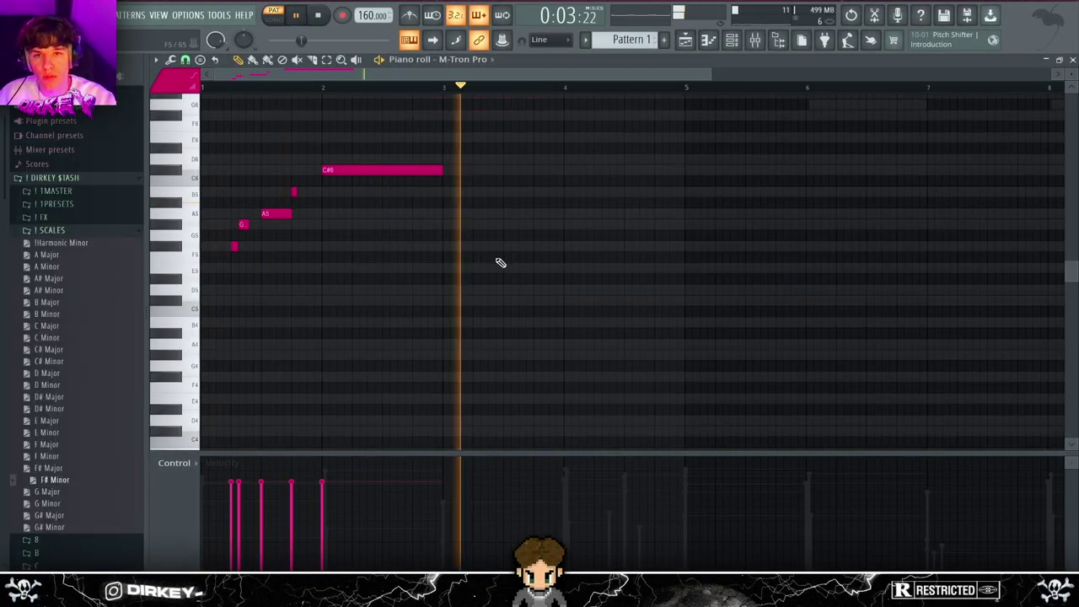
- Place short F#5 and G#5 pickup notes at the end of bar 3 leading to a one-bar F#5 in bar 4
{"action": "left_click", "coordinate": [564, 222]}
{"action": "mouse_move", "coordinate": [669, 243]}
{"action": "left_mouse_down"}
{"action": "mouse_move", "coordinate": [576, 246]}
{"action": "mouse_move", "coordinate": [681, 245]}
{"action": "left_mouse_up"}
{"action": "scroll", "coordinate": [539, 245], "scroll_direction": "up", "scroll_amount": 4}
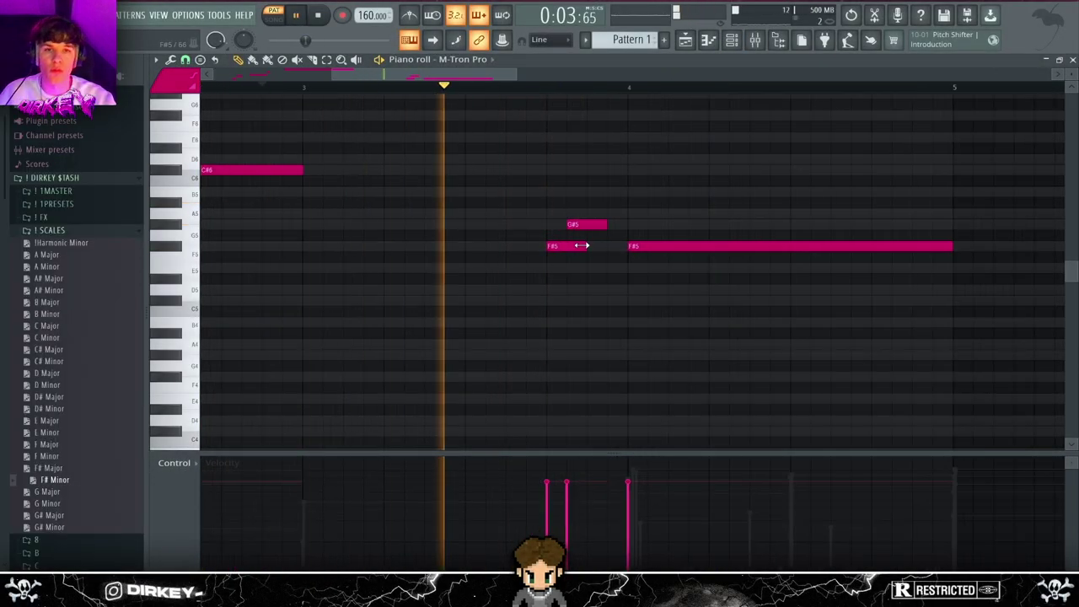
- Repeat the four-bar phrase in bars 5 to 8 transposed down to start on B4, and raise the long bar 8 note to F#5
{"action": "scroll", "coordinate": [949, 250], "scroll_direction": "down", "scroll_amount": 4}
{"action": "left_click", "coordinate": [622, 246]}
{"action": "left_click", "coordinate": [597, 268]}
{"action": "left_click", "coordinate": [582, 289]}
{"action": "left_click", "coordinate": [562, 300]}
{"action": "left_click", "coordinate": [556, 322]}
{"action": "left_click", "coordinate": [780, 300]}
{"action": "left_click", "coordinate": [784, 322]}
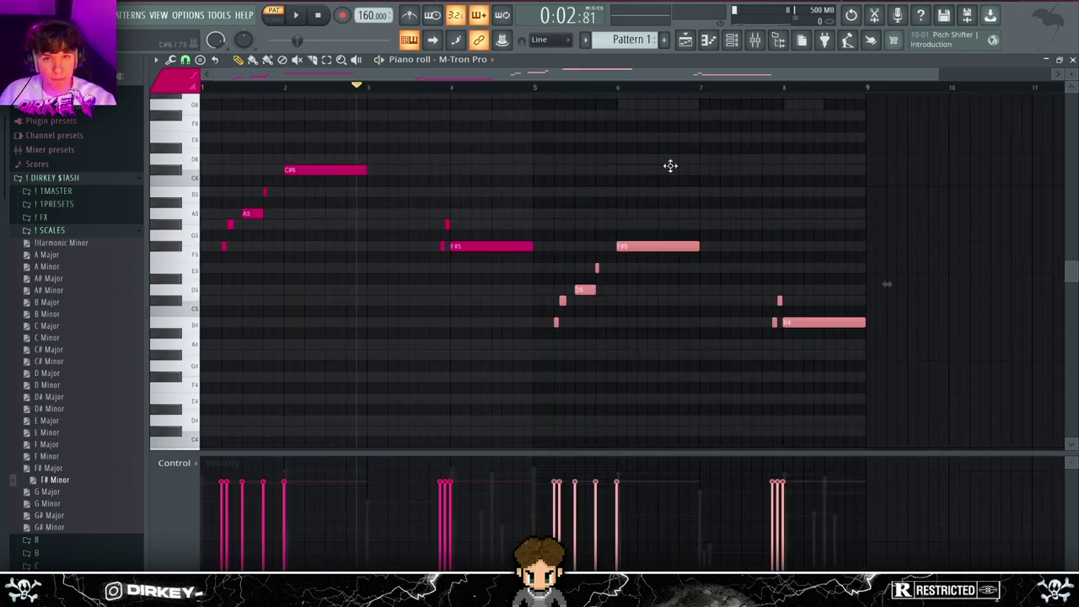
{"action": "left_click_drag", "start_coordinate": [807, 320], "coordinate": [807, 246]}
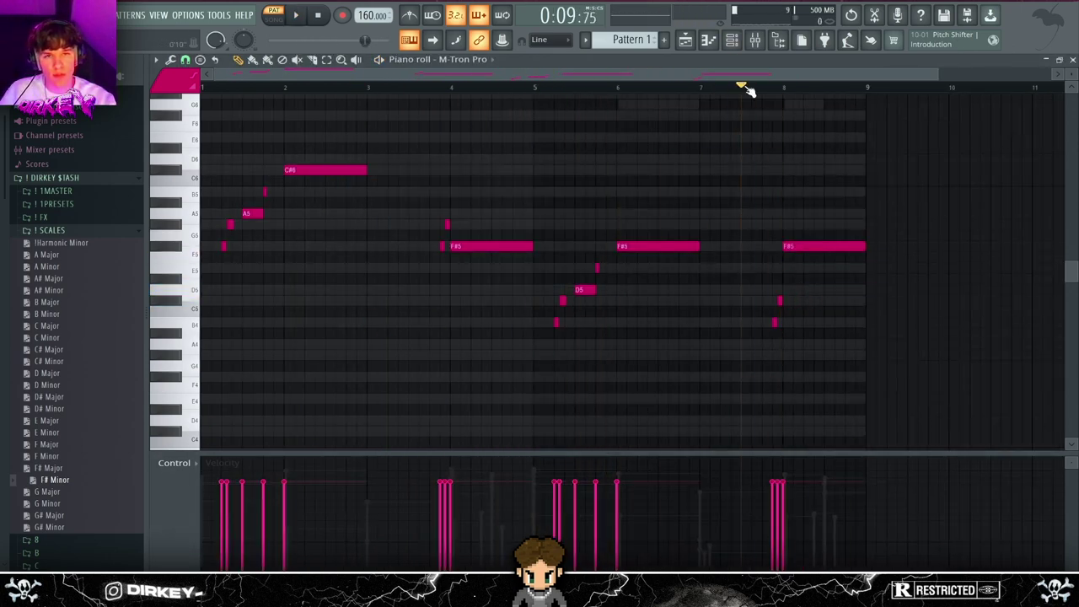
{"action": "left_click", "coordinate": [821, 299]}
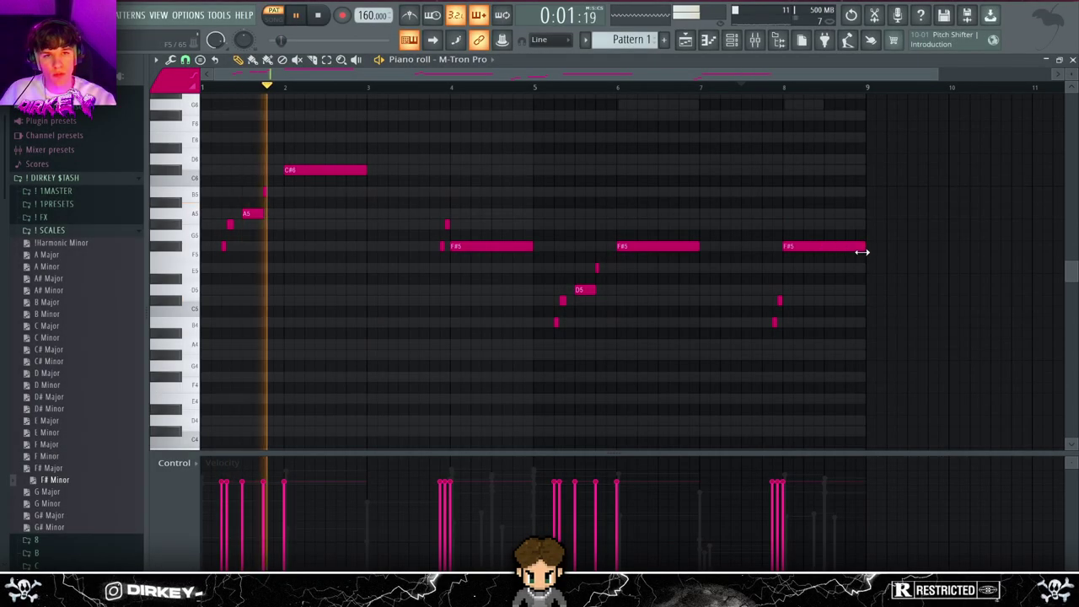
- Select only the M-Tron Pro channel and route it to mixer track 2
{"action": "key", "text": "F6"}
{"action": "left_click", "coordinate": [483, 246]}
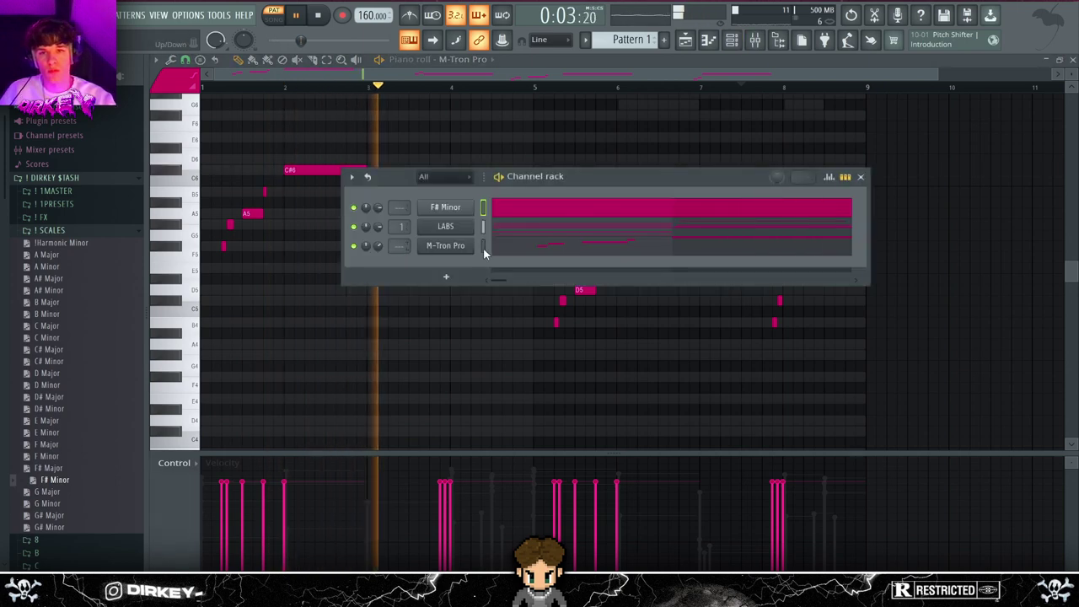
{"action": "key", "text": "ctrl+l"}
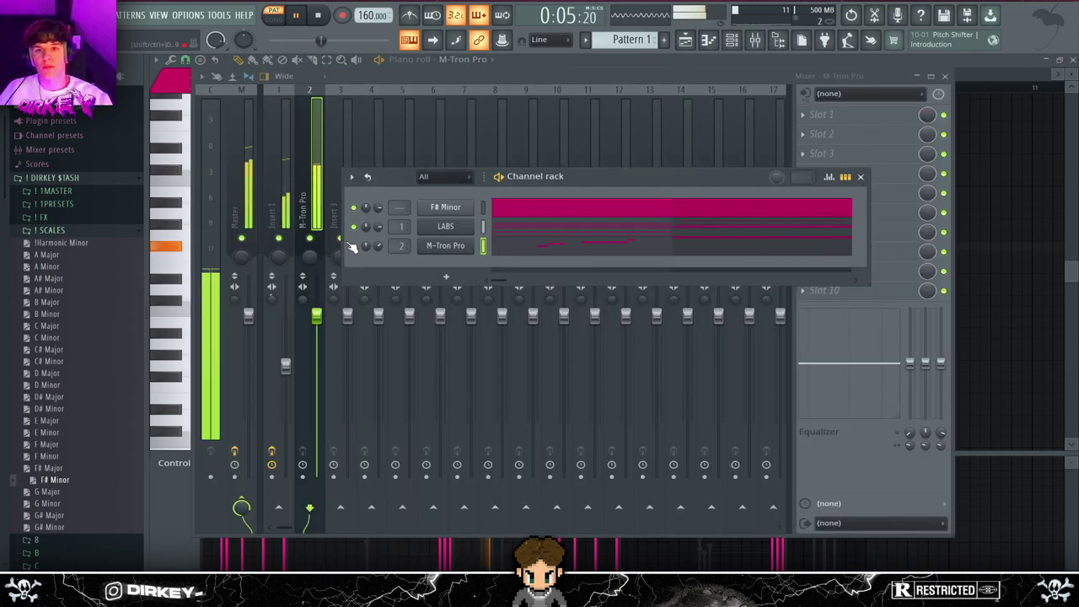
{"action": "key", "text": "F6"}
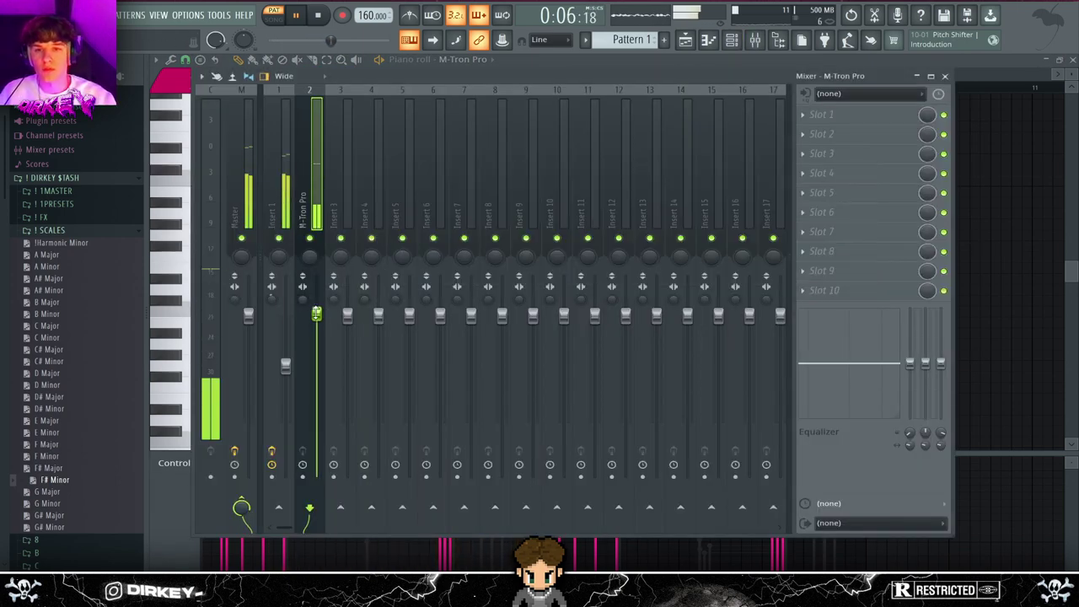
- Load Fruity Reeverb 2 into the first effect slot of the M-Tron Pro mixer track and close its window
{"action": "left_click", "coordinate": [815, 123]}
{"action": "left_click", "coordinate": [657, 210]}
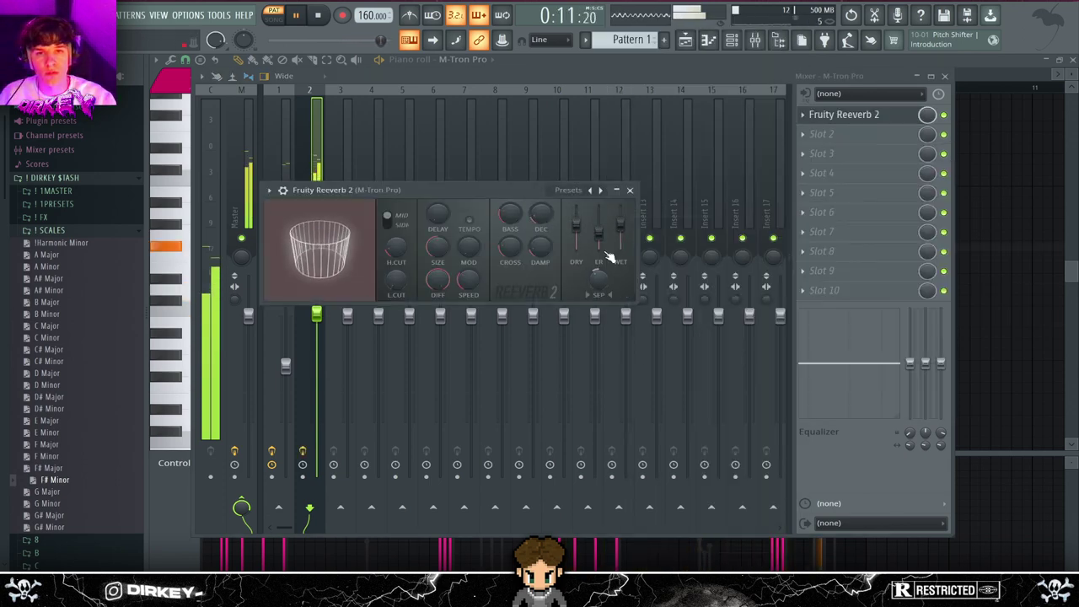
{"action": "left_click", "coordinate": [629, 190]}
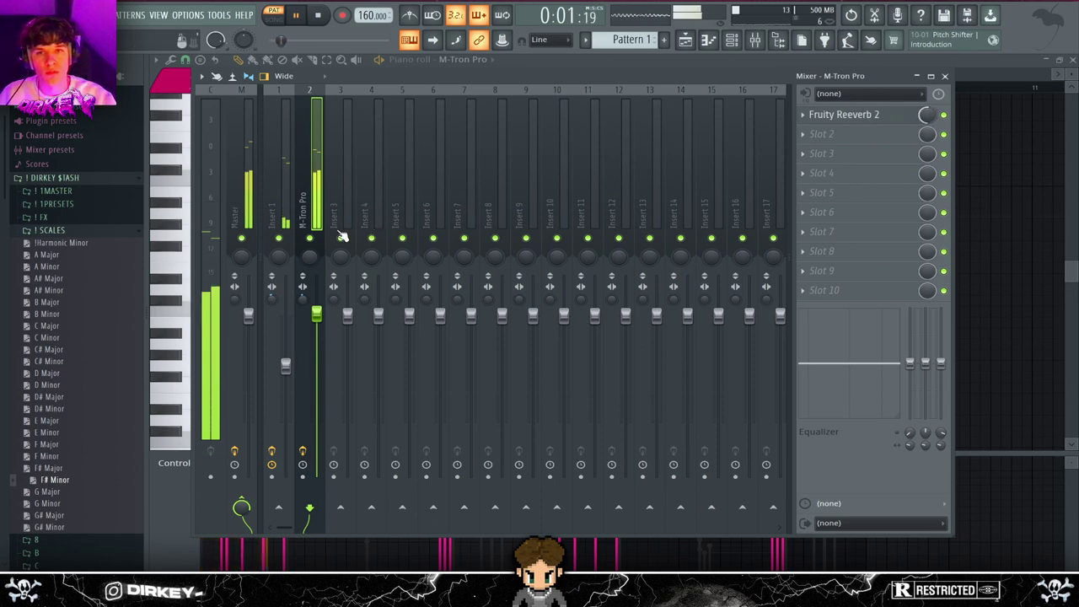
- Solo the M-Tron Pro track and add Fruity Parametric EQ 2 in slot 2, making narrow mid cuts with bands 2 to 5
{"action": "right_click", "coordinate": [309, 237]}
{"action": "left_click", "coordinate": [824, 138]}
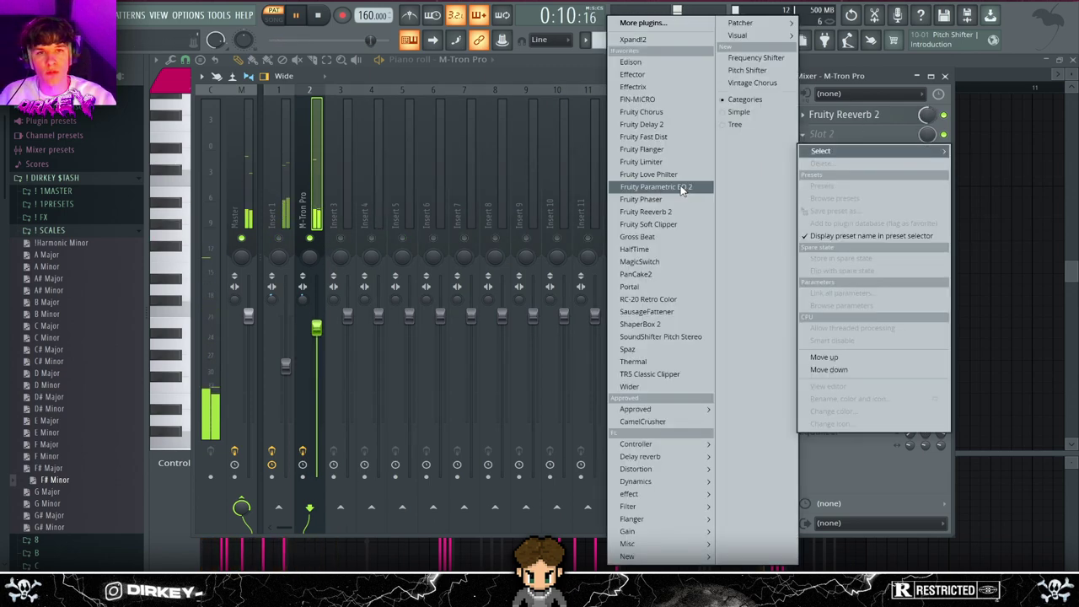
{"action": "left_click", "coordinate": [671, 186]}
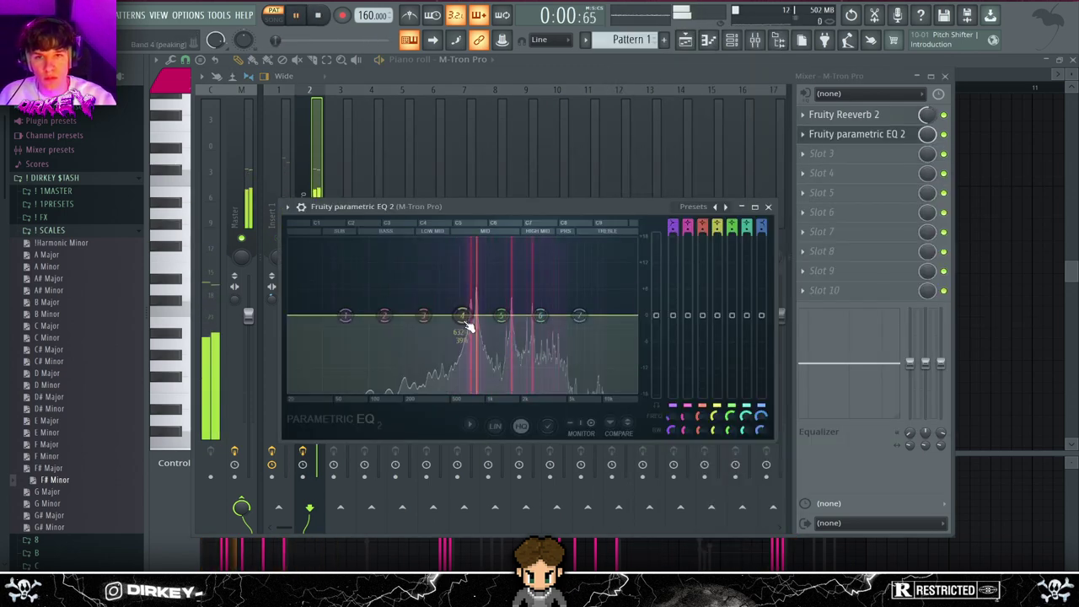
{"action": "left_click_drag", "start_coordinate": [481, 343], "coordinate": [479, 347]}
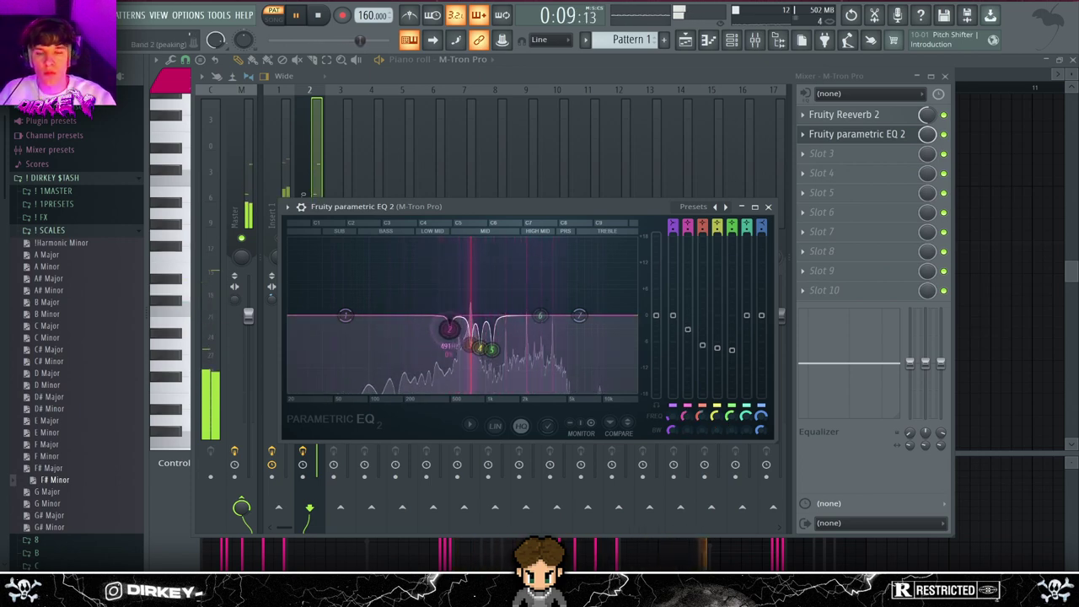
{"action": "left_click_drag", "start_coordinate": [450, 327], "coordinate": [451, 332]}
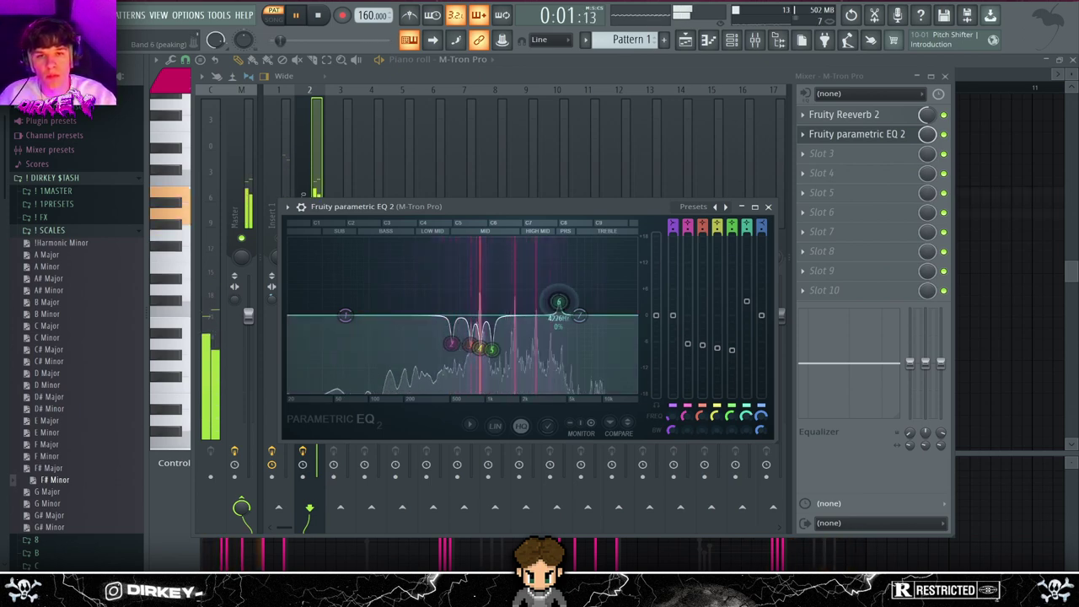
- Boost the highs broadly with EQ band 6, cut the lows steeply with band 1, and close the equalizer
{"action": "scroll", "coordinate": [558, 301], "scroll_direction": "up", "scroll_amount": 5}
{"action": "left_click_drag", "start_coordinate": [558, 302], "coordinate": [570, 301]}
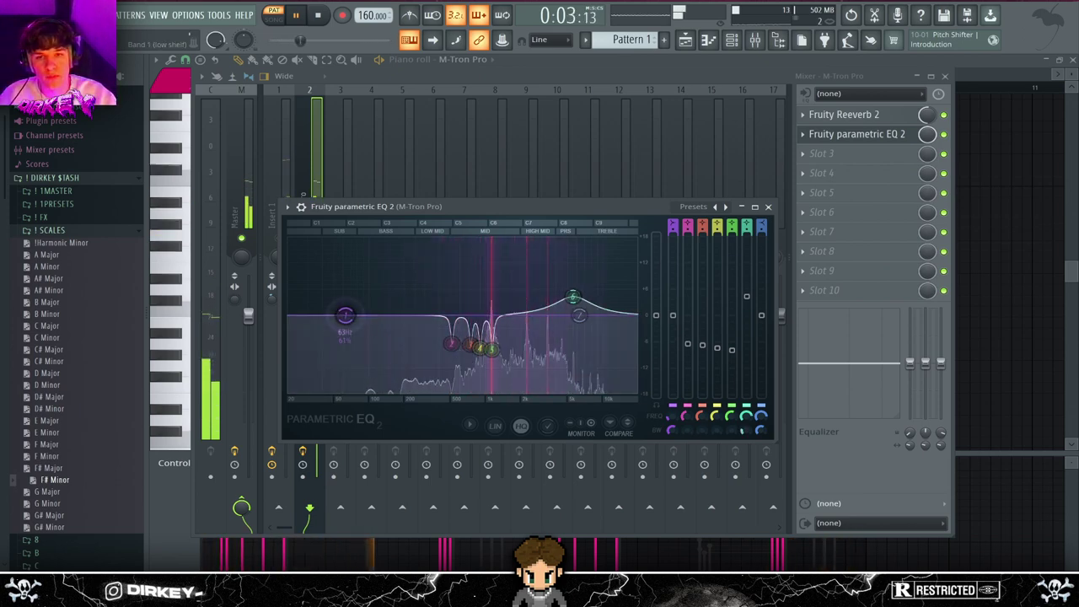
{"action": "left_click_drag", "start_coordinate": [345, 315], "coordinate": [391, 392]}
{"action": "left_click_drag", "start_coordinate": [674, 226], "coordinate": [674, 217]}
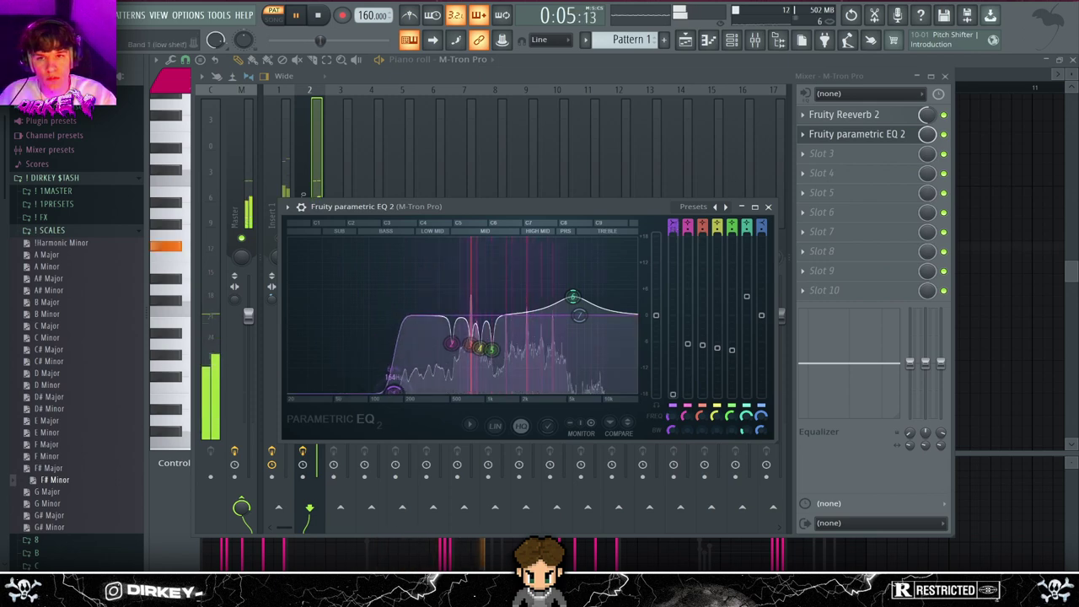
{"action": "left_click", "coordinate": [856, 134]}
- Copy the RC-20 Retro Color preset from Insert 1 into the third effect slot of the M-Tron Pro track
{"action": "left_click", "coordinate": [821, 154]}
{"action": "left_click", "coordinate": [271, 196]}
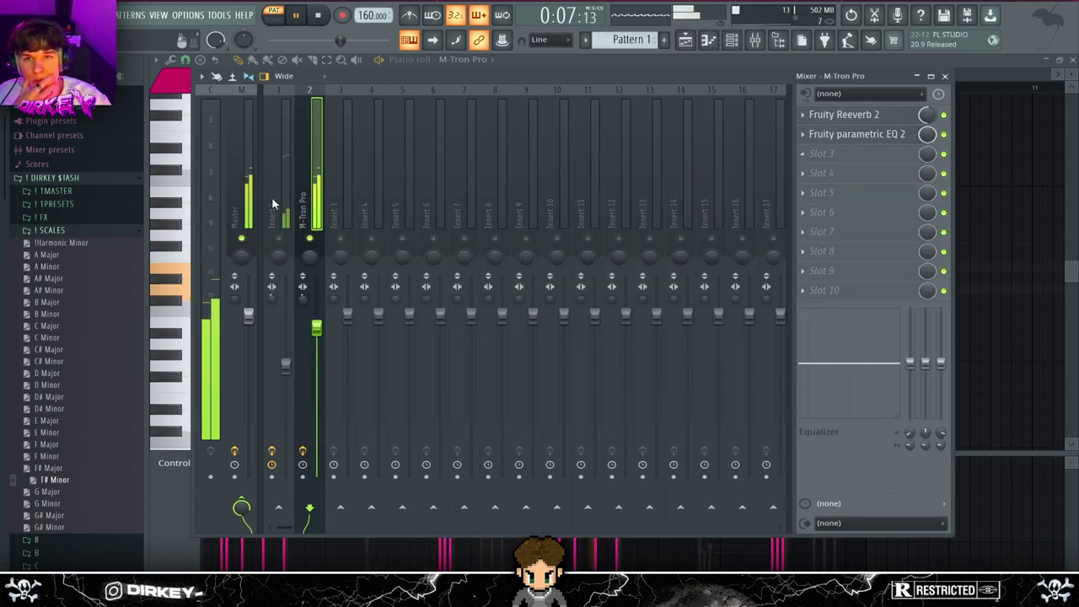
{"action": "left_click", "coordinate": [285, 211]}
{"action": "left_click", "coordinate": [810, 130]}
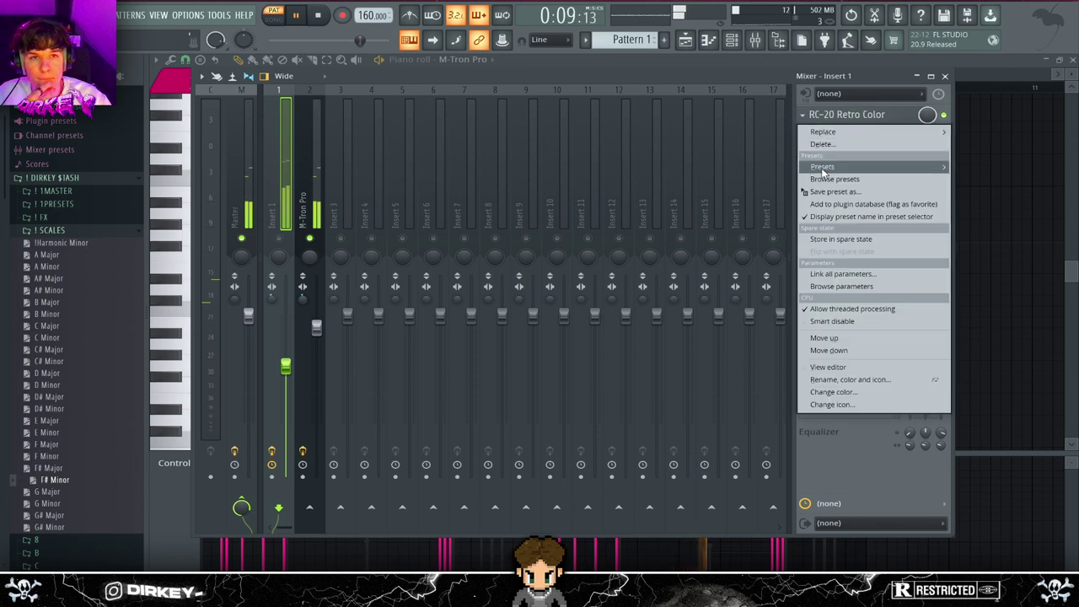
{"action": "left_click", "coordinate": [823, 193]}
{"action": "left_click", "coordinate": [805, 115]}
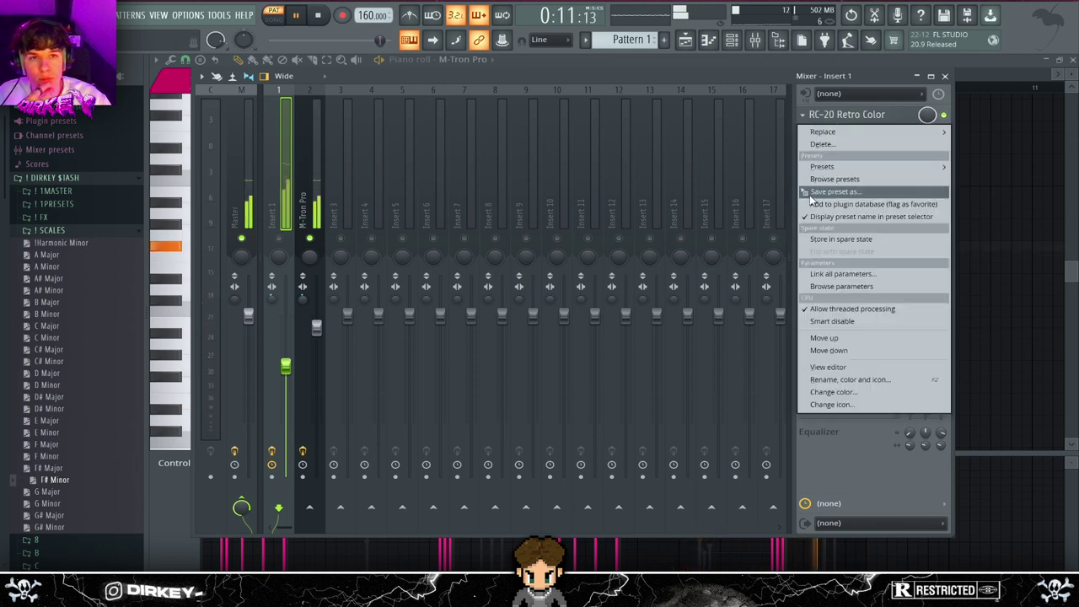
{"action": "left_click", "coordinate": [824, 193]}
{"action": "left_click", "coordinate": [806, 116]}
{"action": "left_click_drag", "start_coordinate": [834, 191], "coordinate": [313, 214]}
{"action": "left_click_drag", "start_coordinate": [535, 219], "coordinate": [835, 116]}
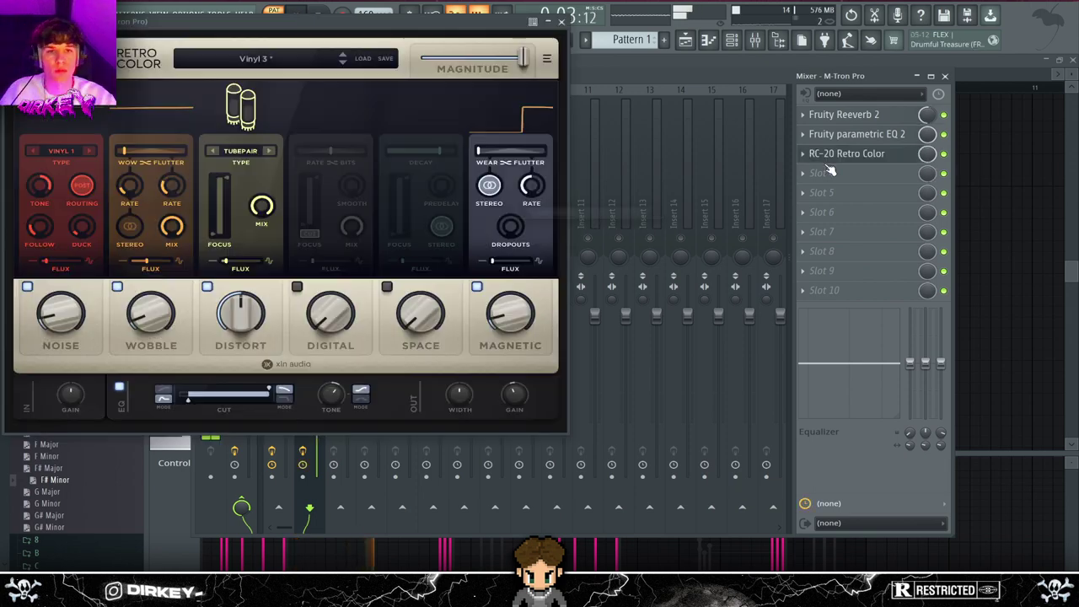
- Move RC-20 Retro Color to the first effect slot of the M-Tron Pro track and review its settings
{"action": "left_click", "coordinate": [562, 22]}
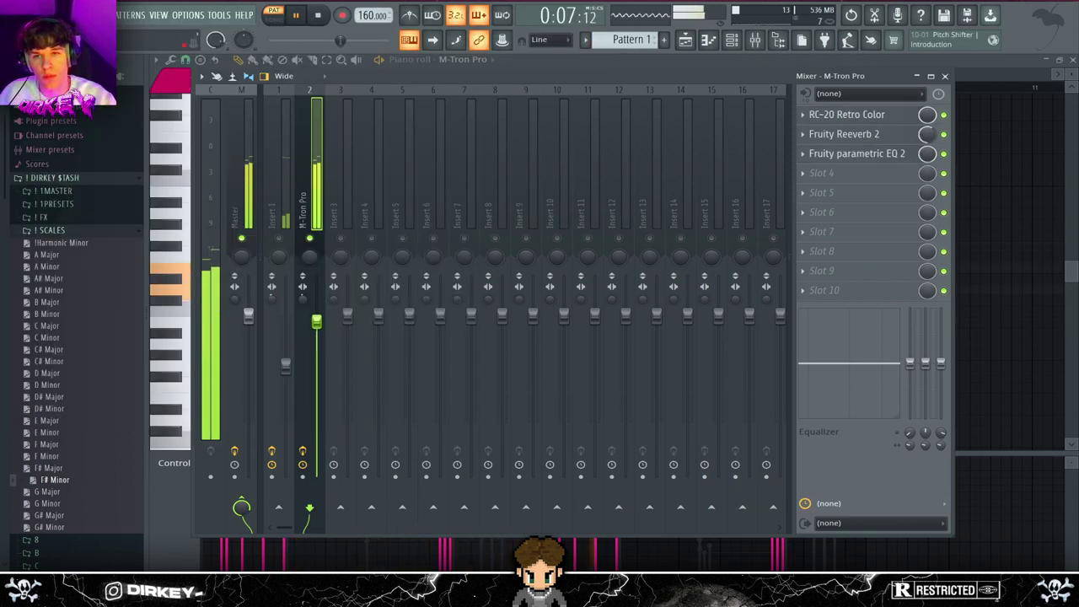
{"action": "left_click", "coordinate": [846, 115]}
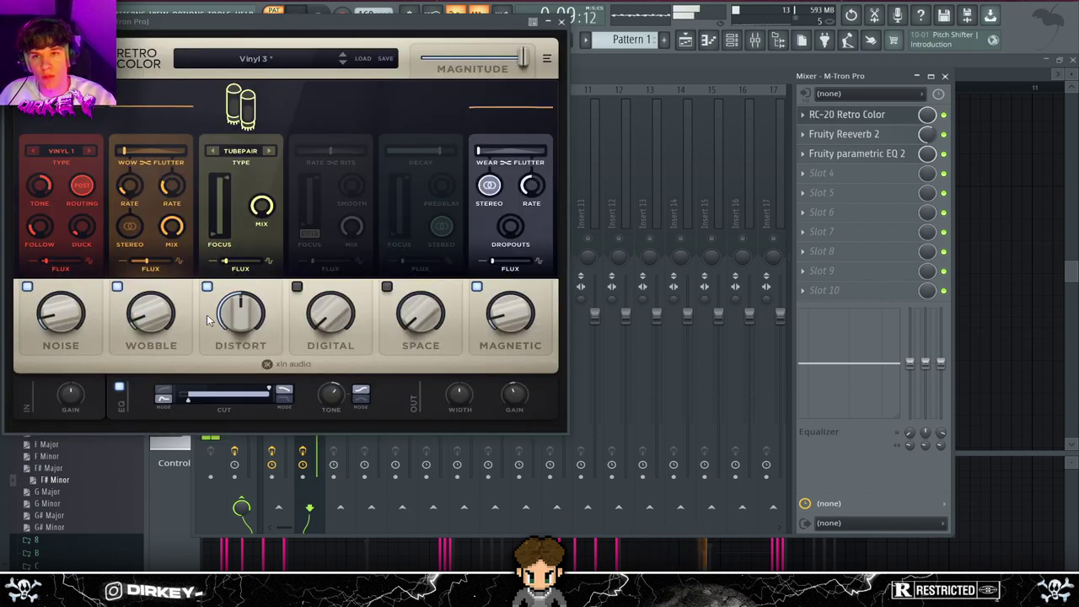
{"action": "left_click", "coordinate": [846, 115]}
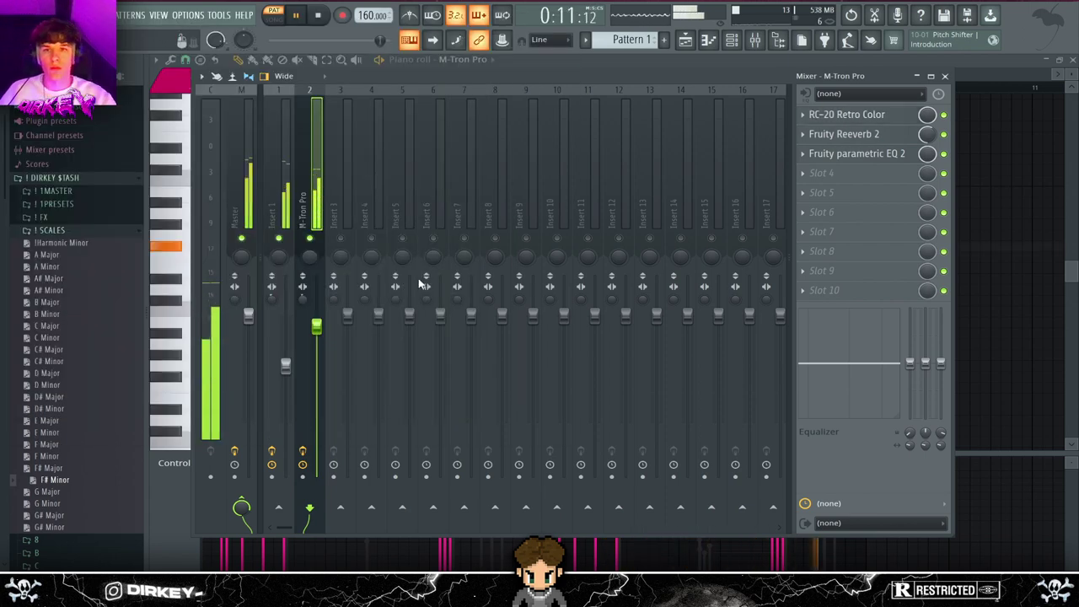
- Add a second Fruity Parametric EQ 2 in slot 4, cutting a narrow mid with band 5 and steeply filtering lows and highs with bands 1 and 7
{"action": "left_click", "coordinate": [837, 173]}
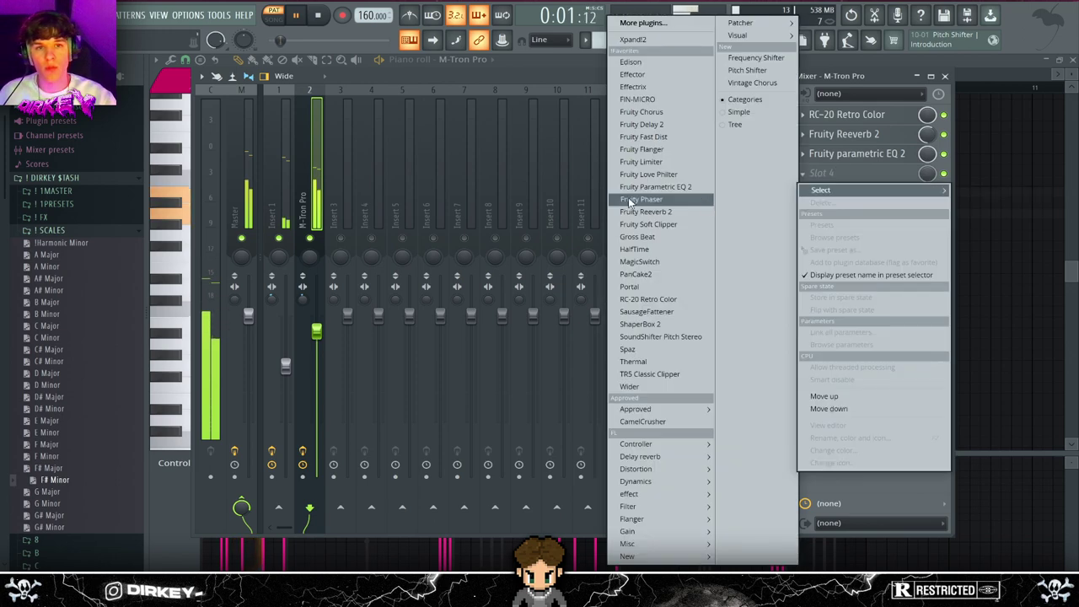
{"action": "left_click", "coordinate": [654, 185]}
{"action": "left_click_drag", "start_coordinate": [379, 220], "coordinate": [381, 242]}
{"action": "left_click_drag", "start_coordinate": [235, 217], "coordinate": [303, 291]}
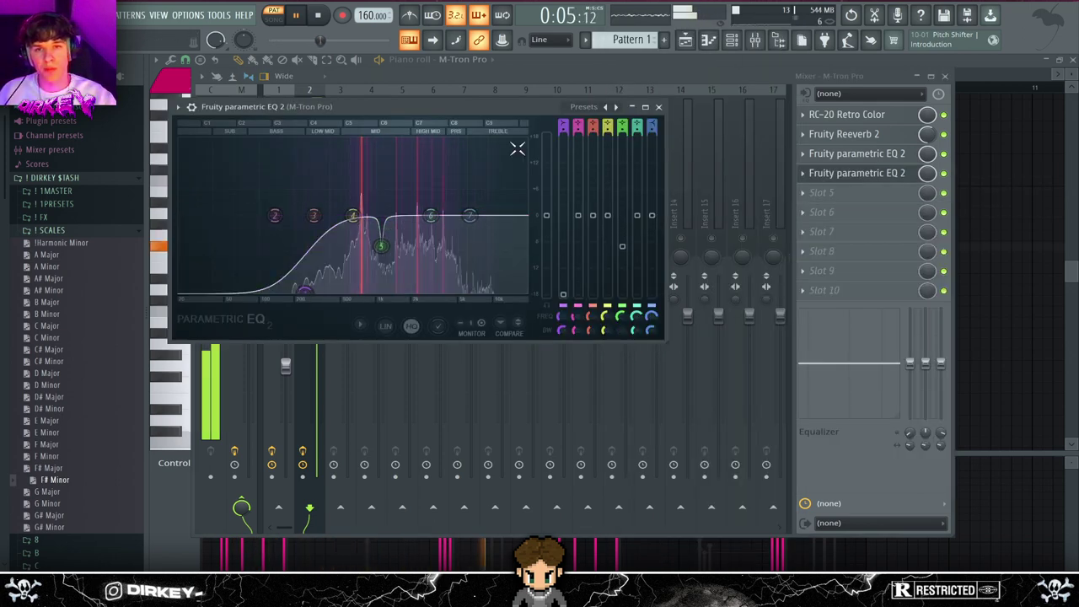
{"action": "left_click_drag", "start_coordinate": [469, 216], "coordinate": [433, 291]}
{"action": "scroll", "coordinate": [477, 260], "scroll_direction": "up", "scroll_amount": 3}
{"action": "scroll", "coordinate": [306, 289], "scroll_direction": "up", "scroll_amount": 3}
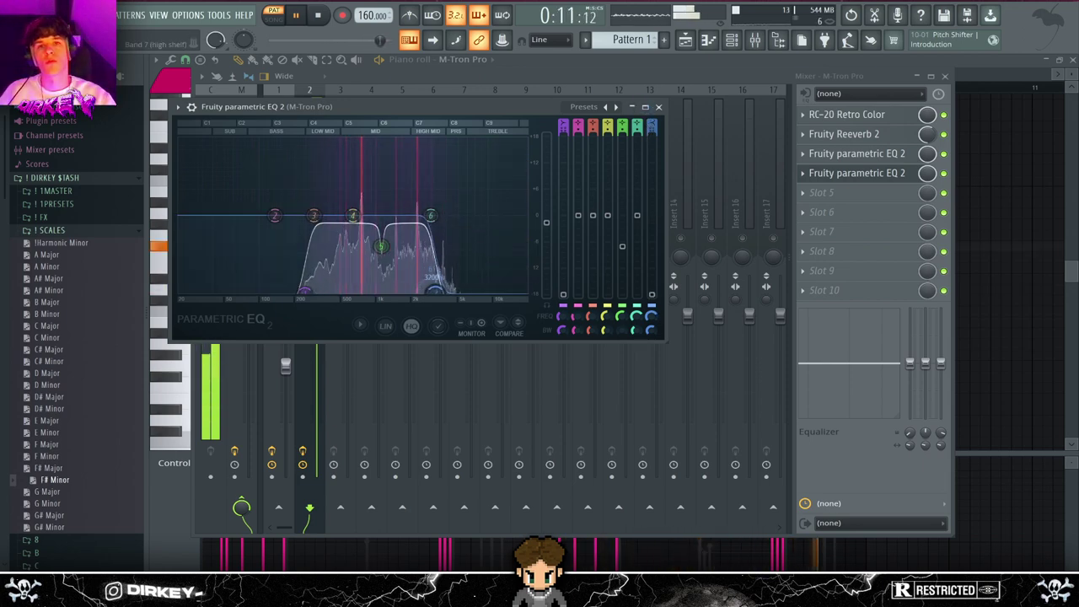
{"action": "key", "text": "Escape"}
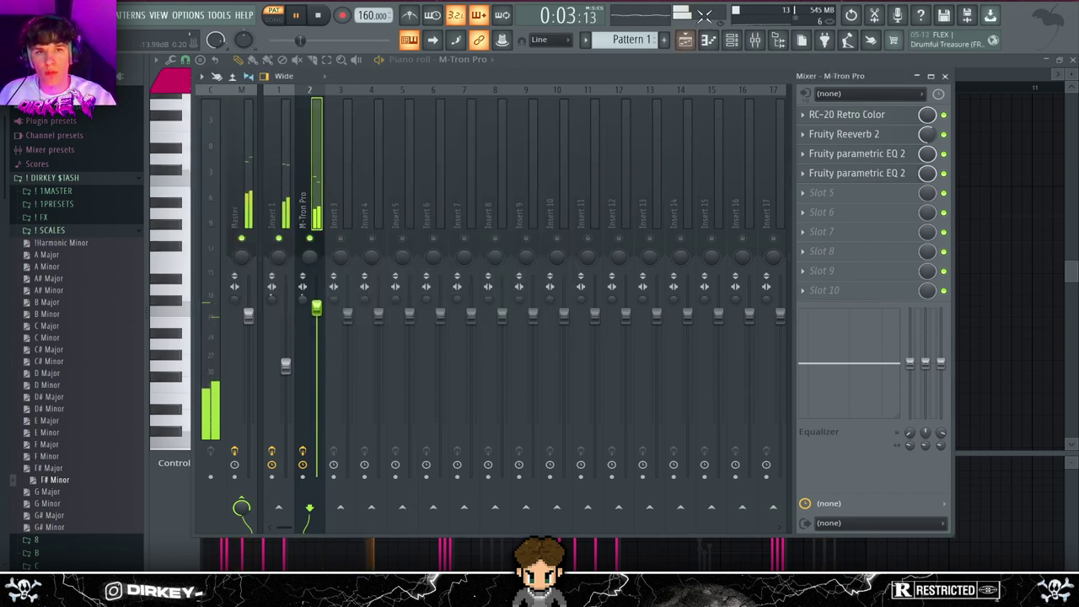
- Add an Xpand!2 channel and load Celeste Soft+ from 017 Mallets into part A
{"action": "key", "text": "F6"}
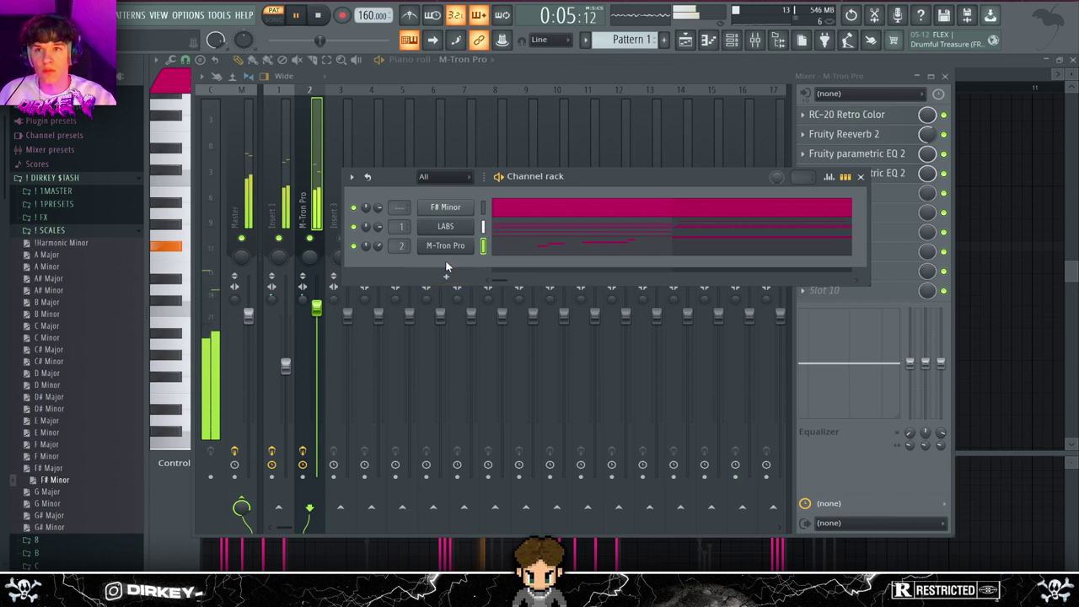
{"action": "left_click", "coordinate": [446, 276]}
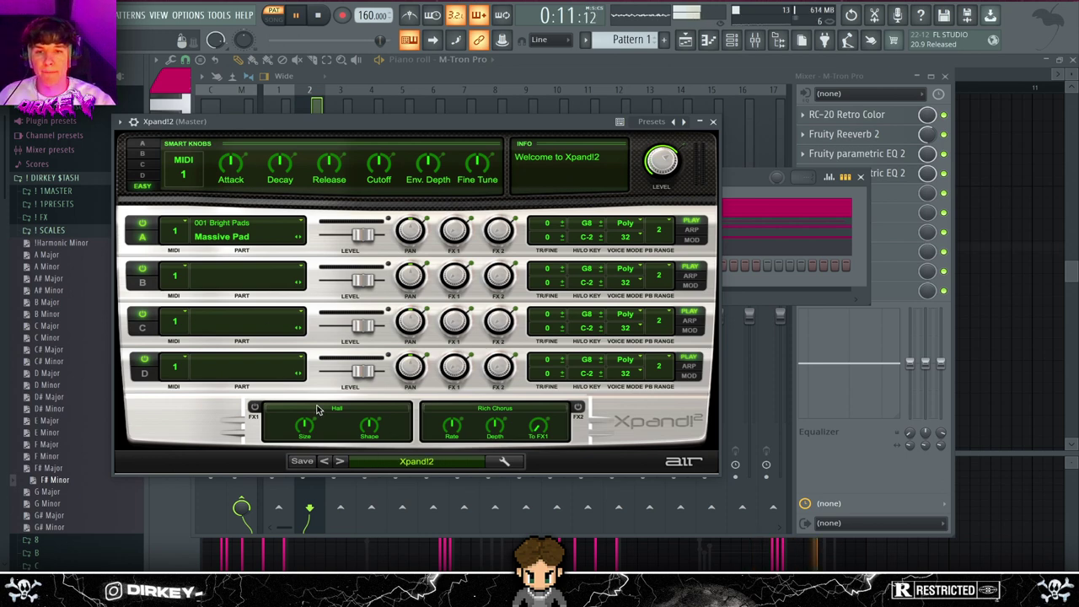
{"action": "left_click", "coordinate": [217, 223]}
{"action": "mouse_move", "coordinate": [226, 361]}
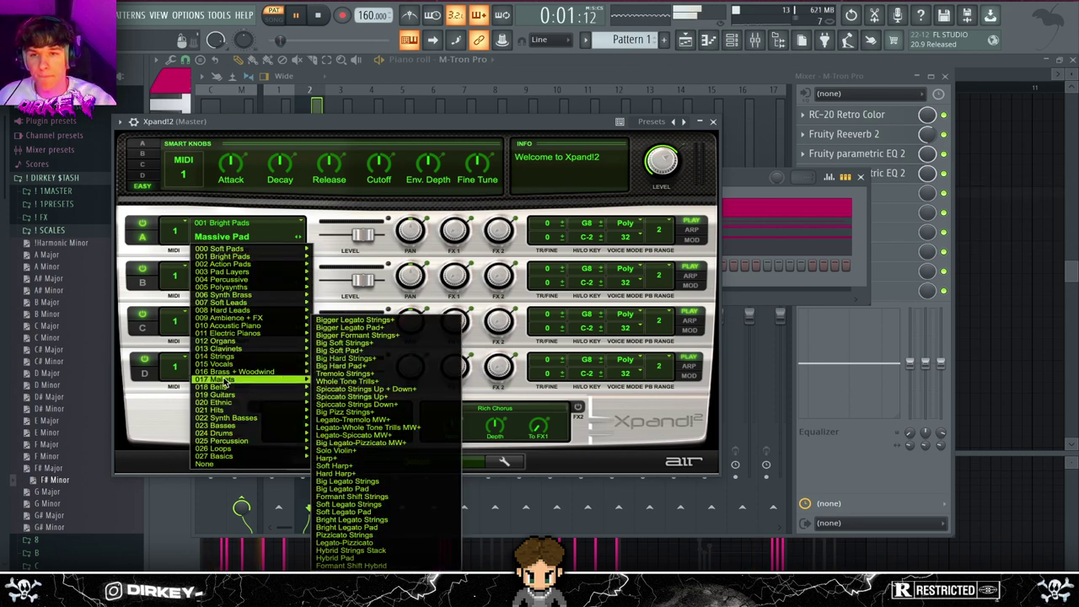
{"action": "mouse_move", "coordinate": [224, 387]}
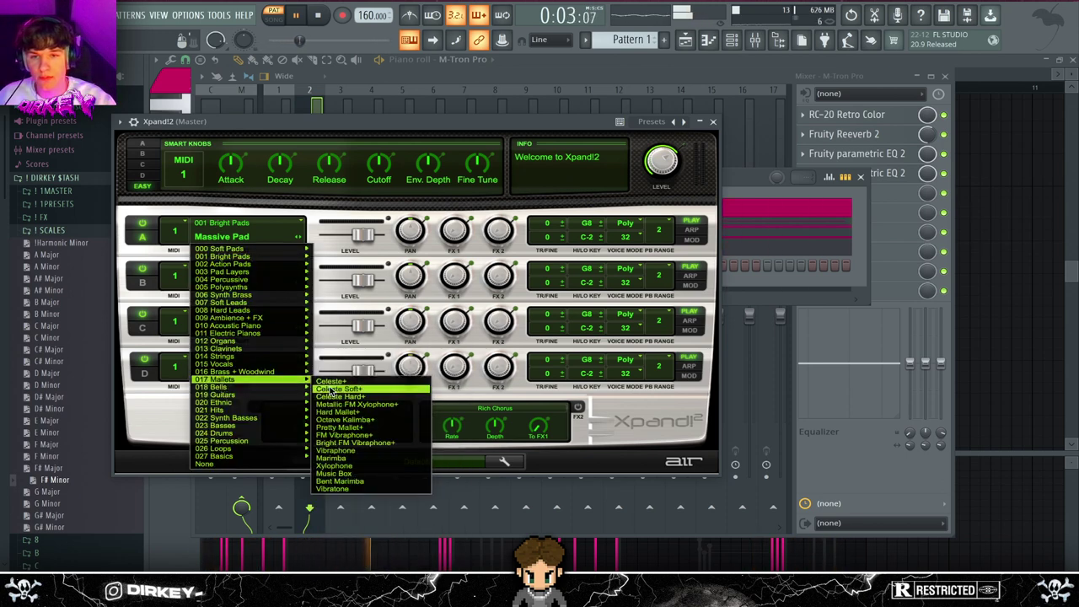
{"action": "left_click", "coordinate": [320, 389]}
{"action": "left_click", "coordinate": [714, 123]}
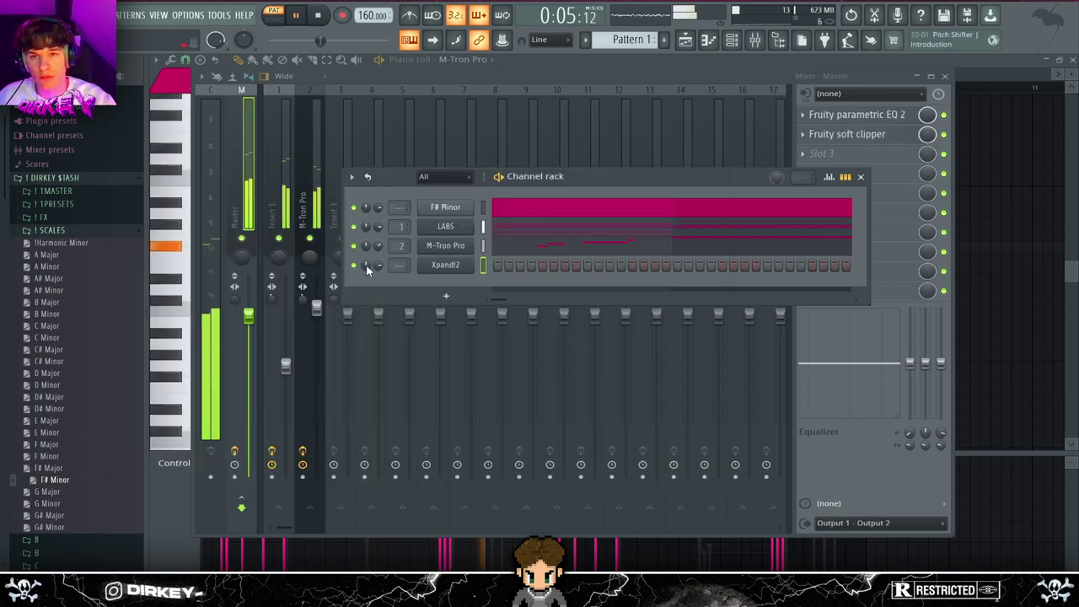
- In the Xpand!2 piano roll, write a first bar of short notes F#6, C#6, D6 and C#6, and play it back
{"action": "right_click", "coordinate": [420, 262]}
{"action": "left_click", "coordinate": [446, 264]}
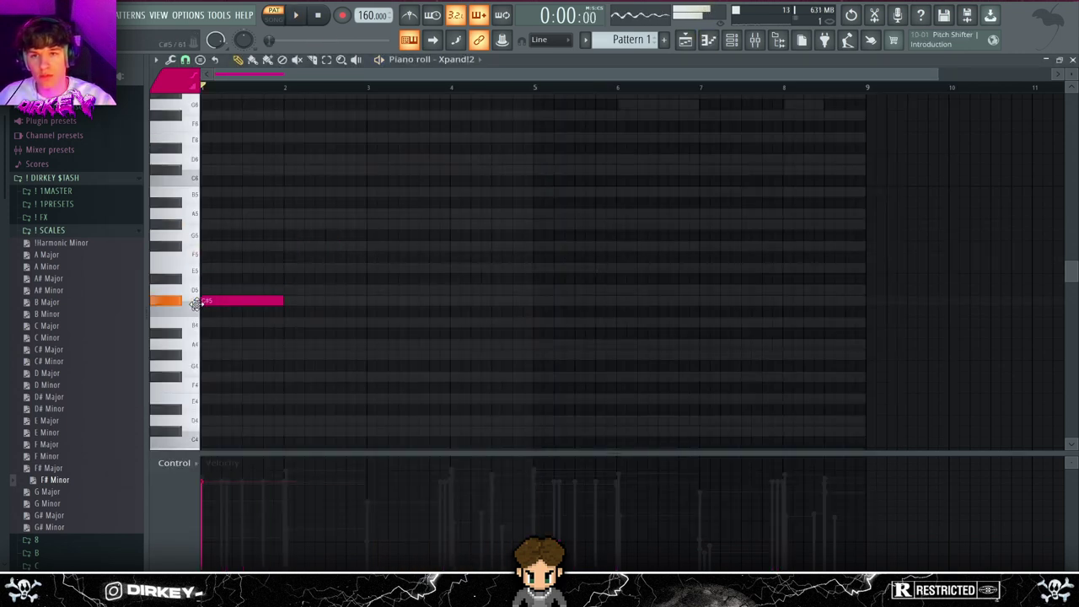
{"action": "left_click_drag", "start_coordinate": [194, 295], "coordinate": [194, 246]}
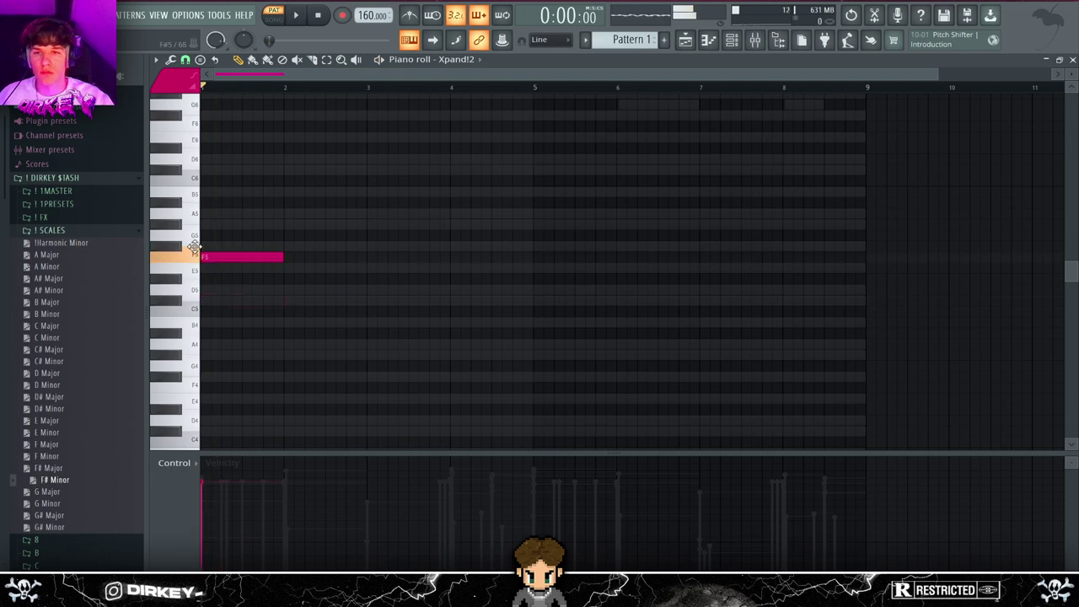
{"action": "key", "text": "ctrl+Up"}
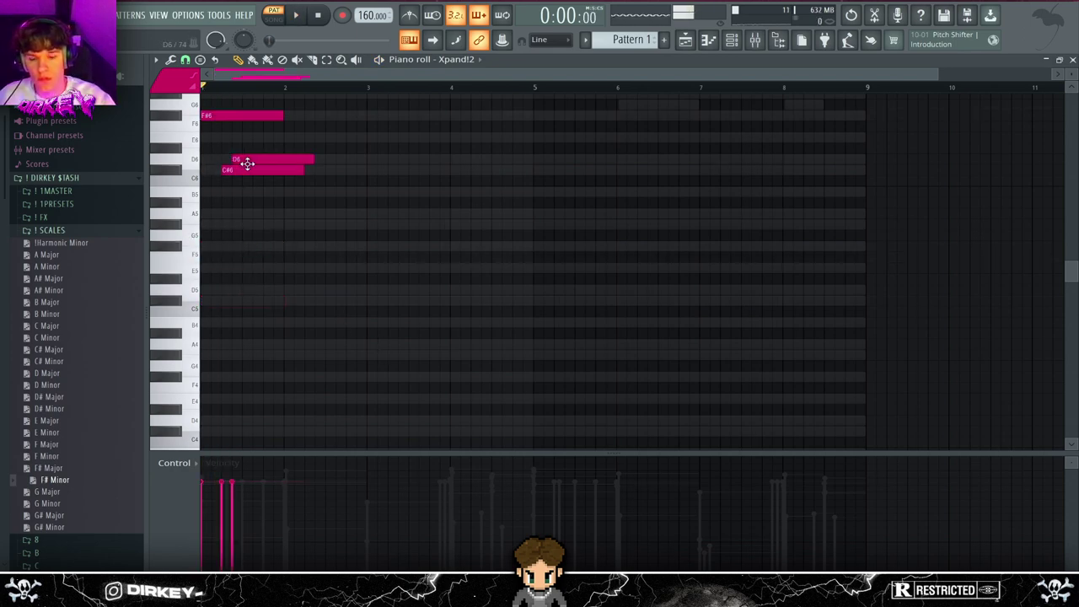
{"action": "key", "text": "space"}
{"action": "left_click", "coordinate": [241, 159]}
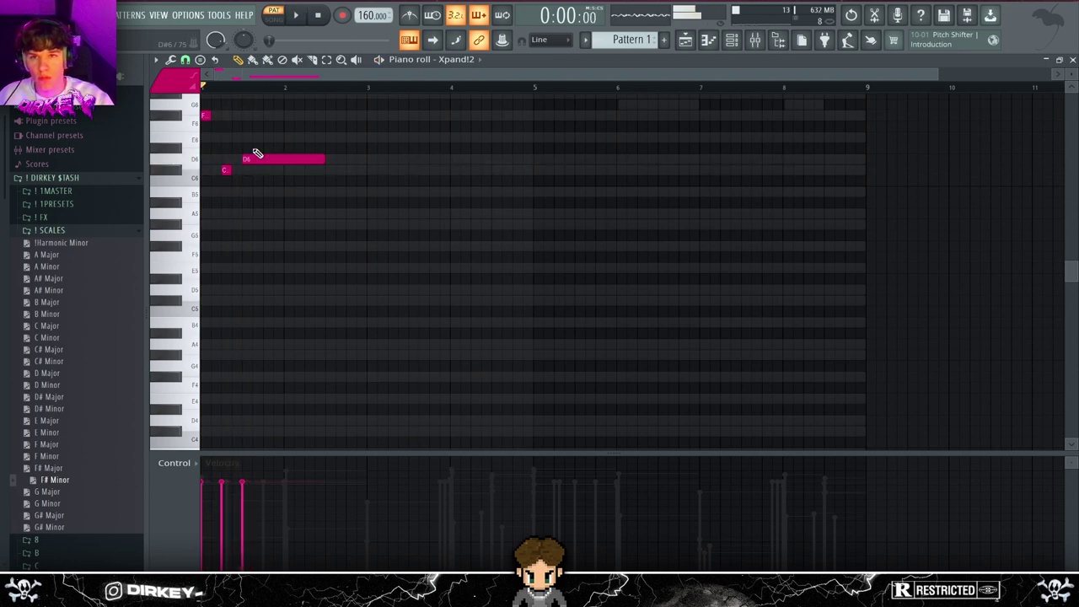
{"action": "right_click", "coordinate": [245, 159]}
{"action": "left_click", "coordinate": [246, 158]}
{"action": "left_click", "coordinate": [266, 169]}
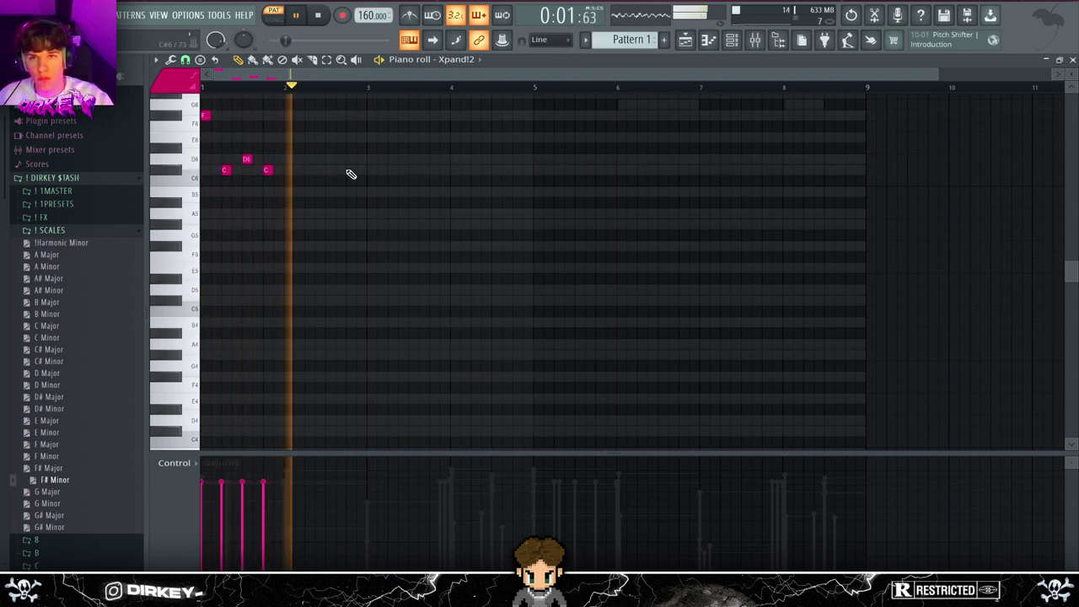
{"action": "key", "text": "space"}
- Add short notes E6, D6 and C#6 in bar 2 and raise the whole two-bar phrase by one octave
{"action": "scroll", "coordinate": [317, 163], "scroll_direction": "up", "scroll_amount": 2}
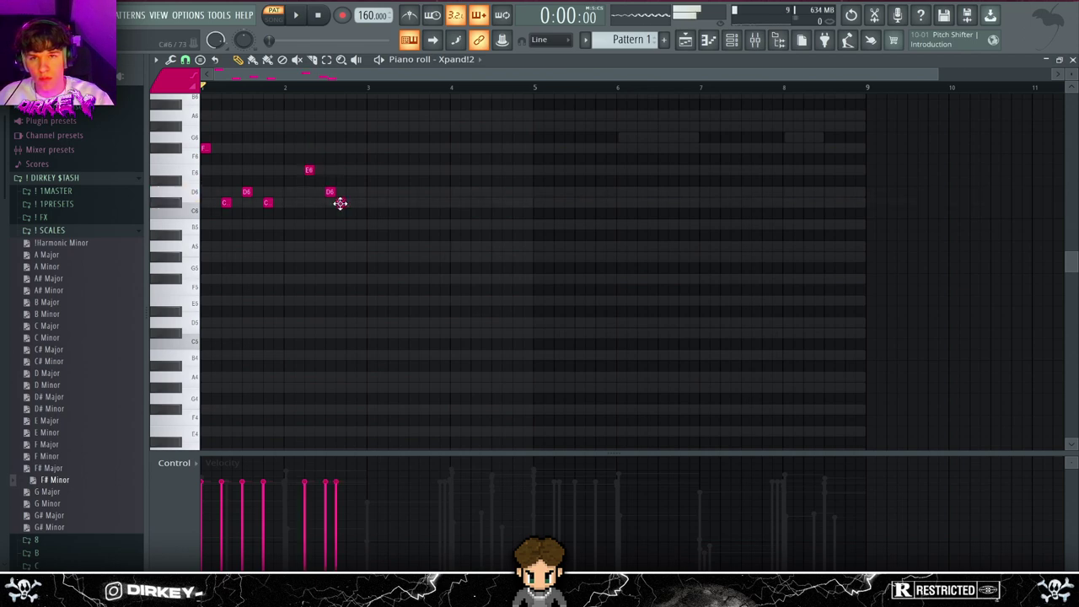
{"action": "key", "text": "space"}
{"action": "scroll", "coordinate": [339, 253], "scroll_direction": "up", "scroll_amount": 15}
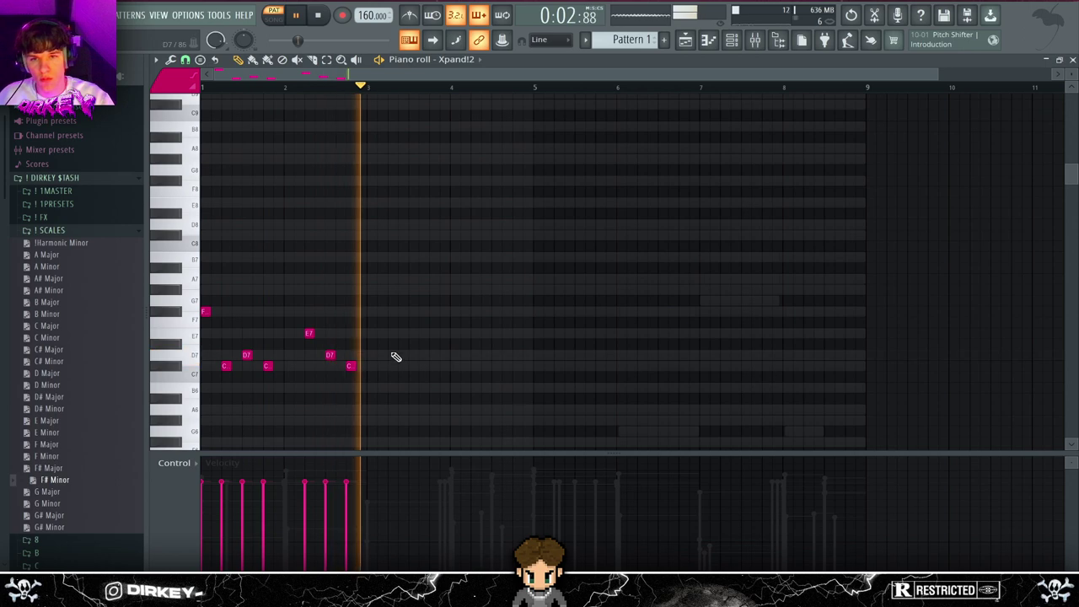
{"action": "key", "text": "space"}
- Duplicate the two-bar phrase into bars 3 and 4 and change its ending to A7, D8 and C#8
{"action": "key", "text": "ctrl+b"}
{"action": "key", "text": "space"}
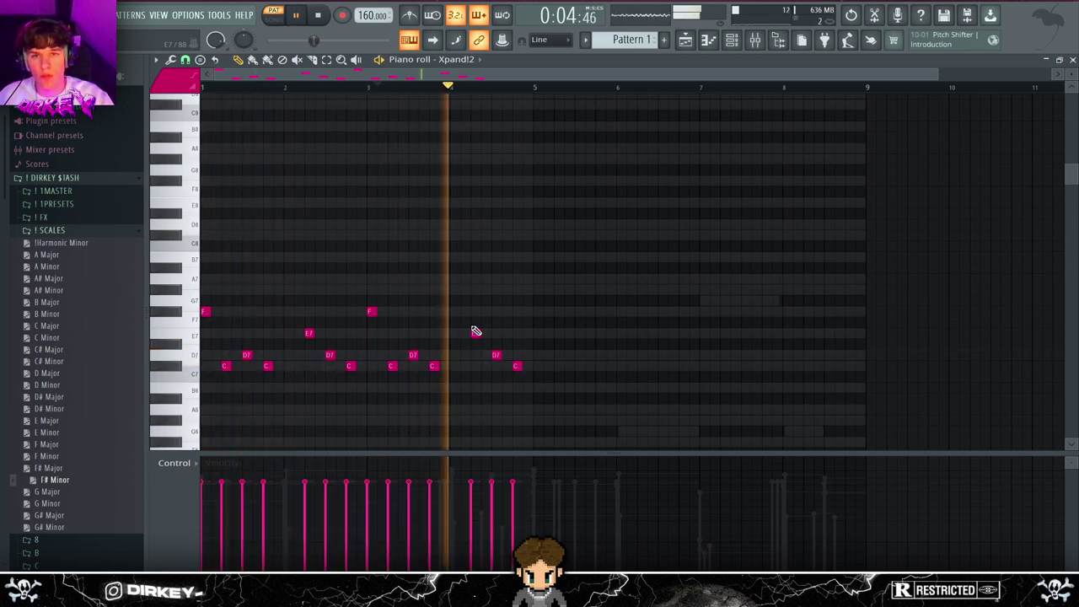
{"action": "key", "text": "space"}
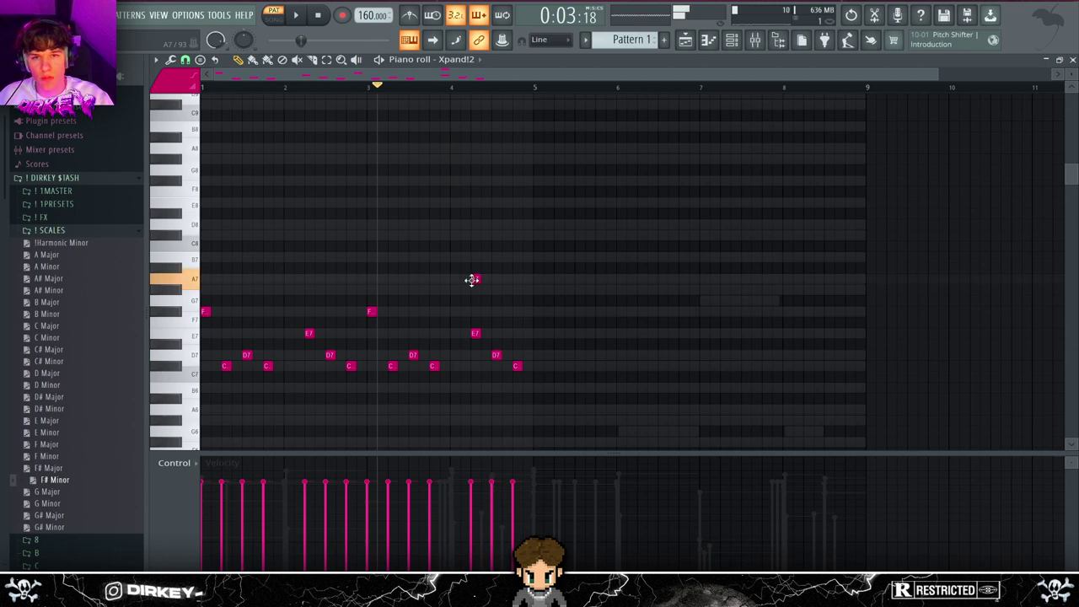
{"action": "right_click", "coordinate": [474, 337]}
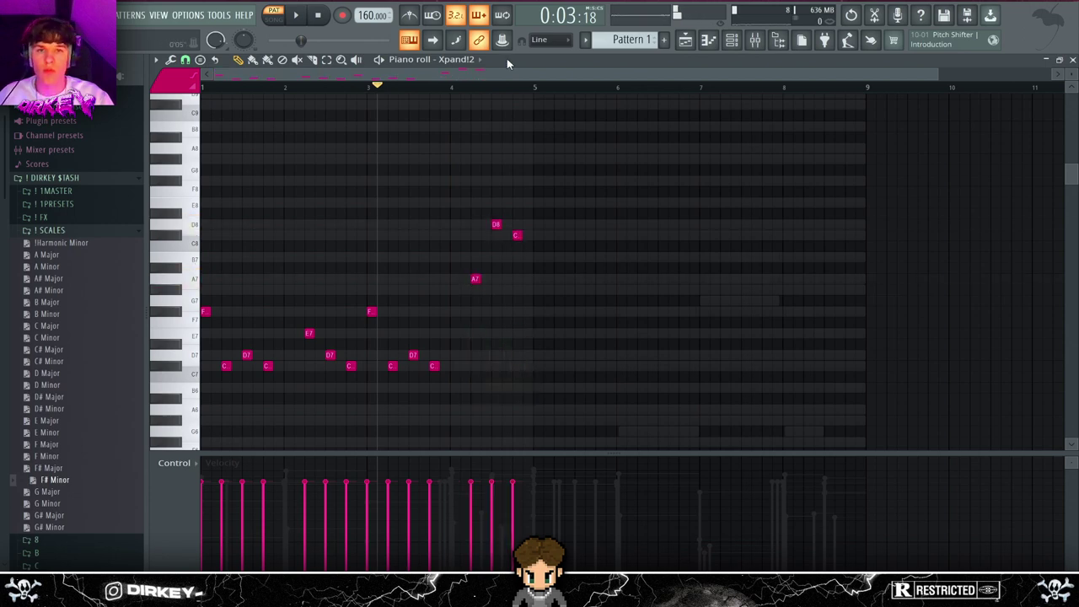
- Duplicate the four-bar phrase into bars 5 to 8 and transpose the copy up five semitones and down one octave
{"action": "key", "text": "ctrl+b"}
{"action": "key", "text": "Up"}
{"action": "key", "text": "Up"}
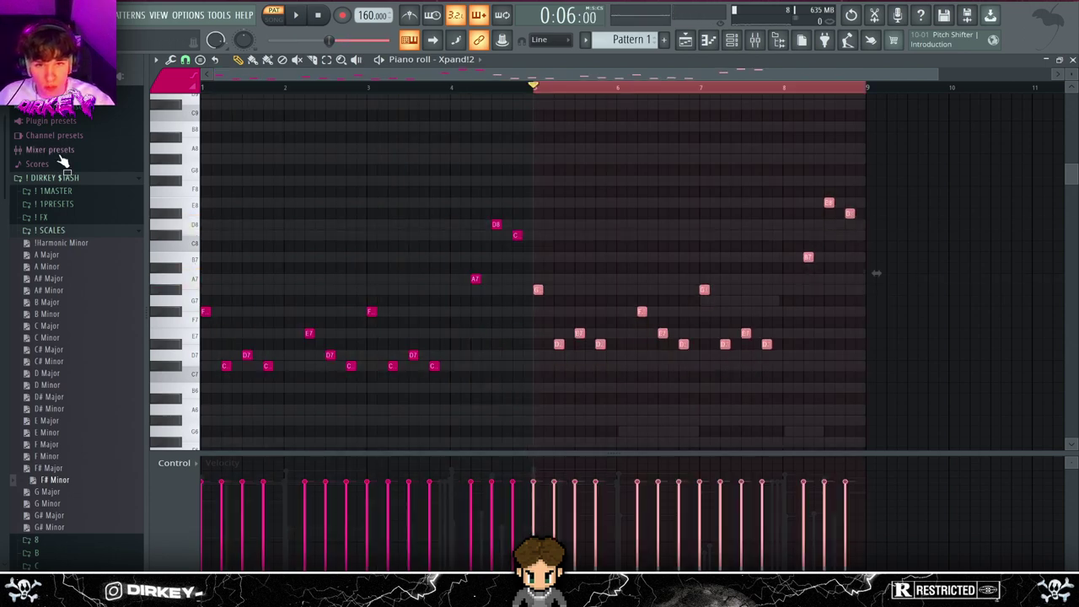
{"action": "key", "text": "Up"}
{"action": "key", "text": "Up"}
{"action": "key", "text": "Up"}
{"action": "key", "text": "ctrl+Down"}
{"action": "key", "text": "space"}
{"action": "key", "text": "ctrl+d"}
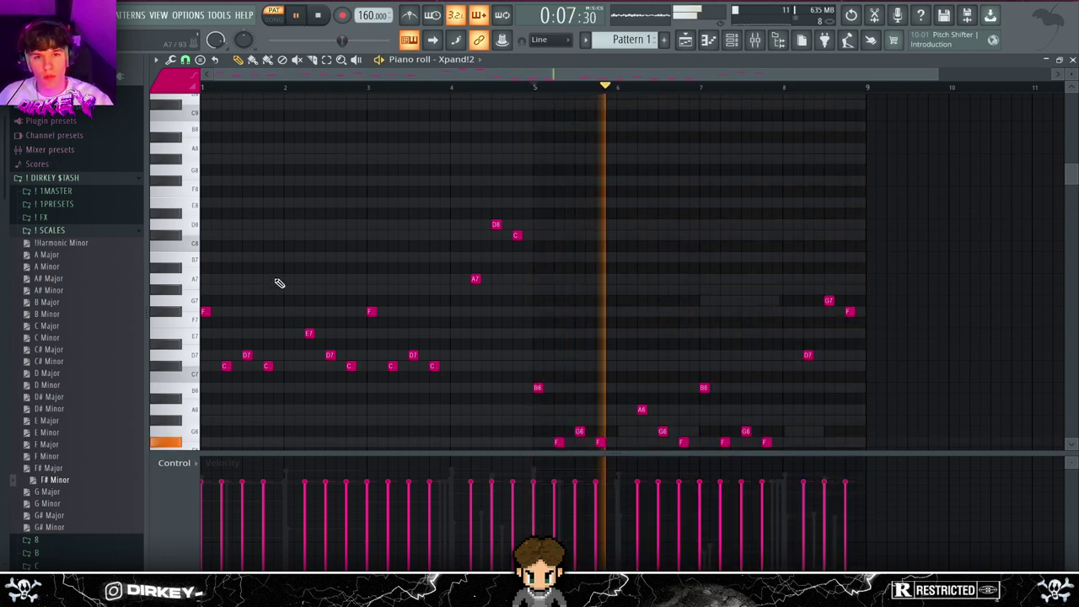
- Select the notes in bars 5 to 8 and raise them by one octave
{"action": "left_click_drag", "start_coordinate": [908, 262], "coordinate": [543, 494]}
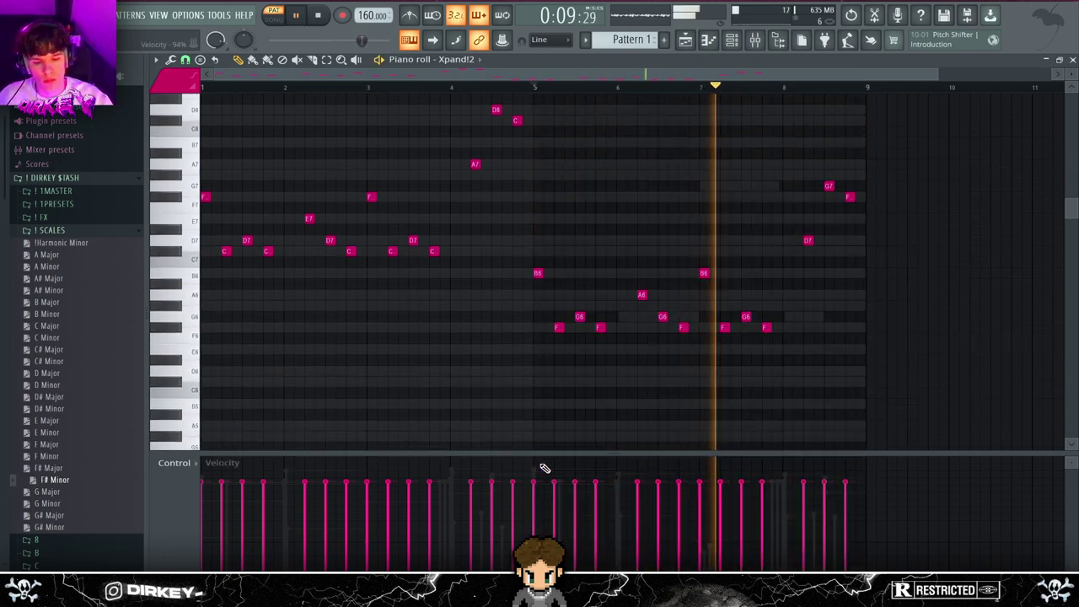
{"action": "left_click_drag", "start_coordinate": [906, 168], "coordinate": [517, 353]}
{"action": "key", "text": "ctrl+Up"}
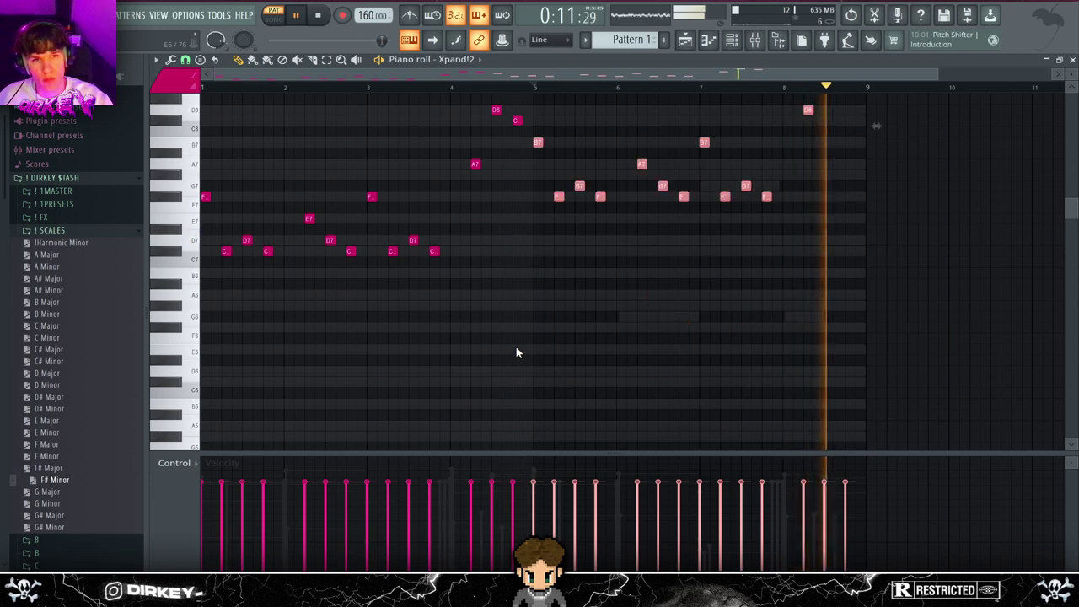
- Select all Xpand!2 notes and slightly randomize their velocities with bipolar variation
{"action": "key", "text": "ctrl+a"}
{"action": "key", "text": "alt+r"}
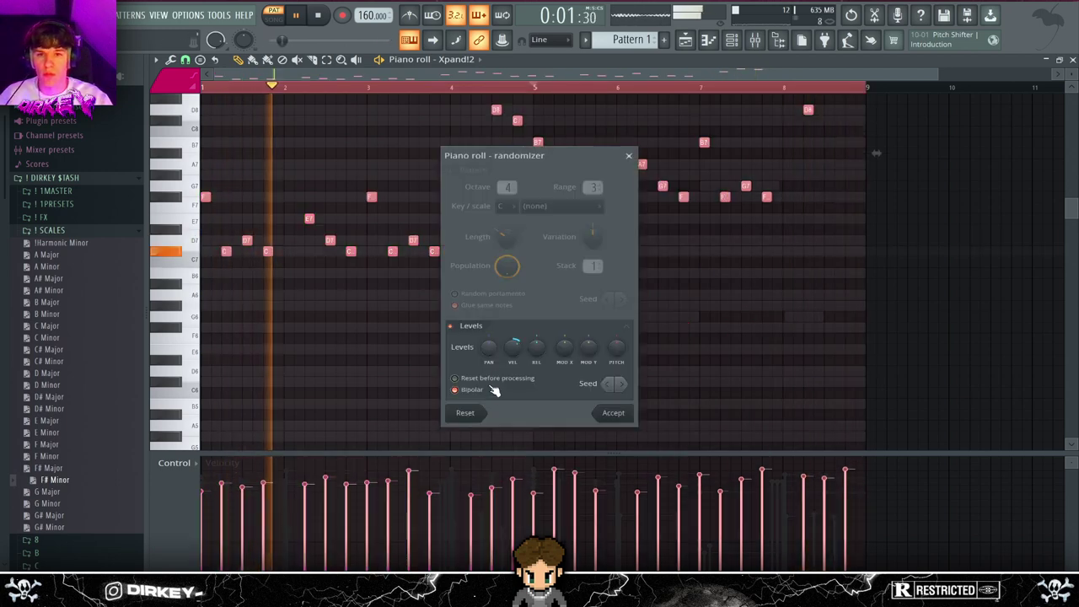
{"action": "left_click", "coordinate": [613, 412]}
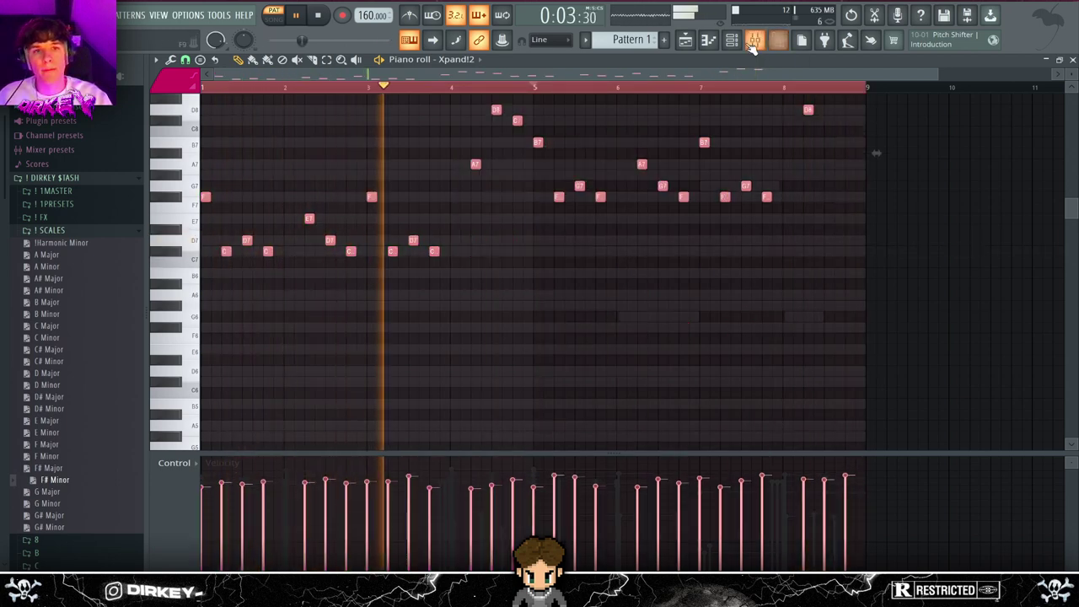
- On the Xpand!2 mixer track, load Fruity Chorus and Fruity Parametric EQ 2, making narrow mid cuts with bands 4 to 6
{"action": "key", "text": "F9"}
{"action": "left_click_drag", "start_coordinate": [354, 217], "coordinate": [405, 244]}
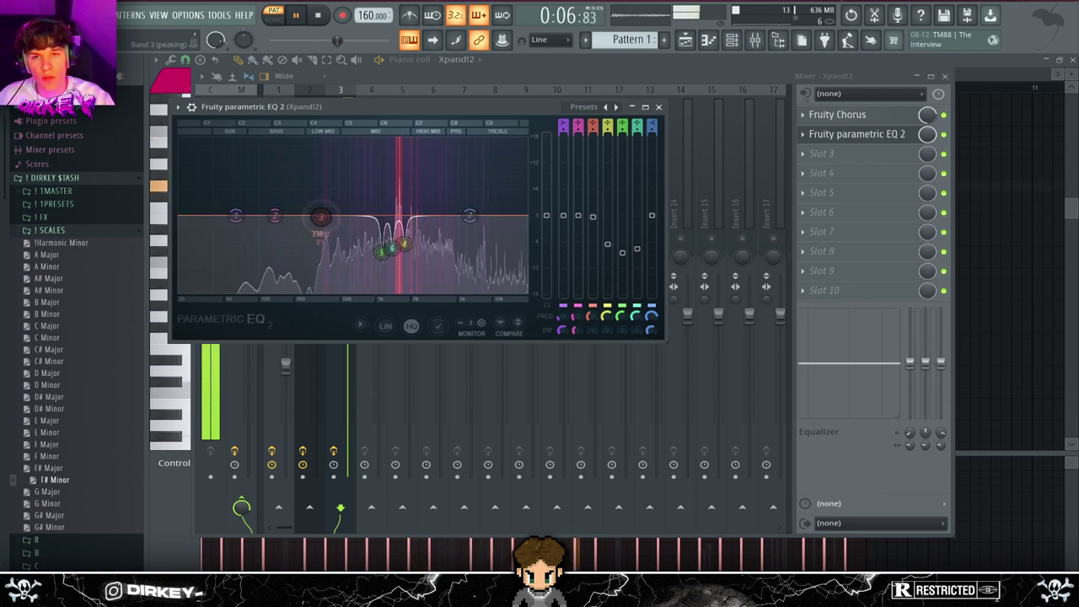
- Add another Fruity Parametric EQ 2 in slot 3, boosting low mids with band 3, cutting with bands 5 and 6, and removing lows with band 1
{"action": "left_click", "coordinate": [807, 156]}
{"action": "left_click", "coordinate": [808, 154]}
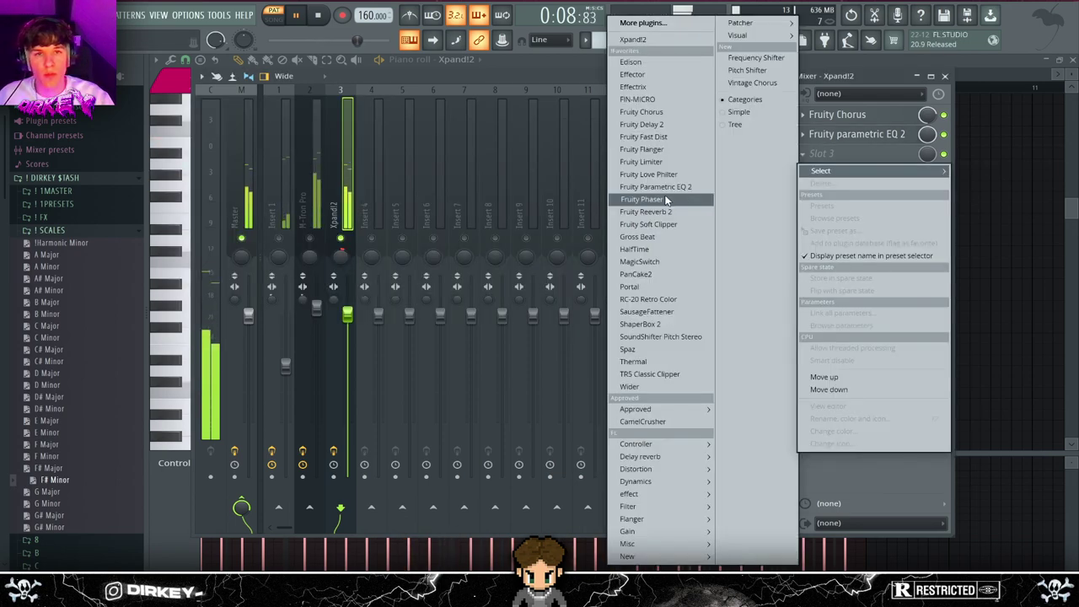
{"action": "left_click", "coordinate": [661, 186]}
{"action": "left_click_drag", "start_coordinate": [416, 232], "coordinate": [424, 254]}
{"action": "left_click_drag", "start_coordinate": [331, 232], "coordinate": [346, 207]}
{"action": "left_click_drag", "start_coordinate": [449, 232], "coordinate": [447, 262]}
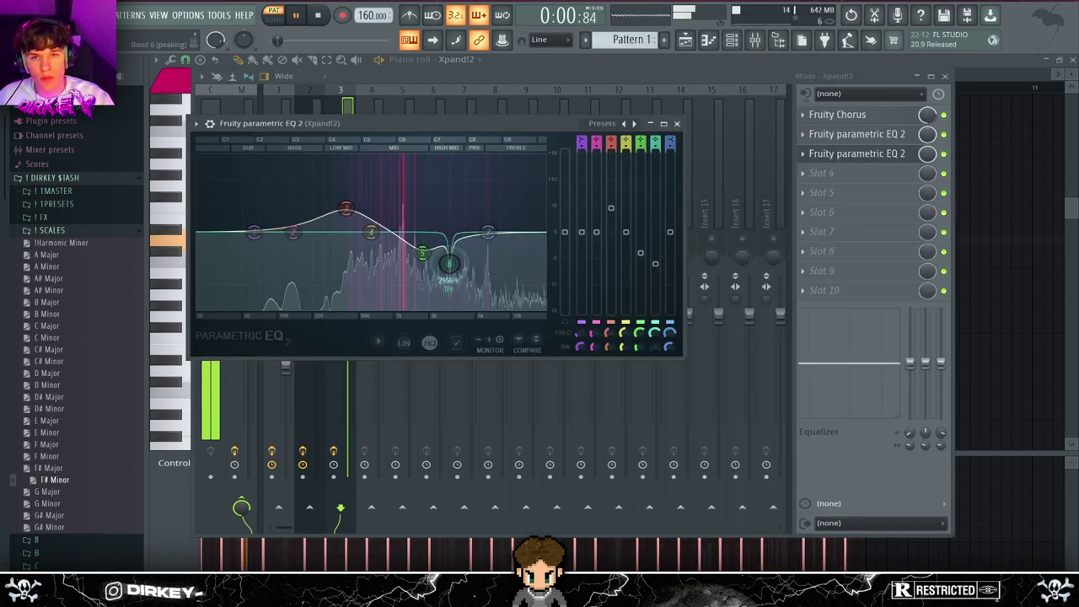
{"action": "left_click_drag", "start_coordinate": [253, 234], "coordinate": [310, 307]}
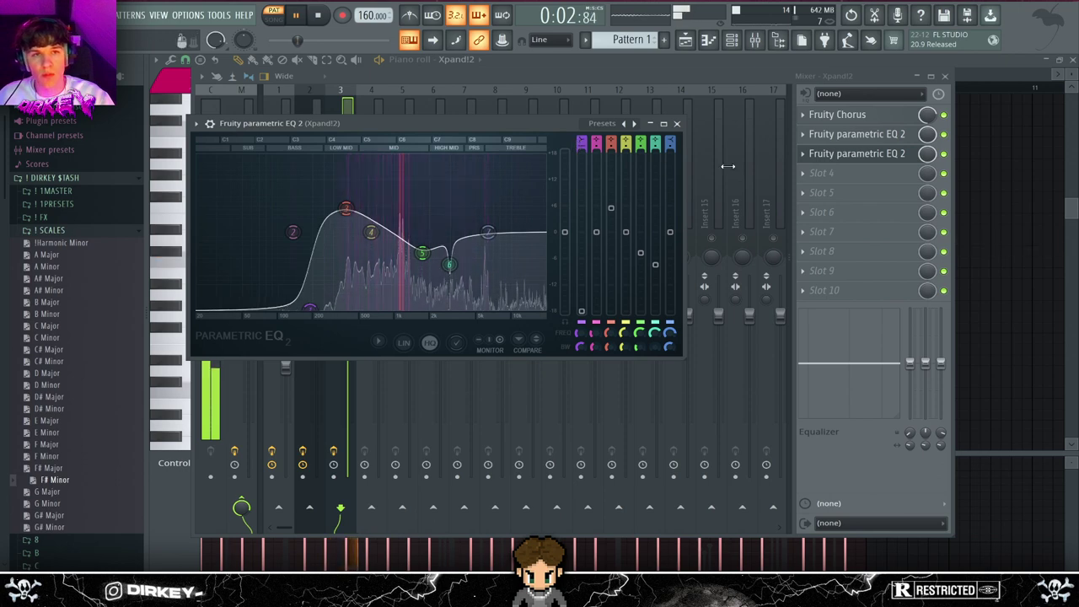
- Load Fruity Reeverb 2 into slot 4 of the Xpand!2 track and close its window
{"action": "left_click", "coordinate": [822, 172]}
{"action": "left_click", "coordinate": [649, 261]}
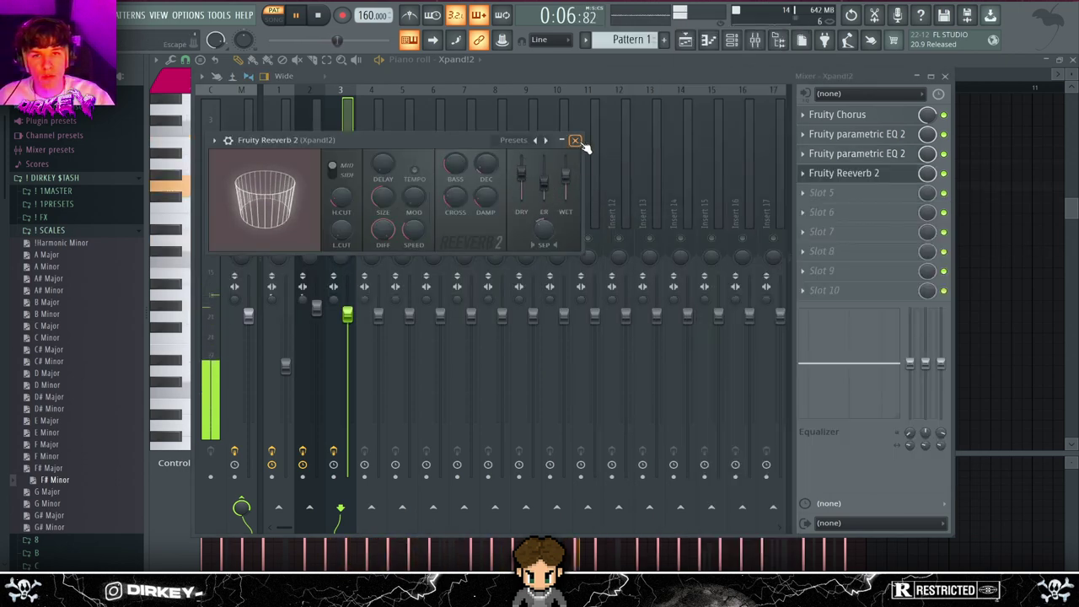
{"action": "left_click", "coordinate": [575, 139]}
- Raise the Attack smart knob of the Xpand!2 instrument to about +17 % and slightly raise the Xpand!2 mixer fader
{"action": "key", "text": "F6"}
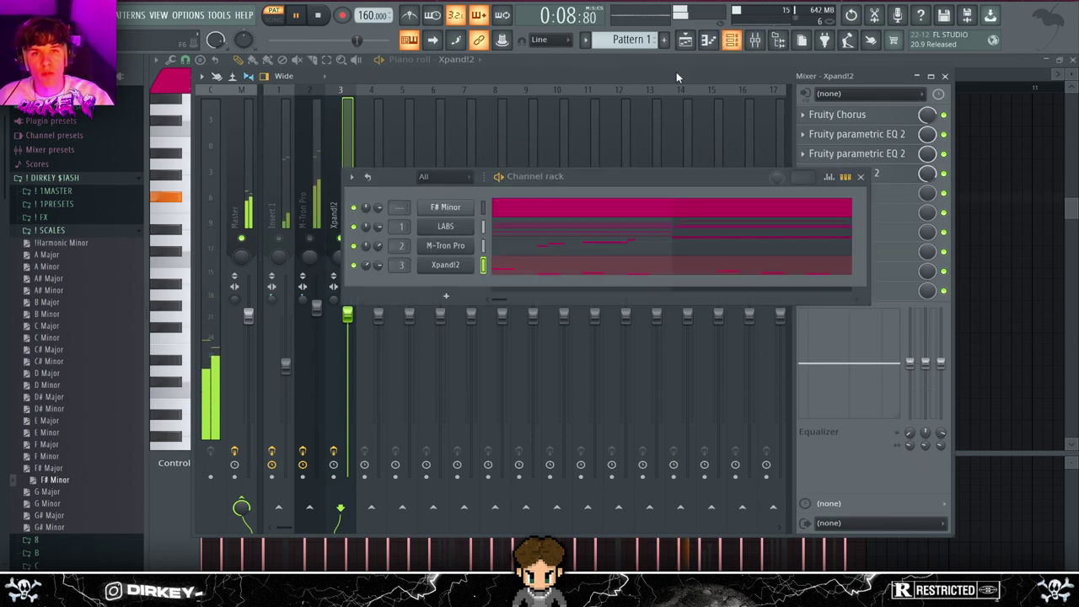
{"action": "left_click", "coordinate": [458, 267]}
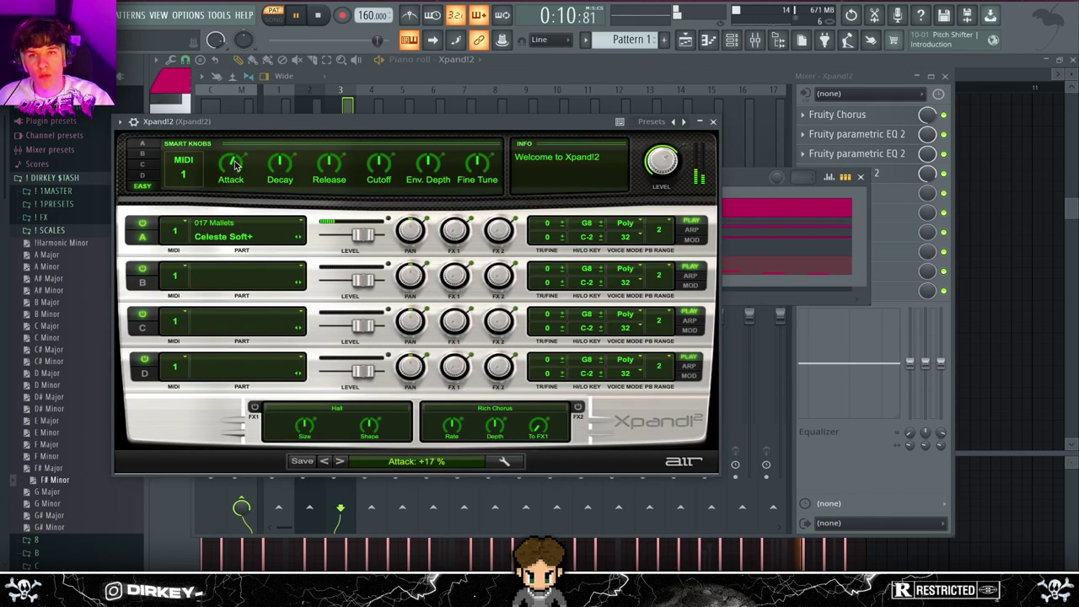
{"action": "key", "text": "Escape"}
{"action": "left_click", "coordinate": [573, 228]}
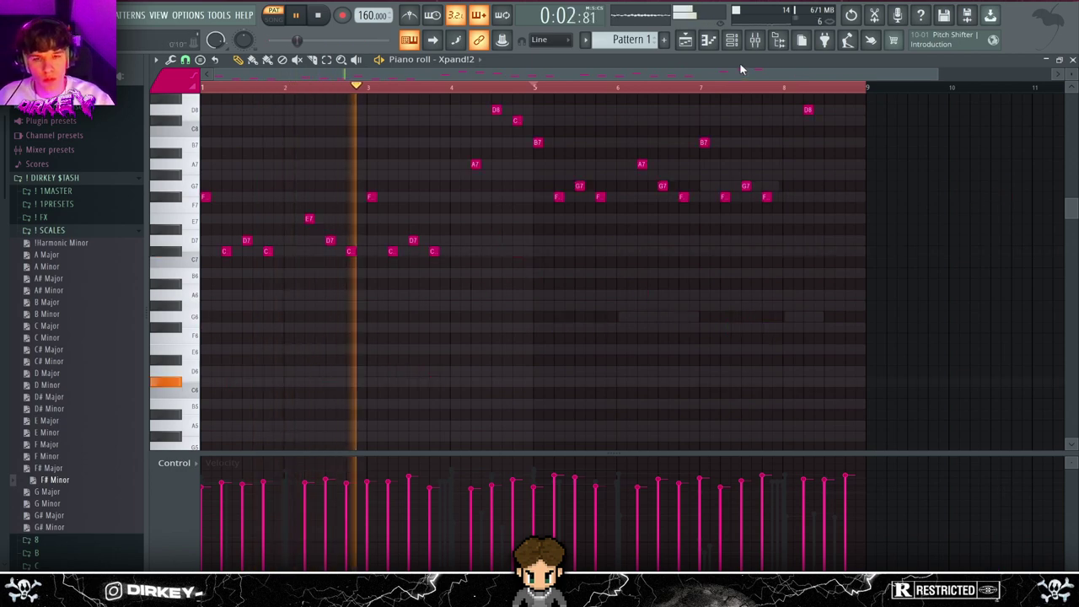
{"action": "left_click", "coordinate": [755, 41]}
{"action": "left_click", "coordinate": [347, 314]}
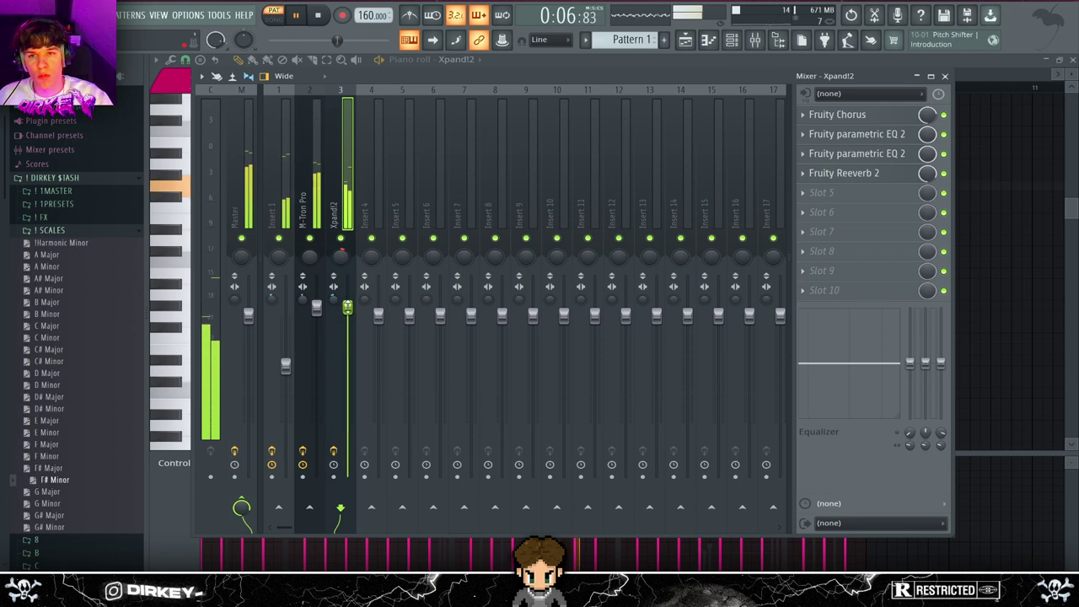
- Add ShaperBox 2 with a default Pan shaper to the Xpand!2 track and move it to the first effect slot
{"action": "left_click", "coordinate": [826, 193]}
{"action": "left_click", "coordinate": [658, 323]}
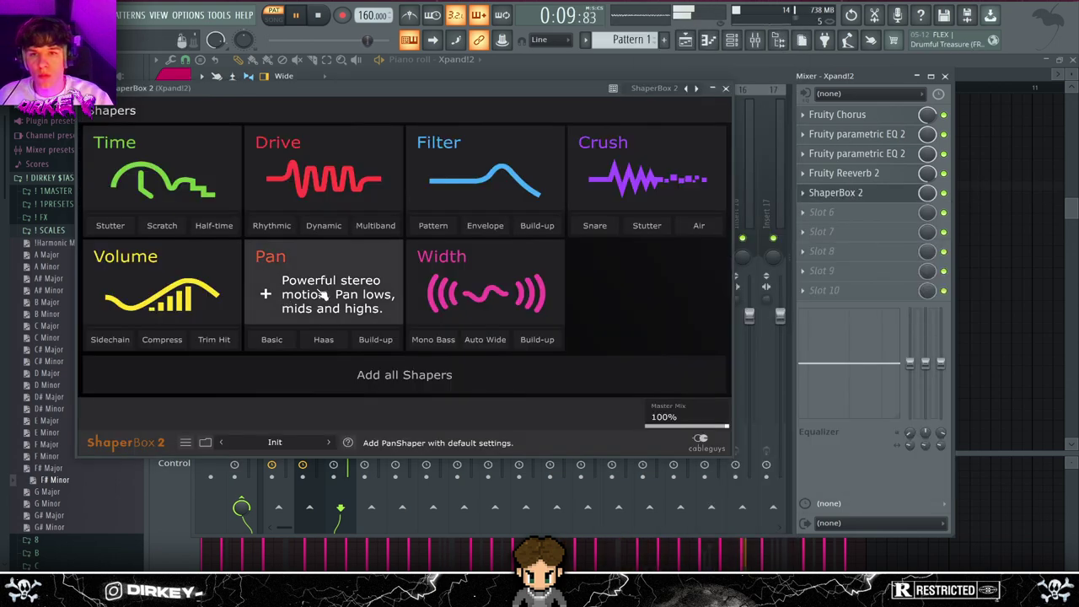
{"action": "left_click", "coordinate": [268, 291]}
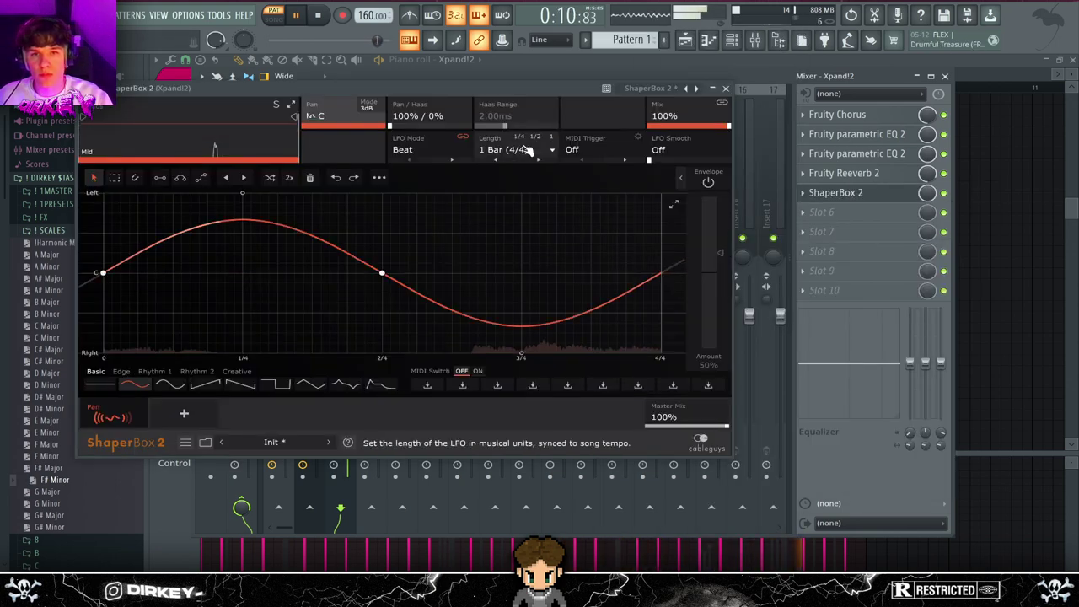
{"action": "left_click", "coordinate": [835, 193]}
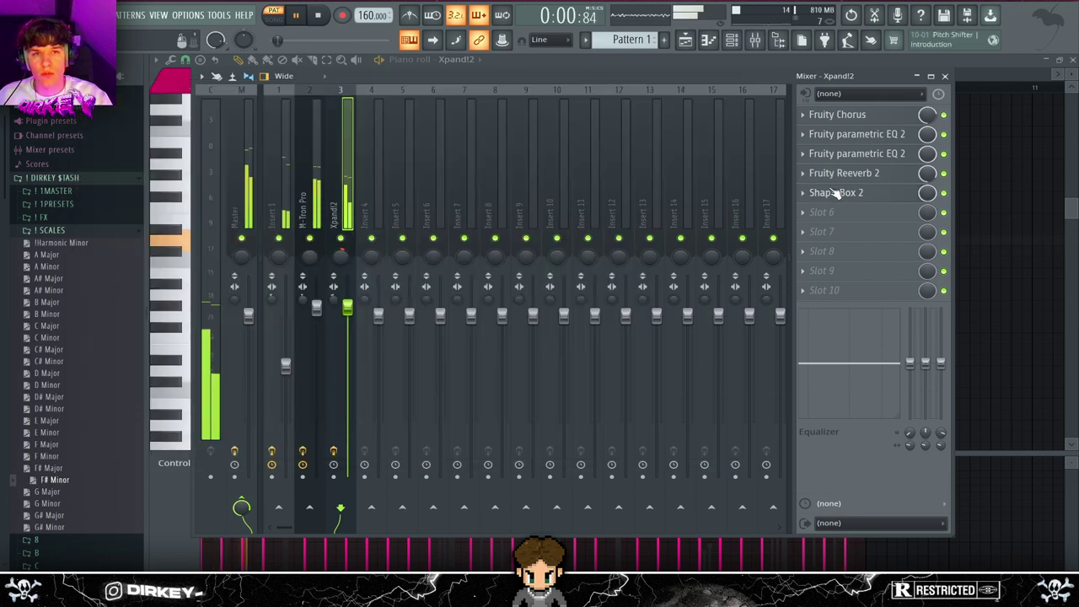
- Load Fruity Parametric EQ 2 into slot 6 of the Xpand!2 track, cutting with bands 5 and 7, boosting band 3 and removing lows with band 1
{"action": "left_click", "coordinate": [824, 218]}
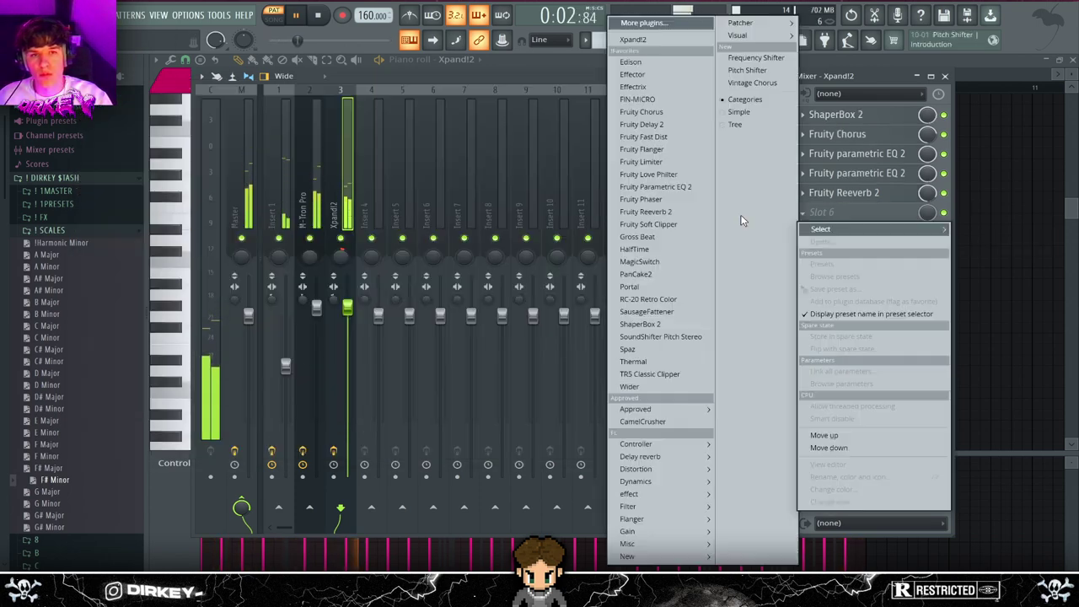
{"action": "left_click", "coordinate": [650, 185]}
{"action": "left_click_drag", "start_coordinate": [493, 282], "coordinate": [492, 305]}
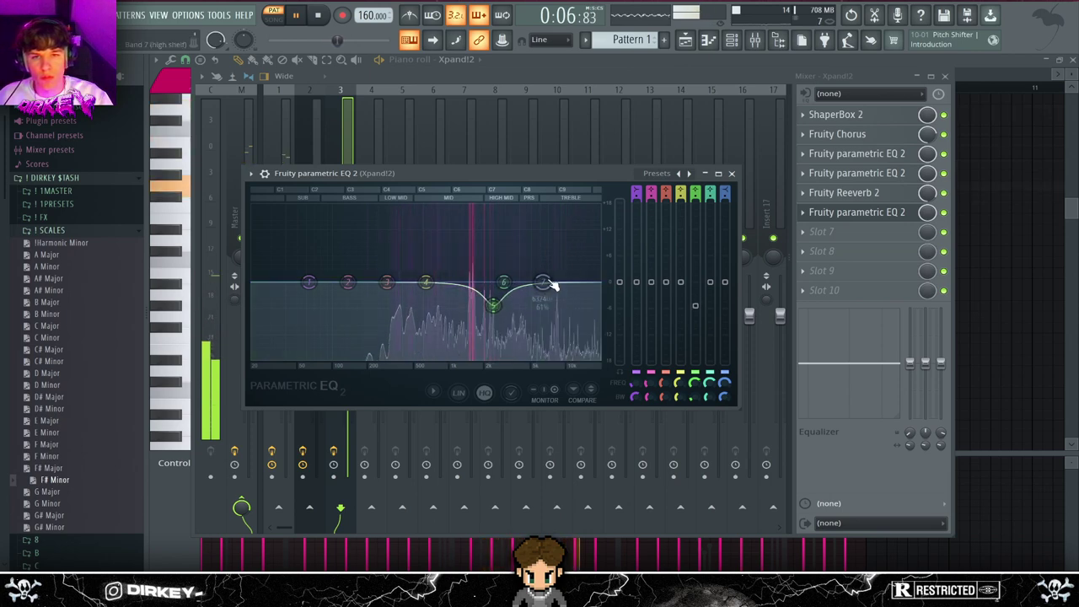
{"action": "left_click_drag", "start_coordinate": [544, 282], "coordinate": [596, 299]}
{"action": "left_click_drag", "start_coordinate": [386, 281], "coordinate": [400, 268]}
{"action": "left_click_drag", "start_coordinate": [309, 281], "coordinate": [363, 359]}
{"action": "left_click", "coordinate": [319, 332]}
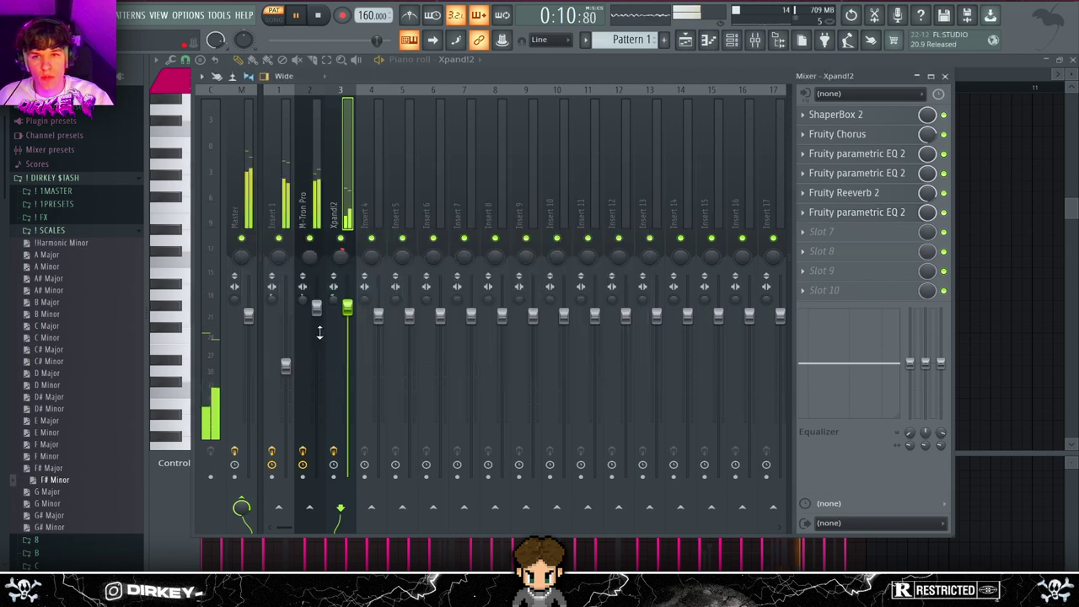
- Add the Bass 6 sample from the B folder as a channel, with one-bar F5 notes at bars 1 and 3 and A#4 at bars 5 and 7
{"action": "left_click", "coordinate": [732, 39]}
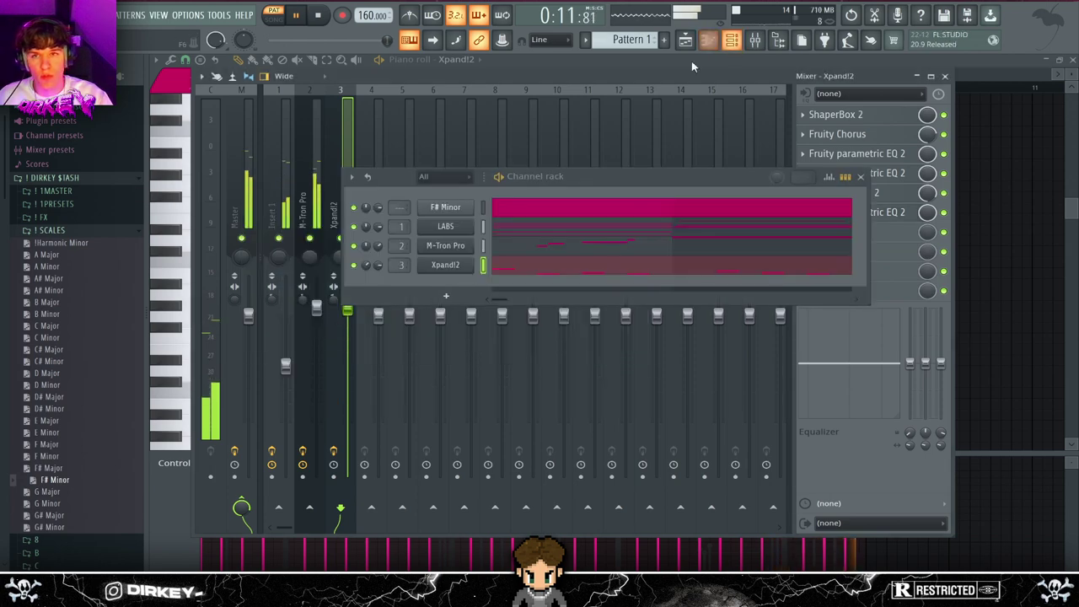
{"action": "left_click", "coordinate": [76, 230]}
{"action": "left_click", "coordinate": [51, 256]}
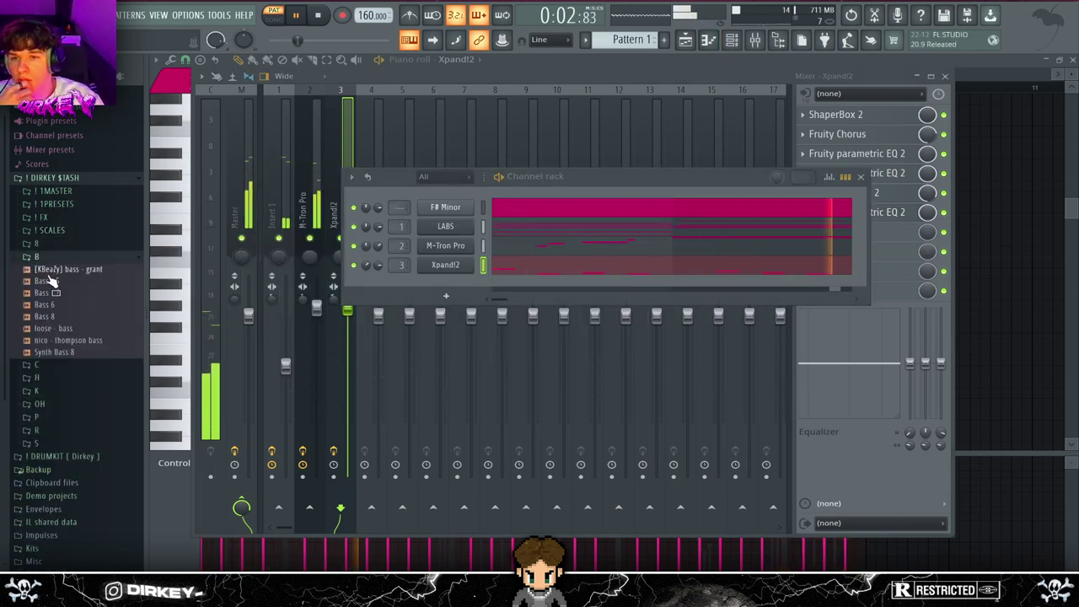
{"action": "left_click", "coordinate": [52, 304]}
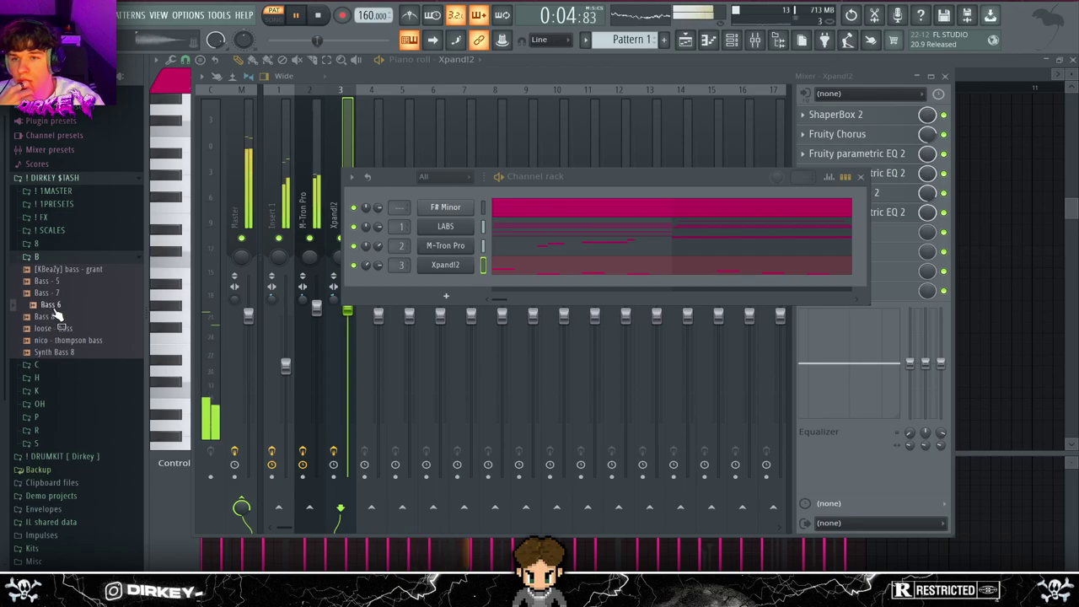
{"action": "left_click_drag", "start_coordinate": [477, 276], "coordinate": [458, 284]}
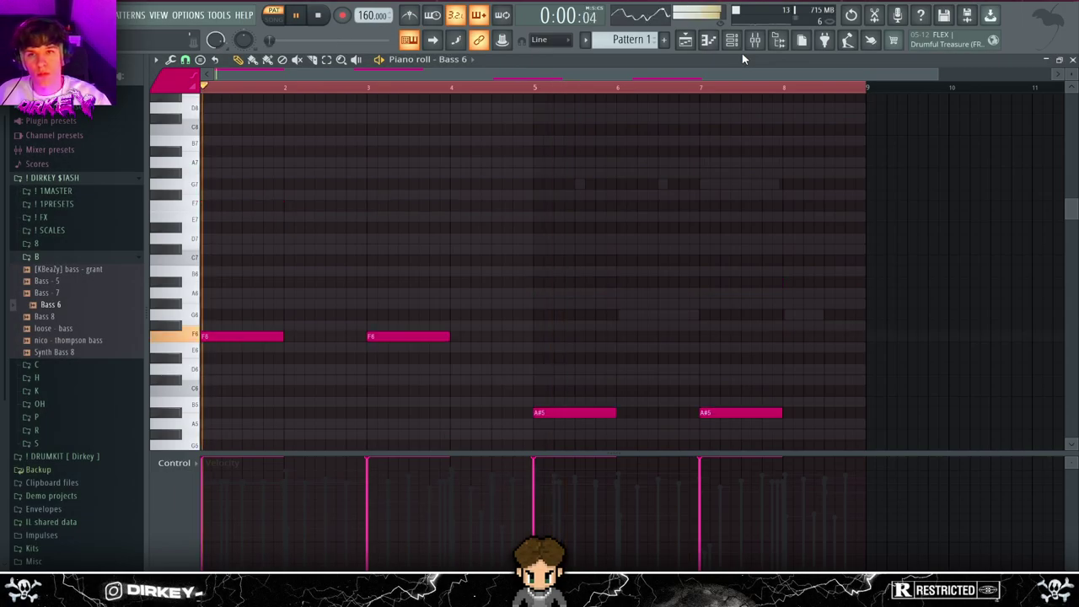
{"action": "scroll", "coordinate": [700, 265], "scroll_direction": "down", "scroll_amount": 8}
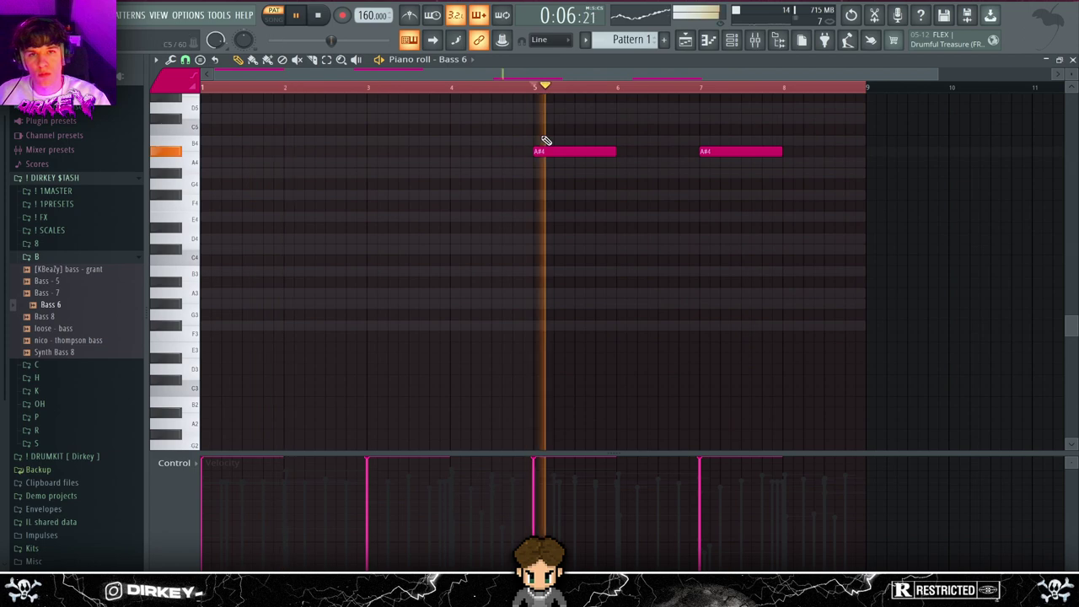
{"action": "scroll", "coordinate": [582, 217], "scroll_direction": "up", "scroll_amount": 5}
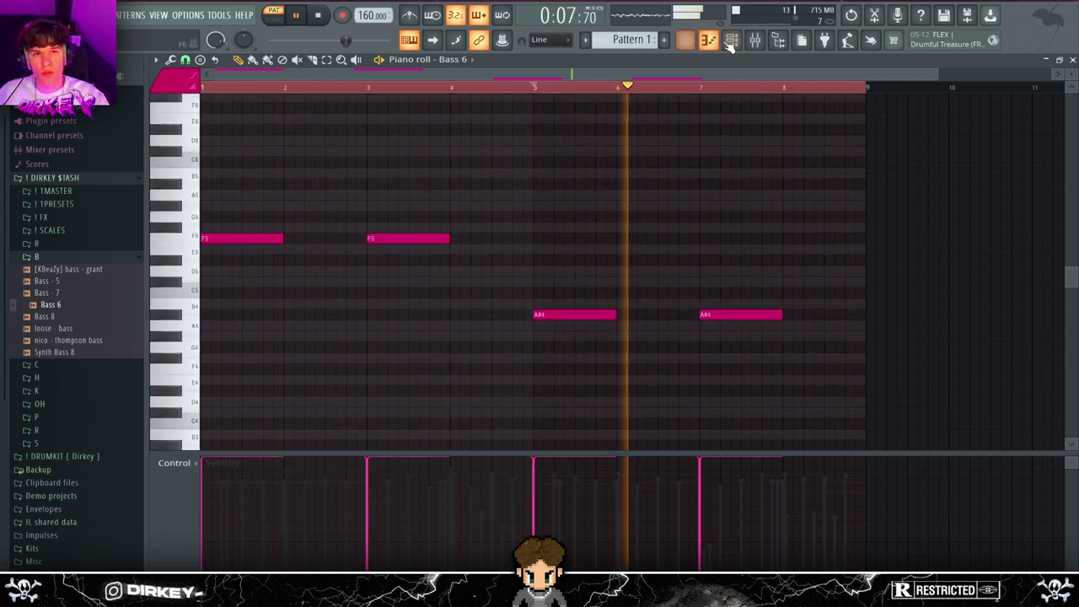
- Isolate Bass 6 on mixer track 4, merging its stereo signal and lowering its fader
{"action": "key", "text": "F6"}
{"action": "key", "text": "F9"}
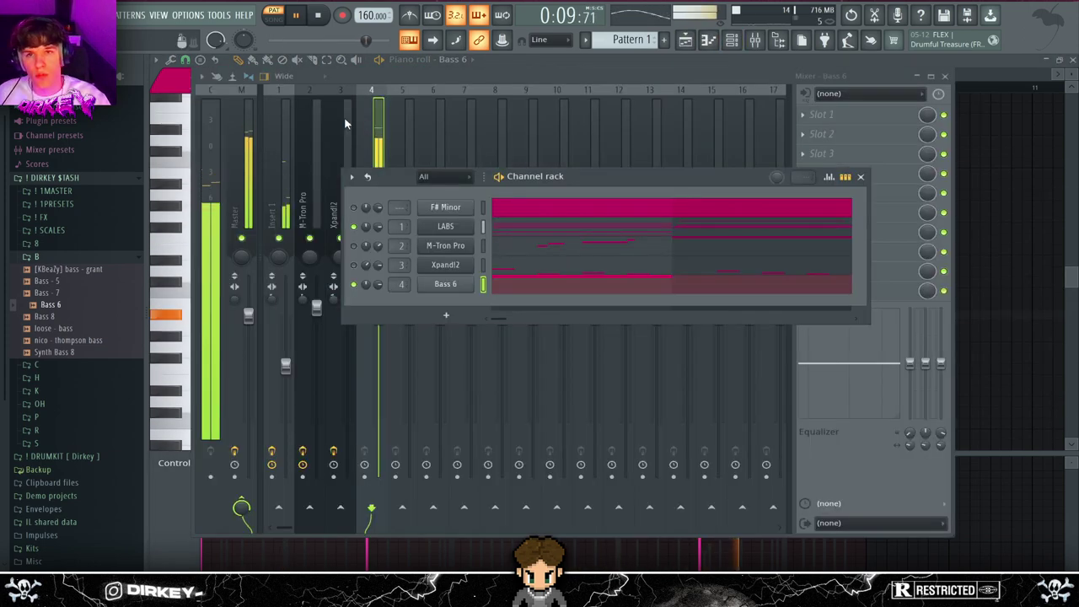
{"action": "key", "text": "F6"}
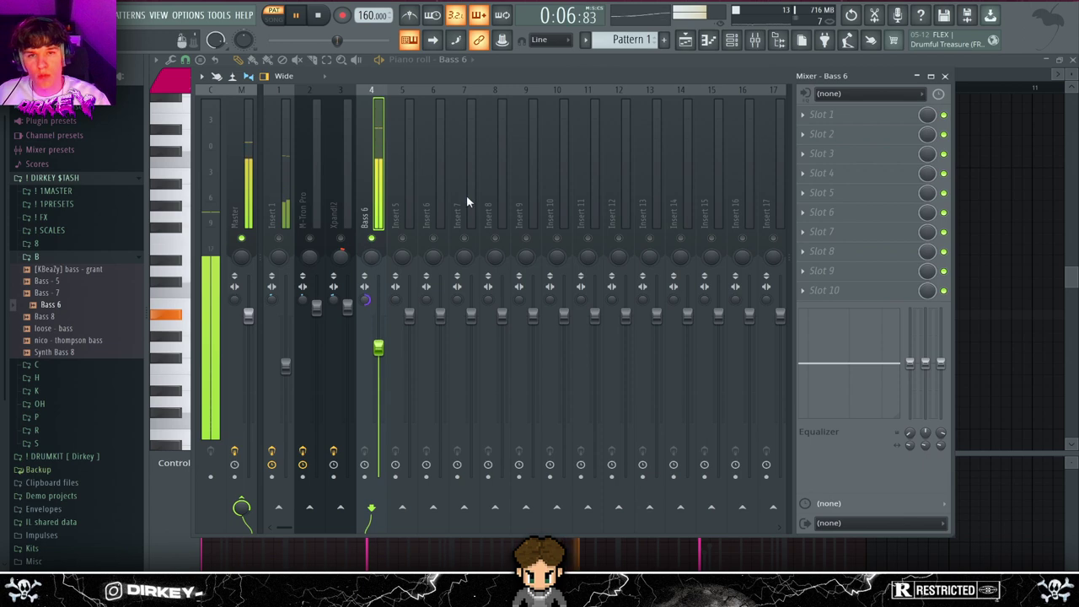
- Load Fruity Parametric EQ 2 on the Bass 6 track, boosting band 4 near 1100 Hz and lowering band 7, and rebalance the track's fader
{"action": "left_click", "coordinate": [823, 123]}
{"action": "left_click", "coordinate": [666, 190]}
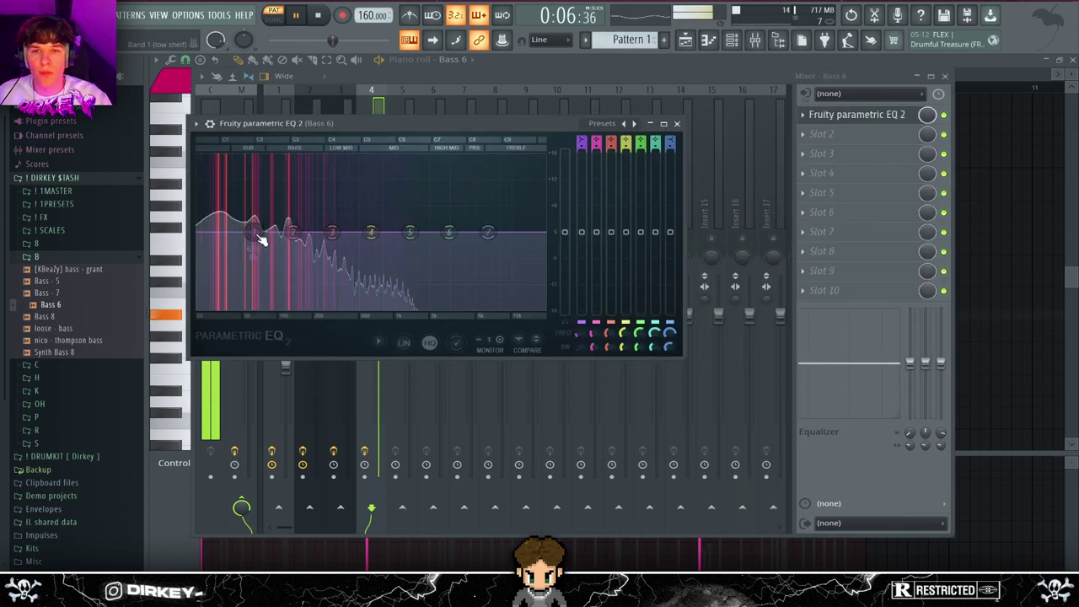
{"action": "left_click_drag", "start_coordinate": [379, 234], "coordinate": [404, 217]}
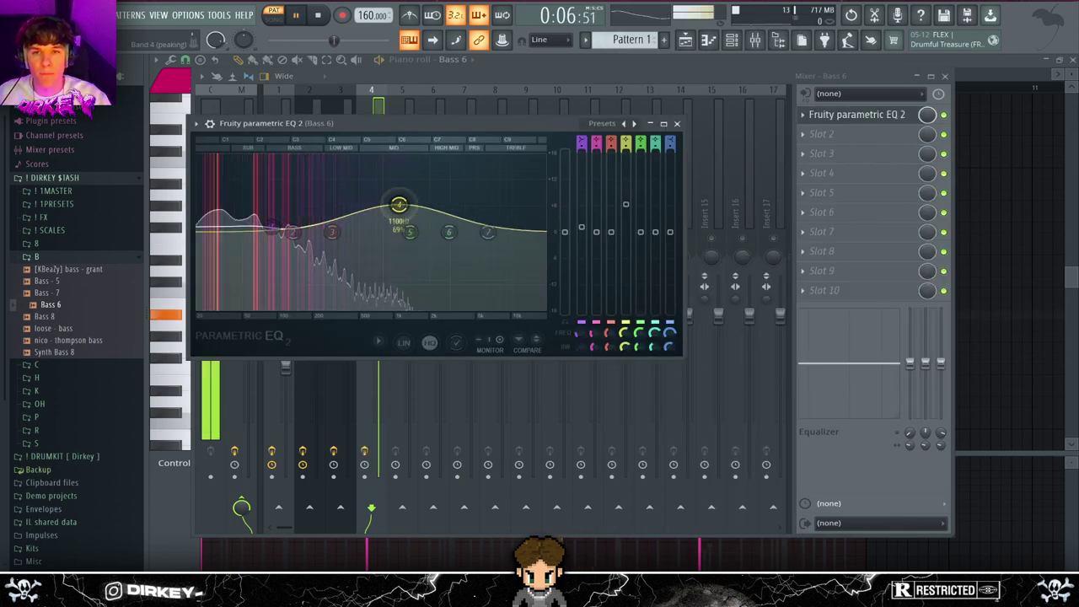
{"action": "left_click_drag", "start_coordinate": [488, 232], "coordinate": [489, 243]}
{"action": "left_click", "coordinate": [376, 354]}
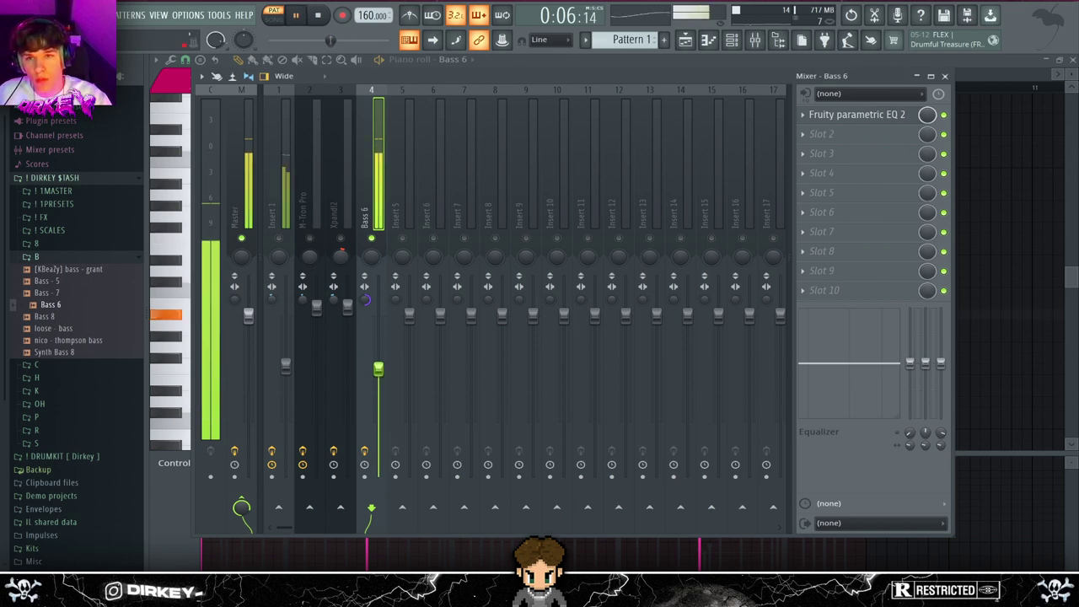
{"action": "left_click_drag", "start_coordinate": [378, 369], "coordinate": [378, 321]}
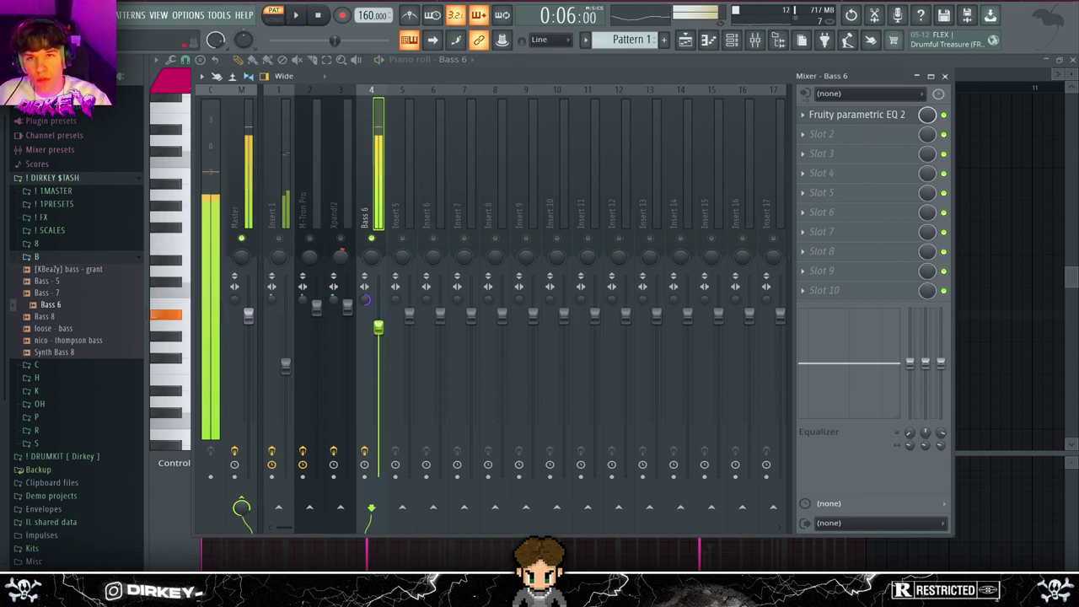
- Add an Arcade instrument to the channel rack and open the sampler kits of its Hooked line
{"action": "key", "text": "F9"}
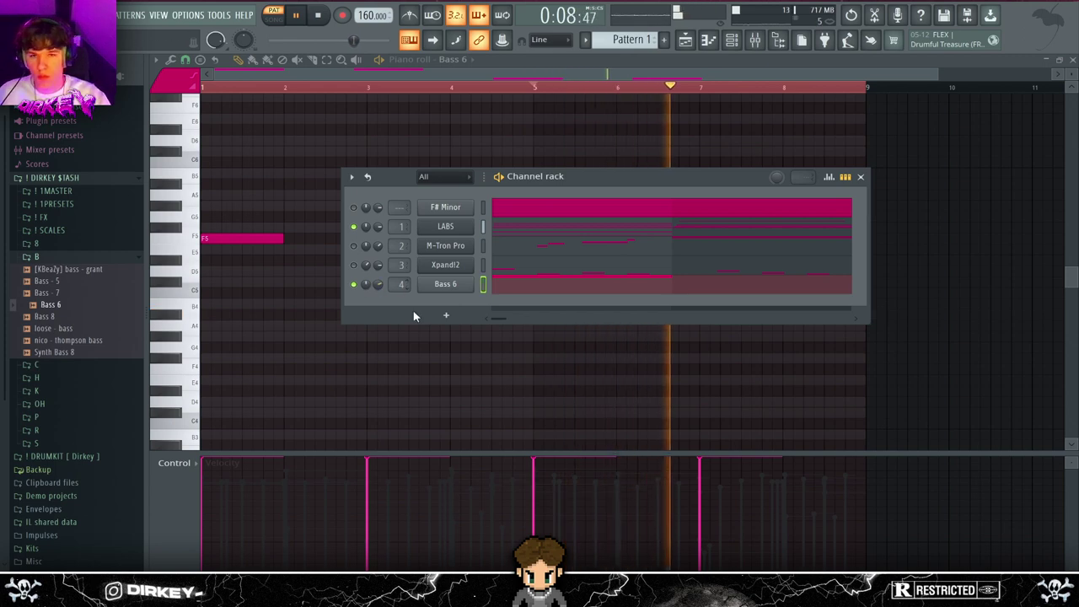
{"action": "left_click", "coordinate": [452, 321]}
{"action": "mouse_move", "coordinate": [459, 441]}
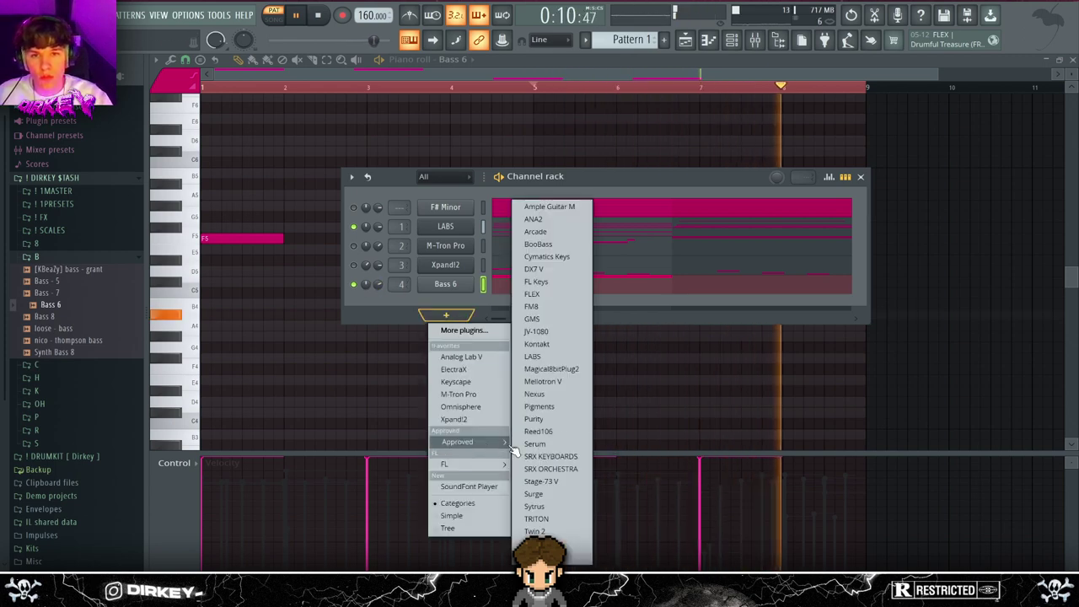
{"action": "left_click", "coordinate": [308, 130]}
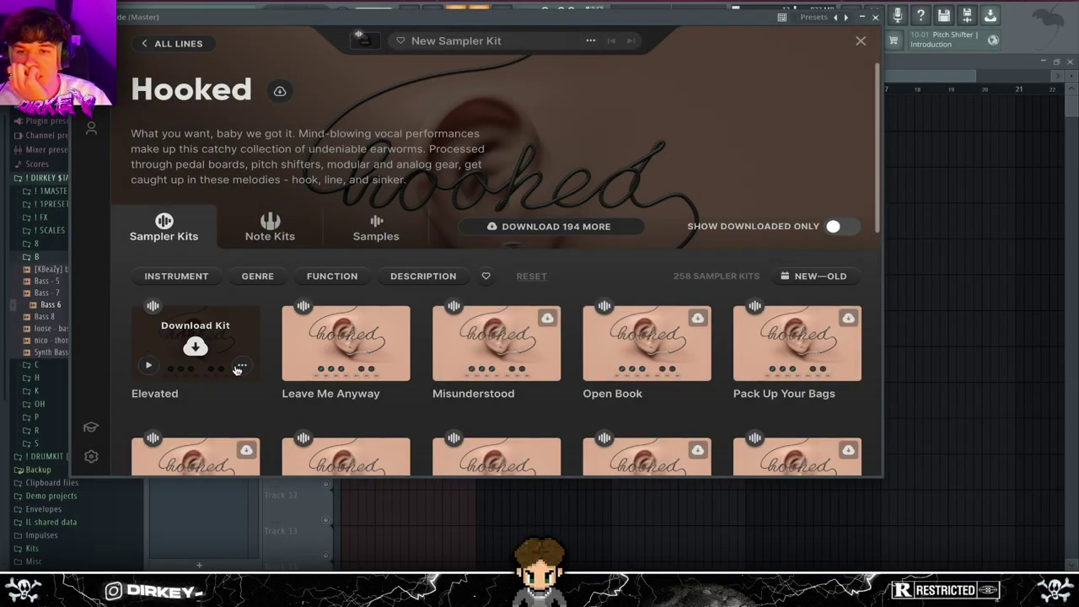
- Preview several Hooked sampler kits, including Leave Me Anyway, Misunderstood, Open Book, Take Me Home and Shine a Light
{"action": "left_click", "coordinate": [300, 367]}
{"action": "left_click", "coordinate": [449, 368]}
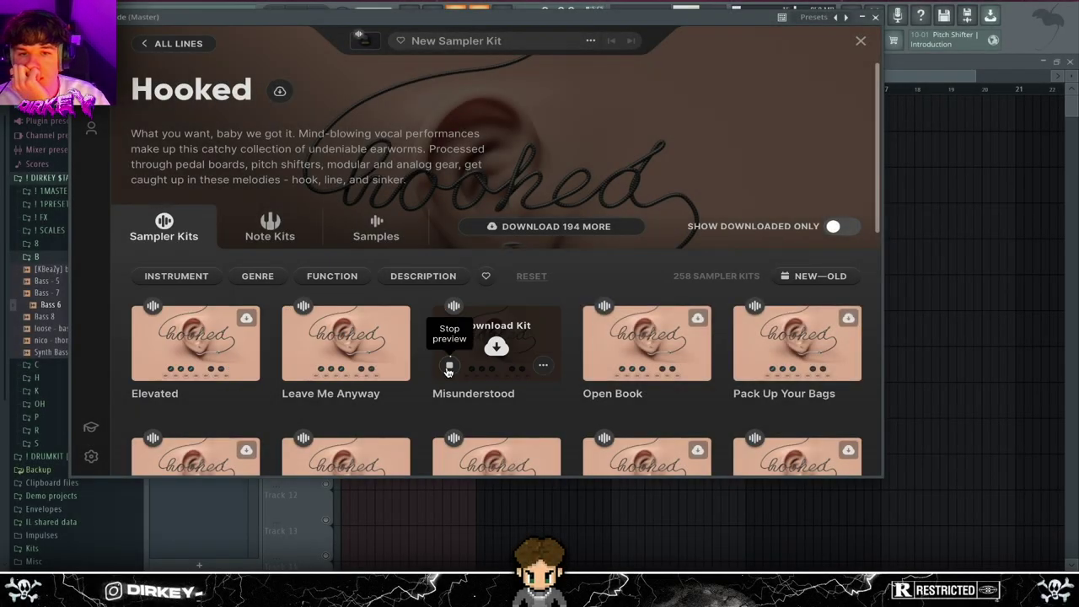
{"action": "left_click", "coordinate": [602, 367]}
{"action": "scroll", "coordinate": [602, 354], "scroll_direction": "down", "scroll_amount": 3}
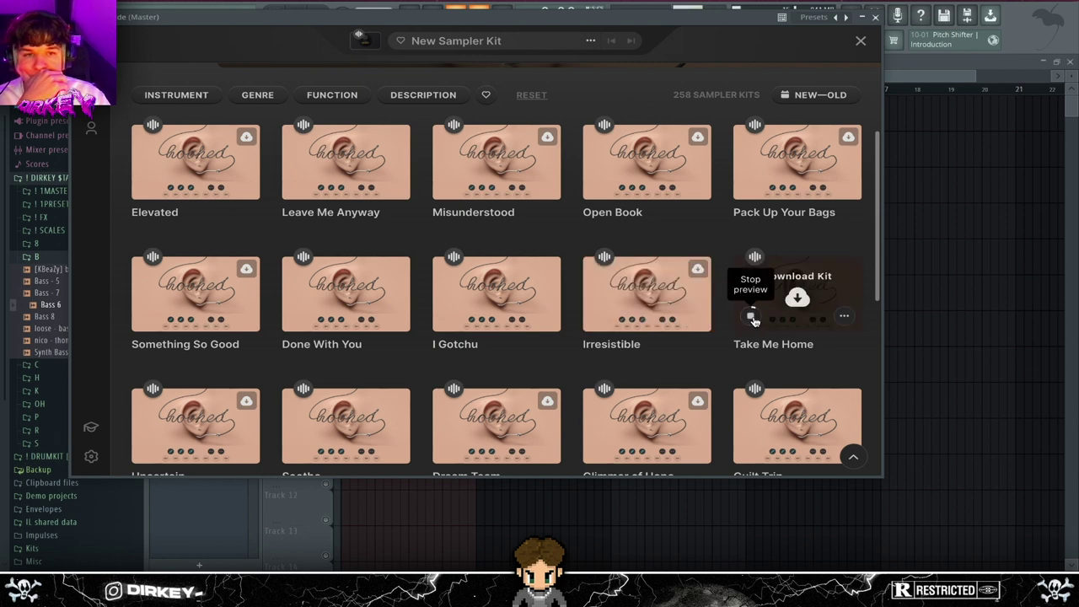
{"action": "left_click", "coordinate": [751, 448]}
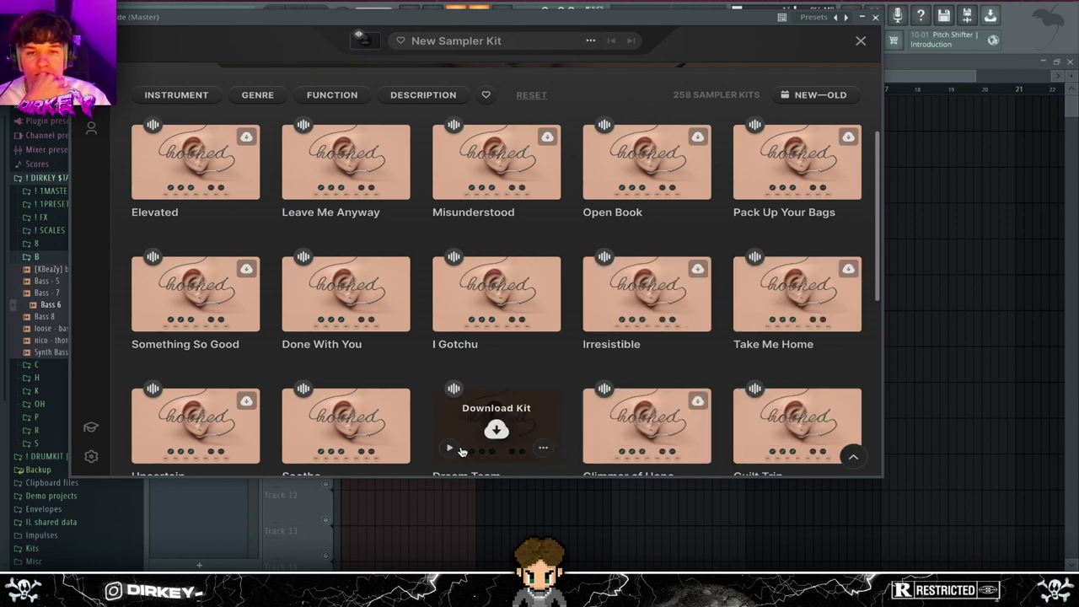
{"action": "scroll", "coordinate": [305, 445], "scroll_direction": "down", "scroll_amount": 4}
{"action": "left_click", "coordinate": [295, 346]}
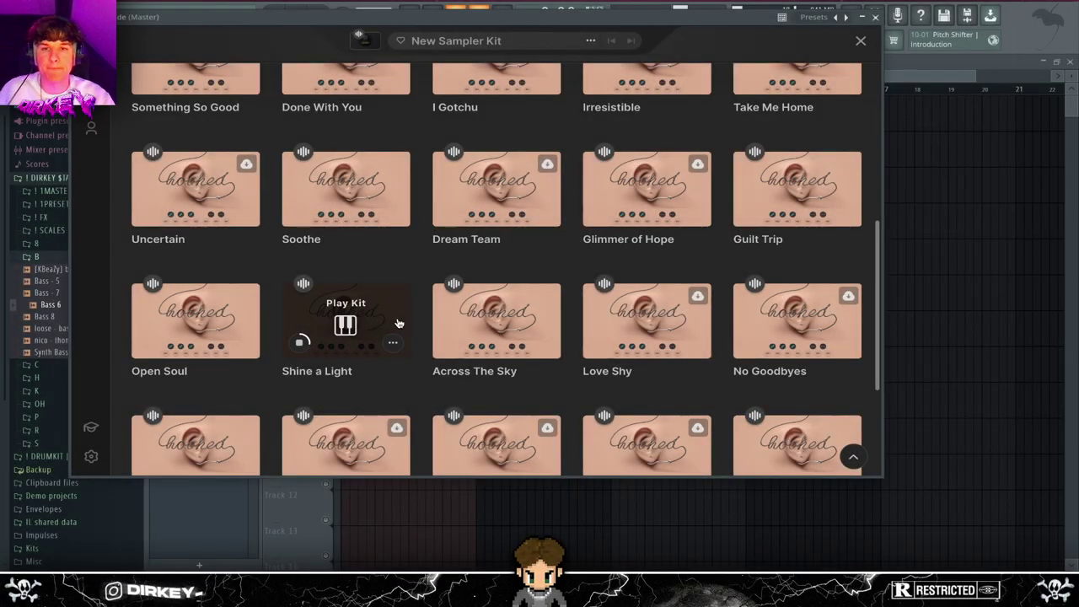
- Load the Shine a Light kit and lock its session key to F# minor
{"action": "left_click", "coordinate": [398, 323]}
{"action": "left_click", "coordinate": [834, 442]}
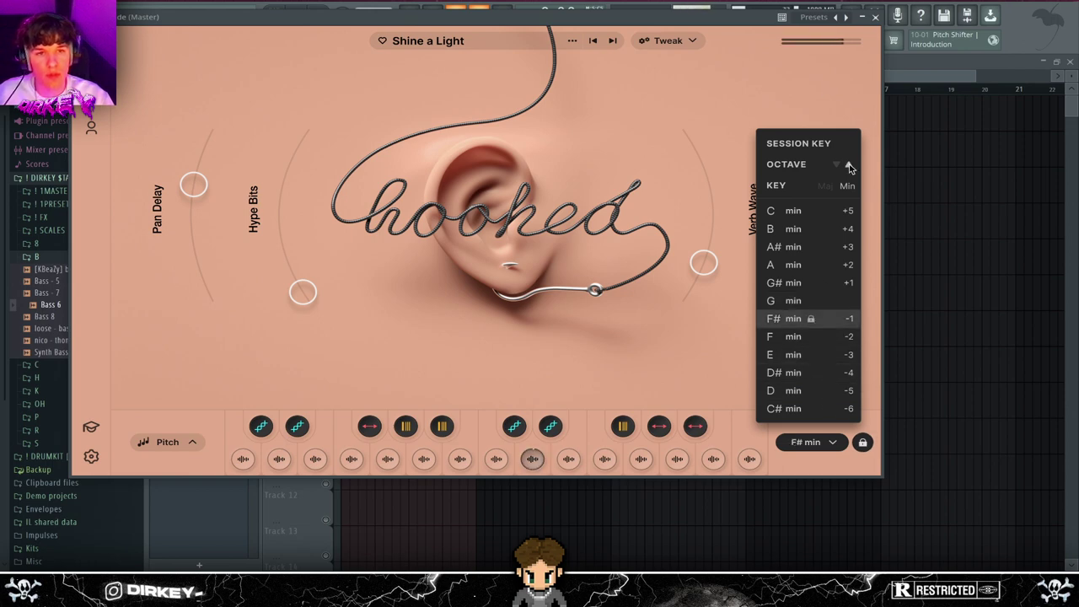
{"action": "key", "text": "Escape"}
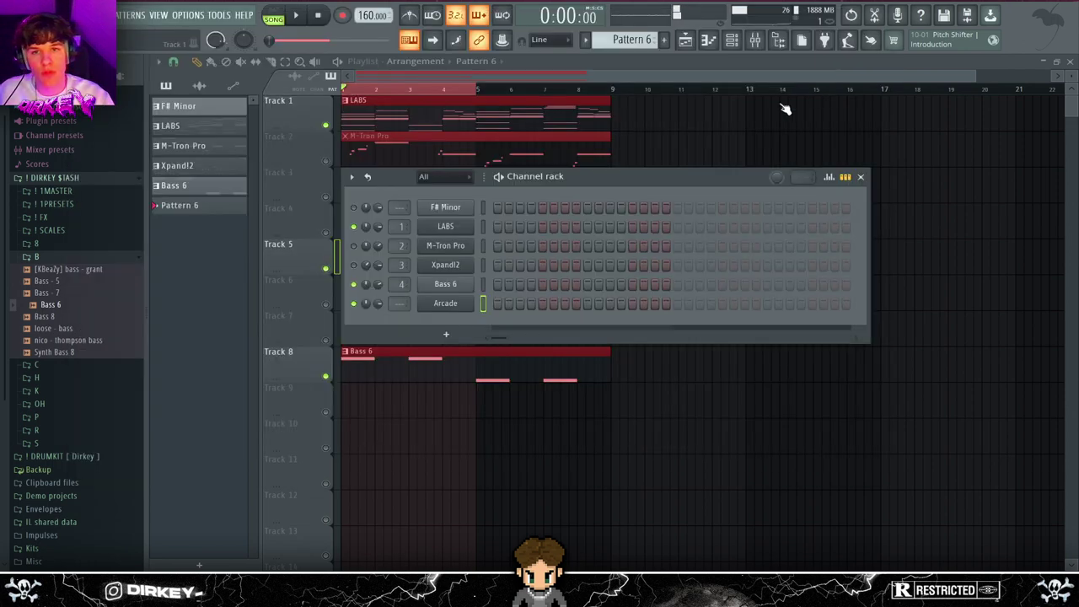
- Write Arcade vocal notes in Pattern 6: E5 at bar 1, B4 at bars 4 and 8, and F4 at bar 5
{"action": "right_click", "coordinate": [477, 301]}
{"action": "left_click", "coordinate": [505, 306]}
{"action": "left_click_drag", "start_coordinate": [170, 280], "coordinate": [162, 175]}
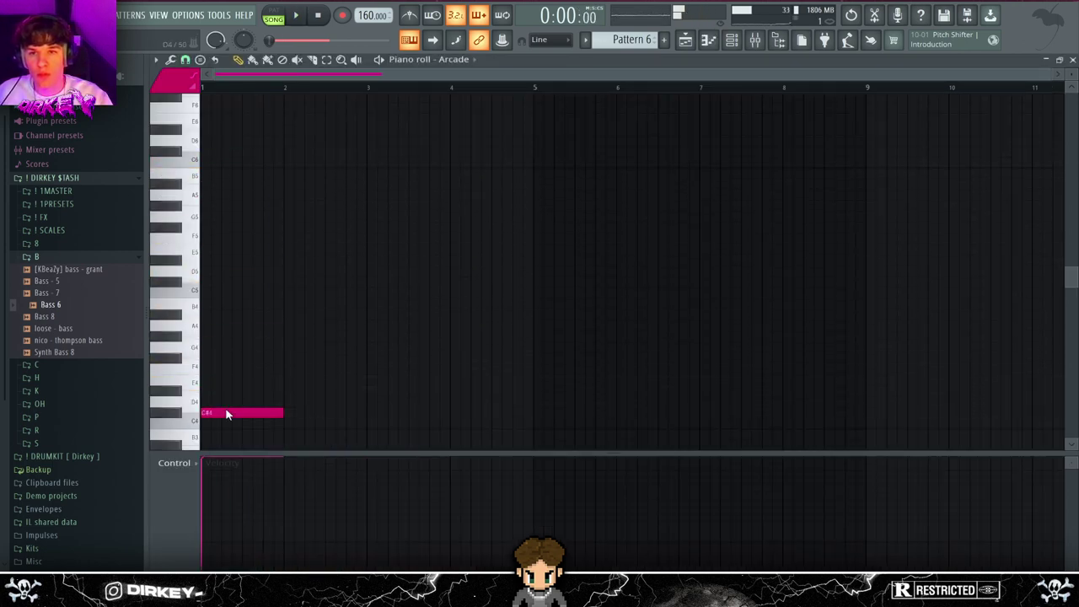
{"action": "left_click_drag", "start_coordinate": [226, 414], "coordinate": [181, 424]}
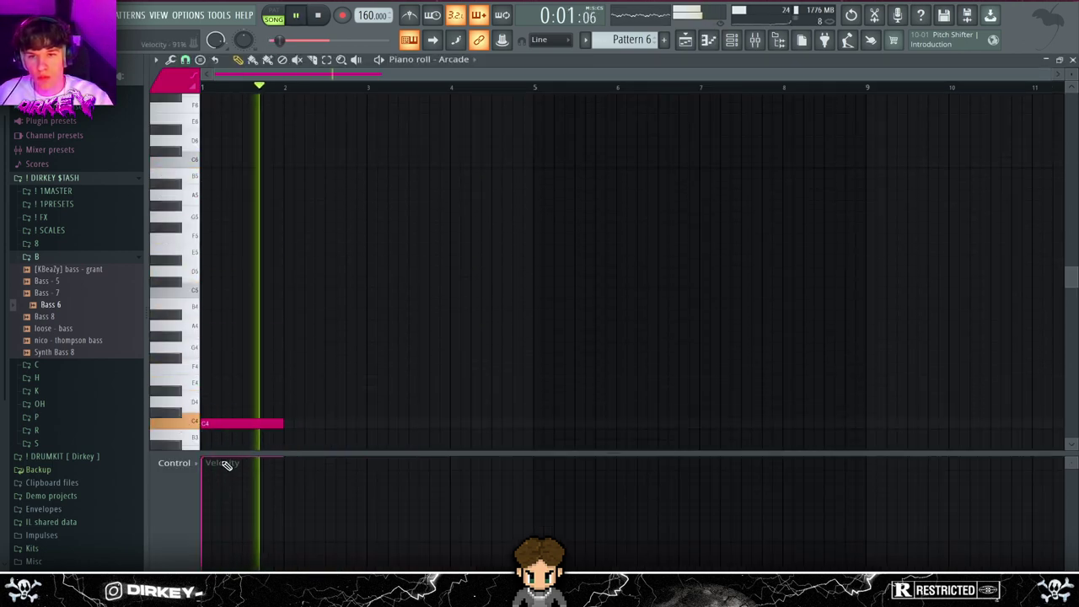
{"action": "key", "text": "ctrl+z"}
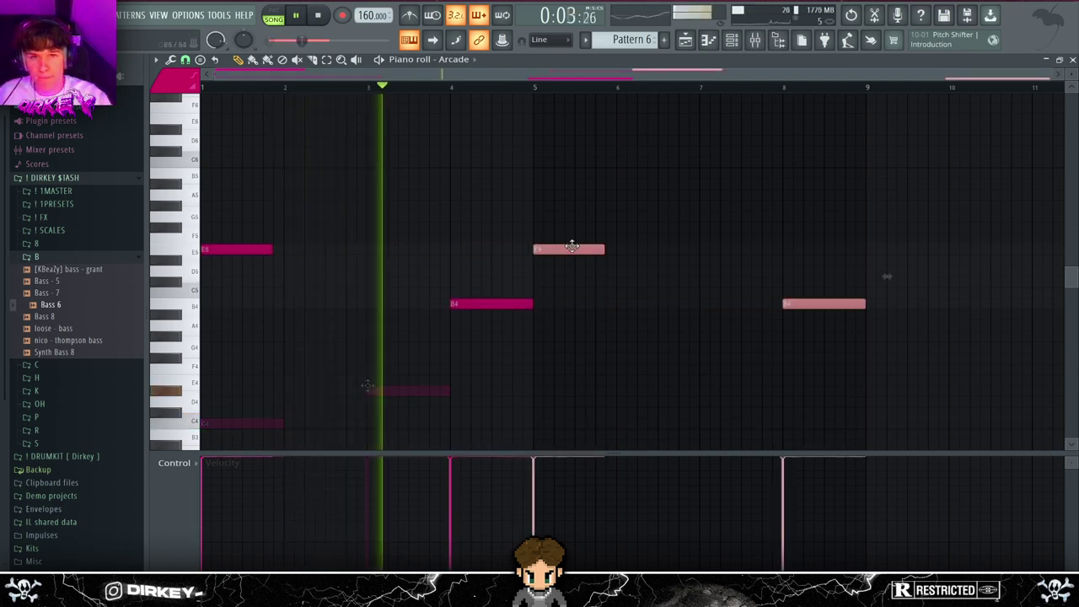
{"action": "left_click_drag", "start_coordinate": [570, 244], "coordinate": [566, 369]}
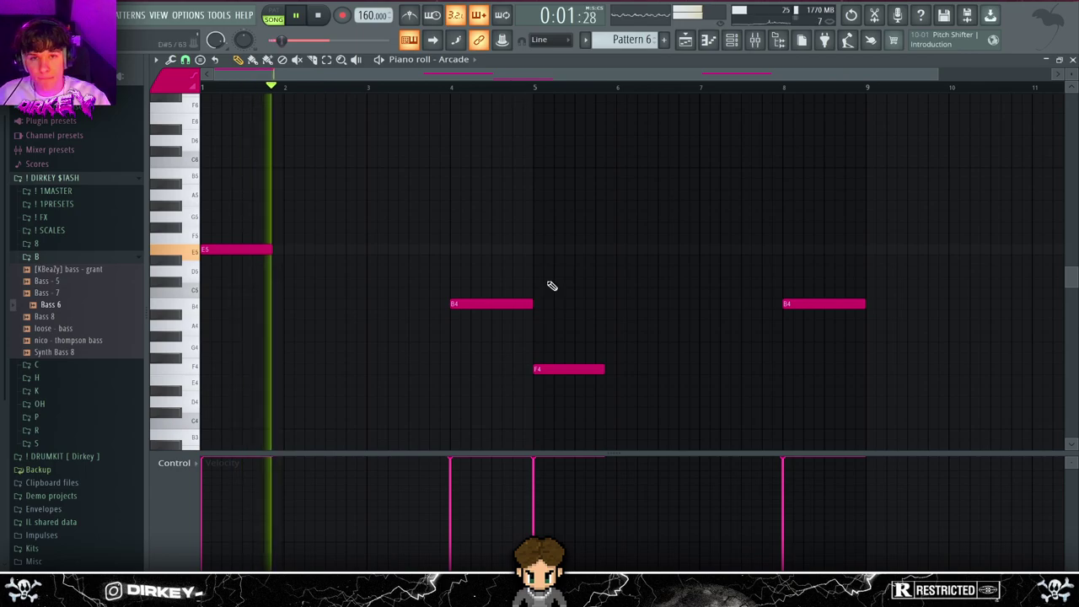
- Remove the bar 5 and bar 8 vocal notes from Pattern 6 and bounce the four remaining bars of Arcade to audio
{"action": "left_click_drag", "start_coordinate": [820, 256], "coordinate": [532, 411]}
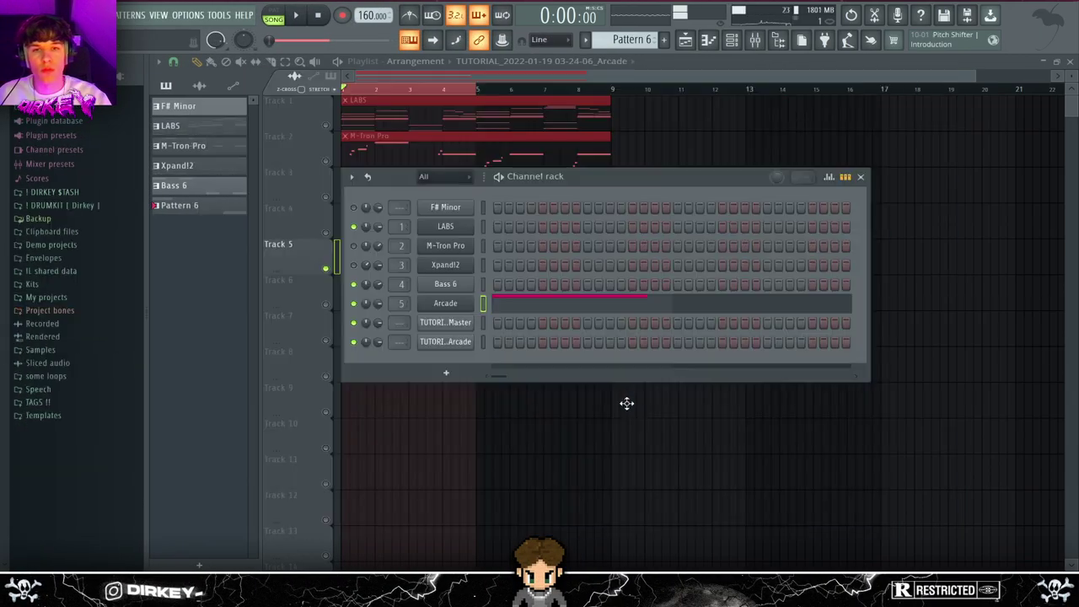
{"action": "key", "text": "F6"}
- Solo the bounced Arcade clip, move it to track 5, and duplicate it directly after itself
{"action": "left_click", "coordinate": [322, 242]}
{"action": "key", "text": "Delete"}
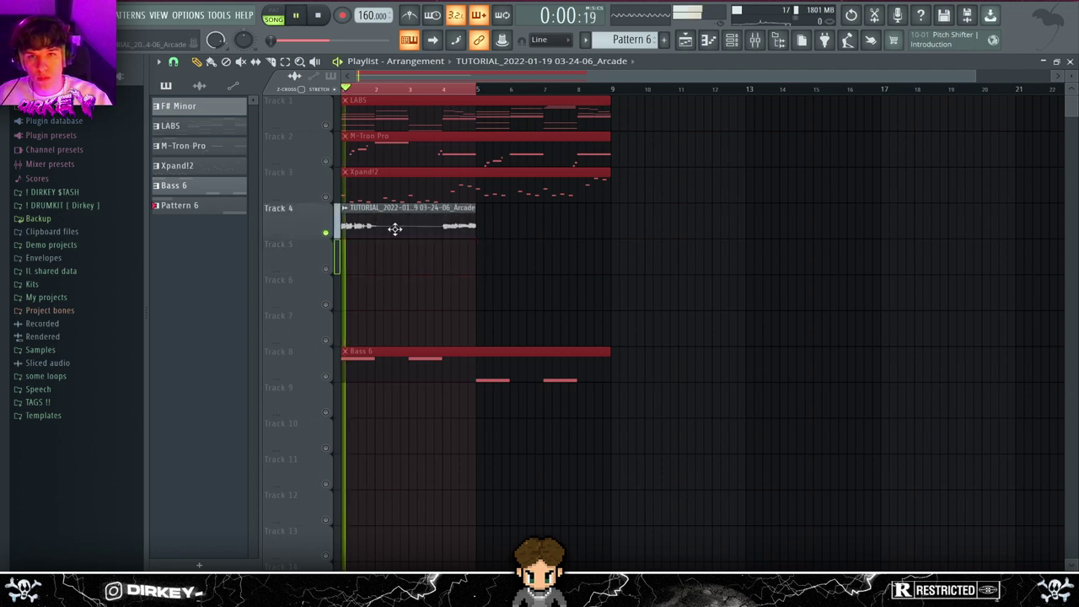
{"action": "left_click_drag", "start_coordinate": [395, 229], "coordinate": [362, 264]}
{"action": "key", "text": "ctrl+b"}
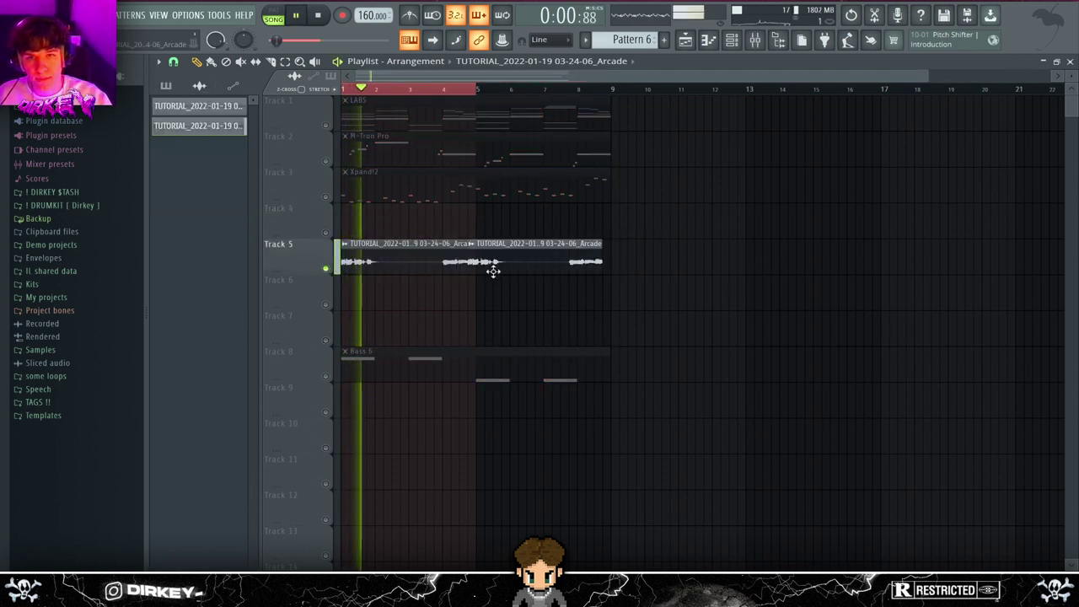
- Set the Arcade audio clip's time-stretching mode to e3 generic so the pitched-up vocals fill four bars each
{"action": "left_click", "coordinate": [486, 261]}
{"action": "left_click", "coordinate": [511, 266]}
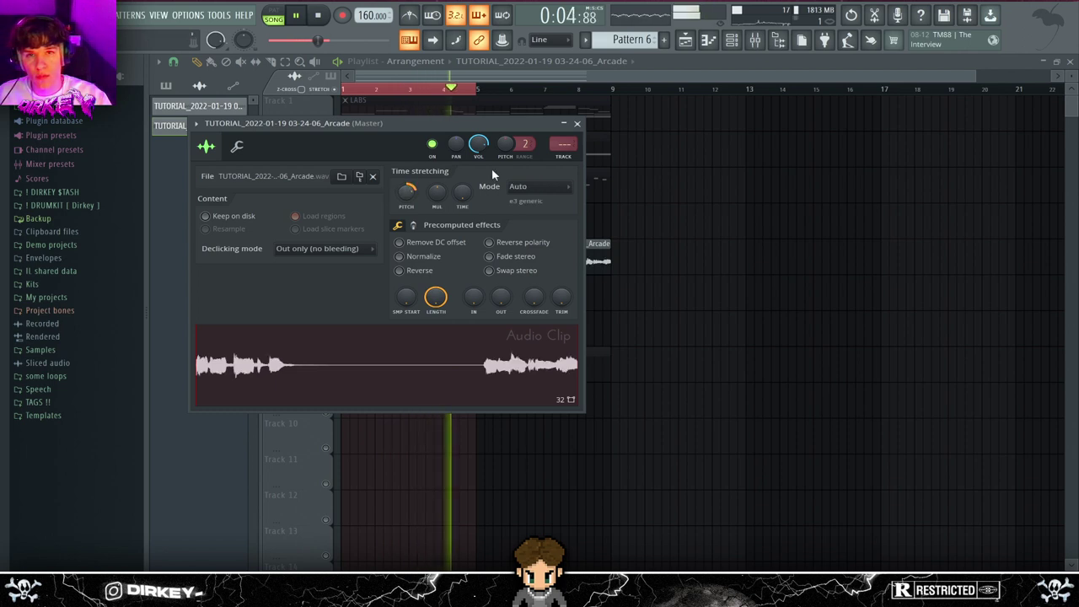
{"action": "left_click", "coordinate": [531, 186]}
{"action": "left_click", "coordinate": [526, 258]}
{"action": "key", "text": "Escape"}
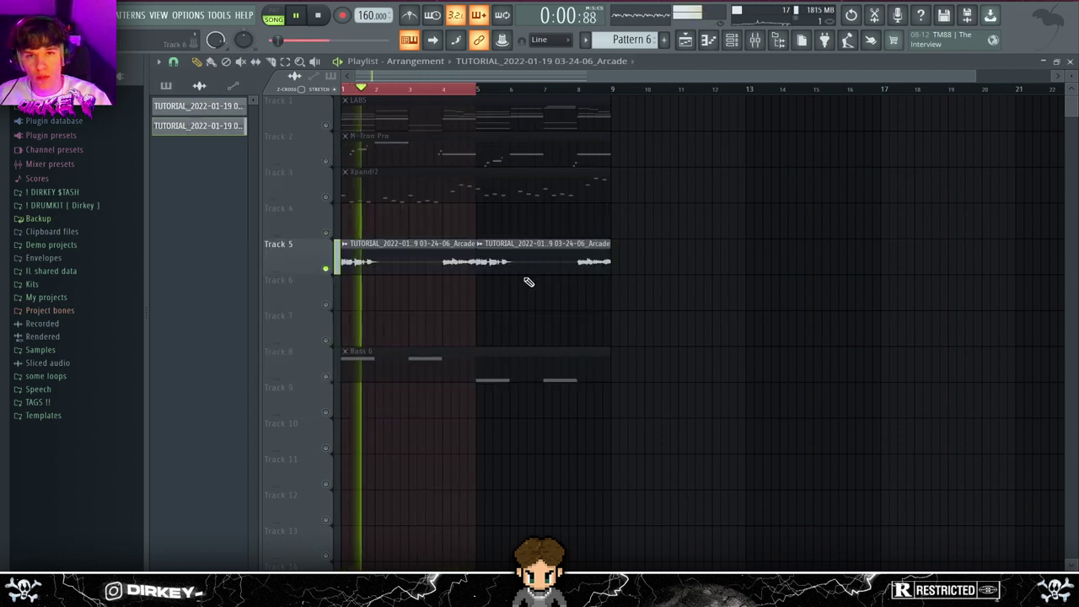
- Make the first Arcade audio clip unique and reset its time-stretching pitch
{"action": "left_click", "coordinate": [344, 243]}
{"action": "left_click", "coordinate": [389, 340]}
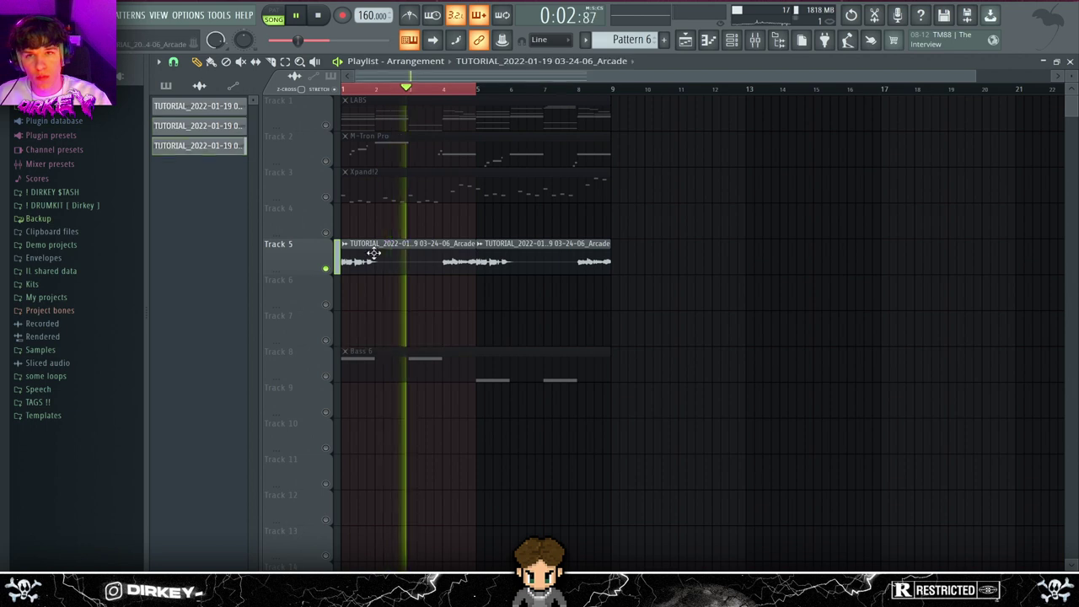
{"action": "double_click", "coordinate": [373, 260]}
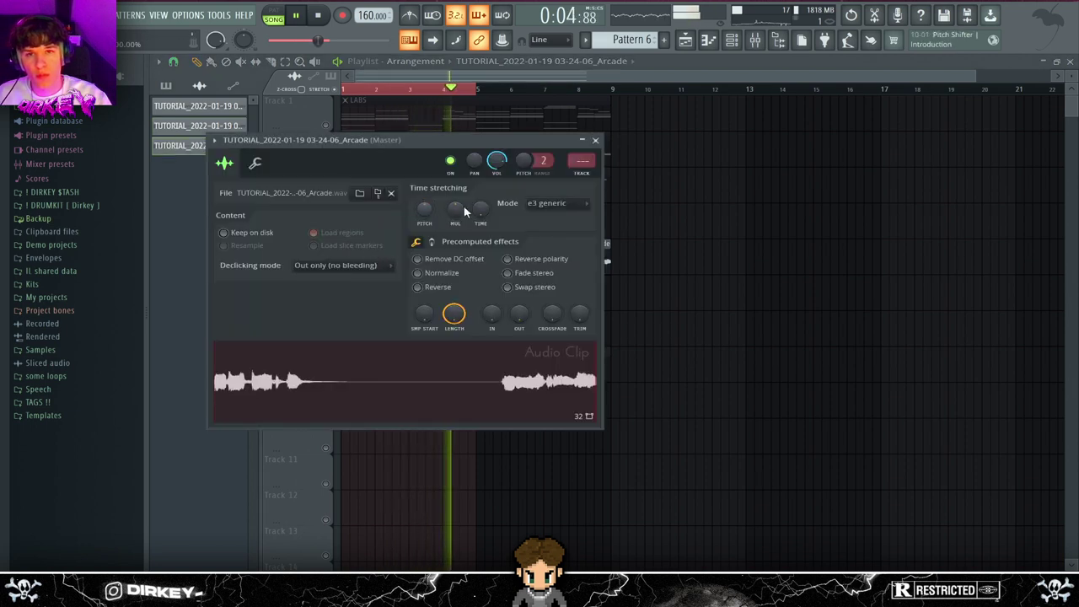
{"action": "key", "text": "Escape"}
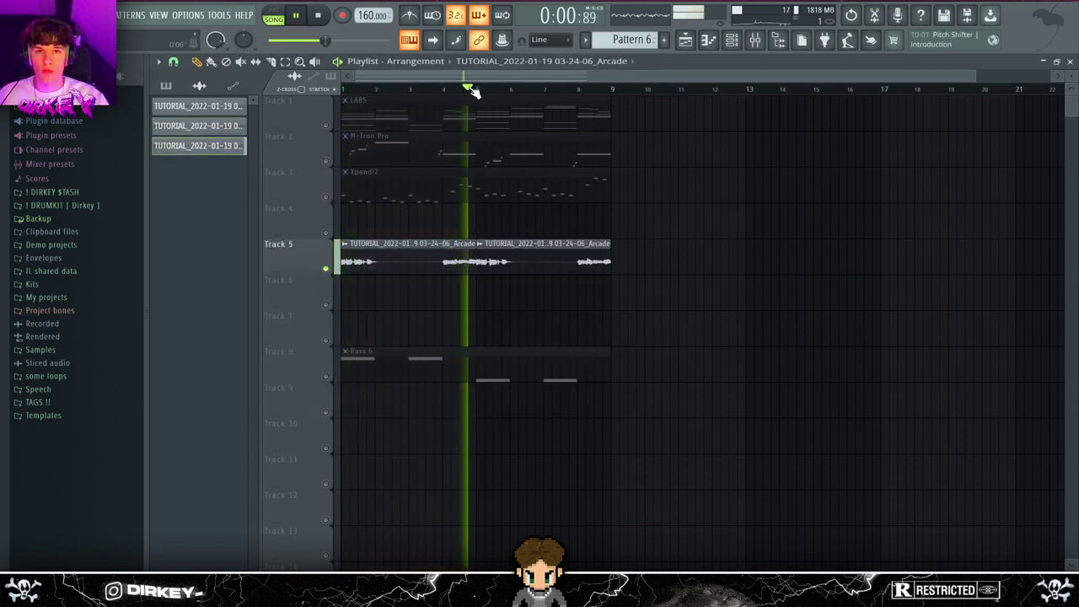
- Set the second Arcade clip's time-stretching mode to Stretch and its channel pitch range to 12
{"action": "double_click", "coordinate": [523, 258]}
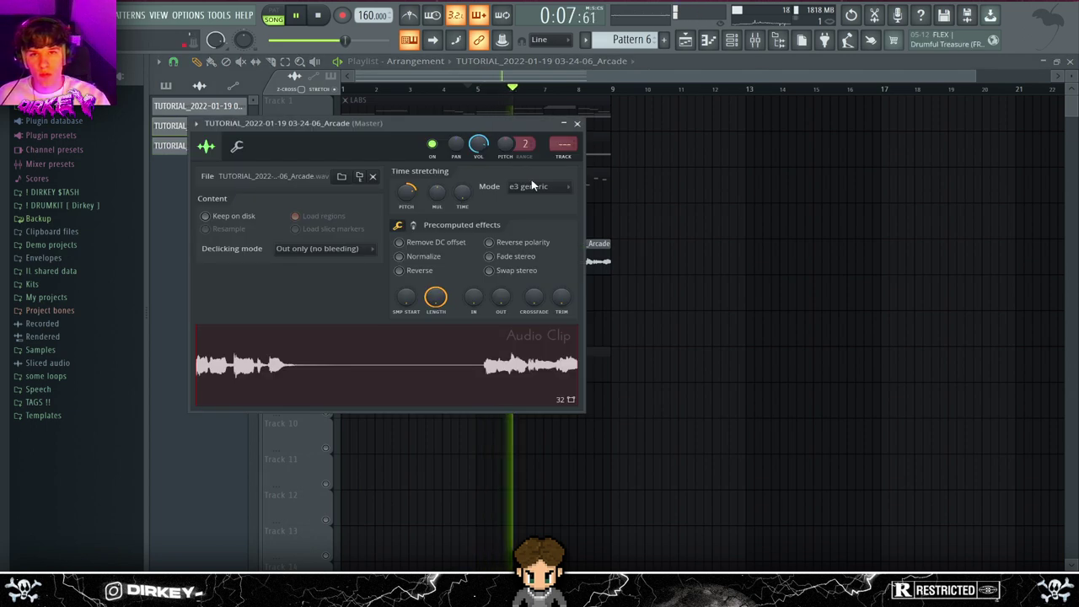
{"action": "left_click", "coordinate": [531, 186]}
{"action": "left_click", "coordinate": [521, 223]}
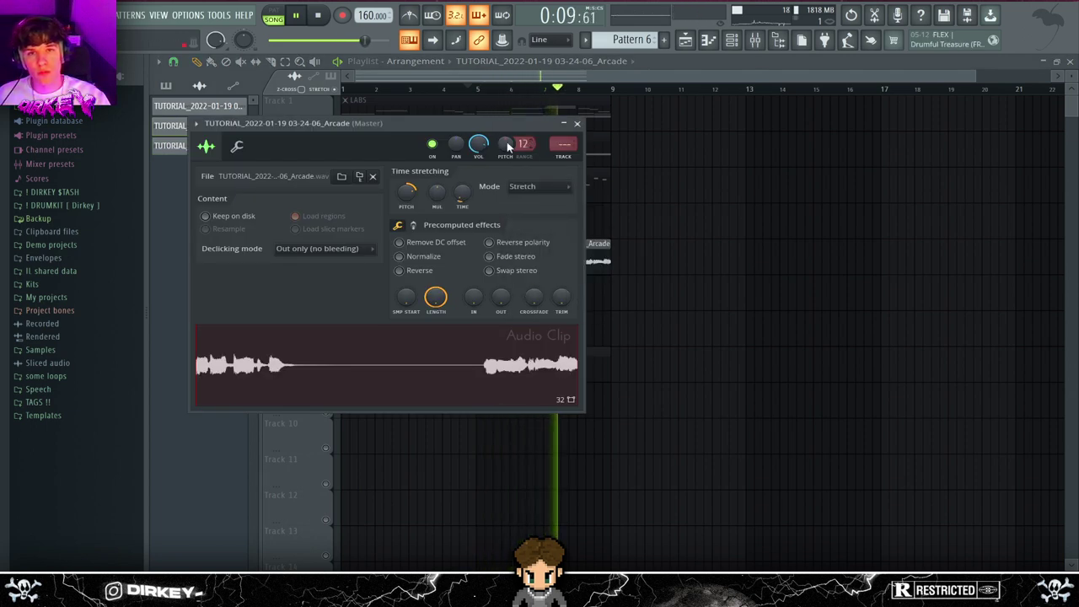
{"action": "left_click", "coordinate": [577, 123]}
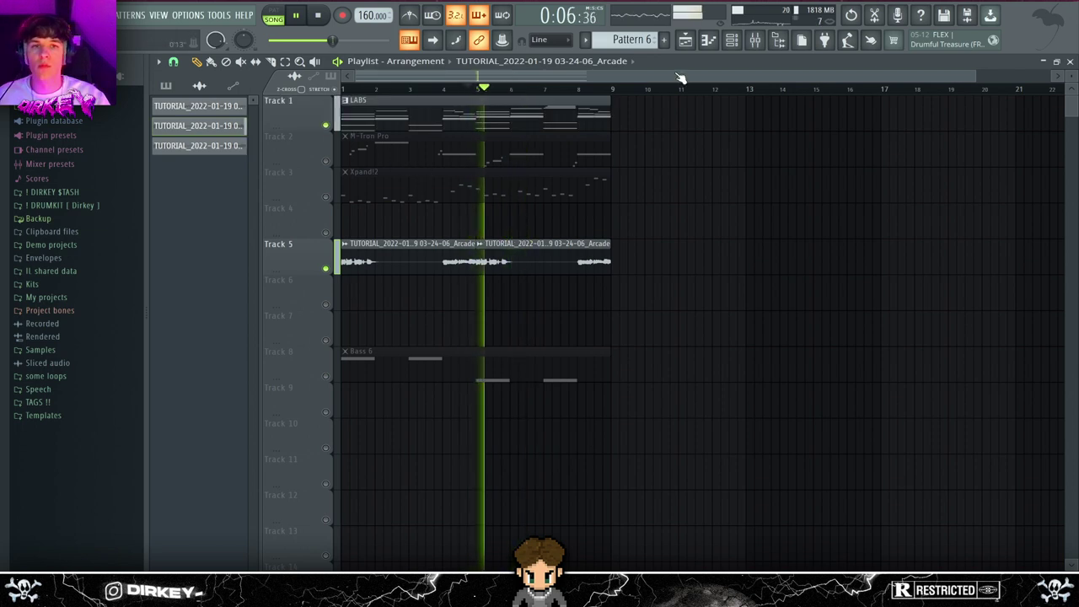
- Try a channel pitch shift on the second Arcade clip while playing it alongside the LABS track
{"action": "left_click", "coordinate": [731, 40]}
{"action": "key", "text": "space"}
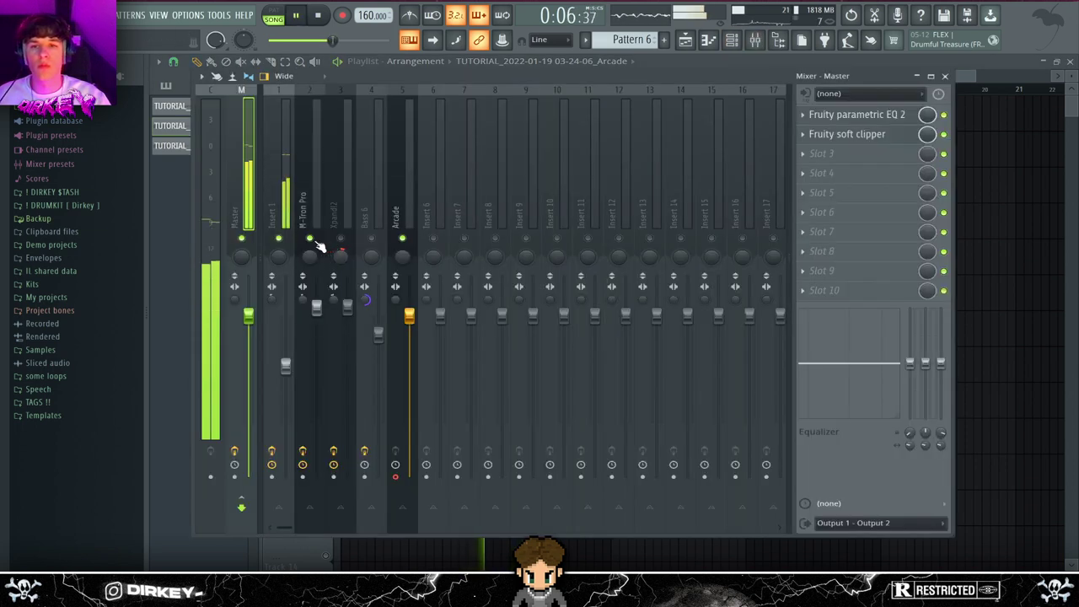
{"action": "key", "text": "F9"}
{"action": "double_click", "coordinate": [505, 244]}
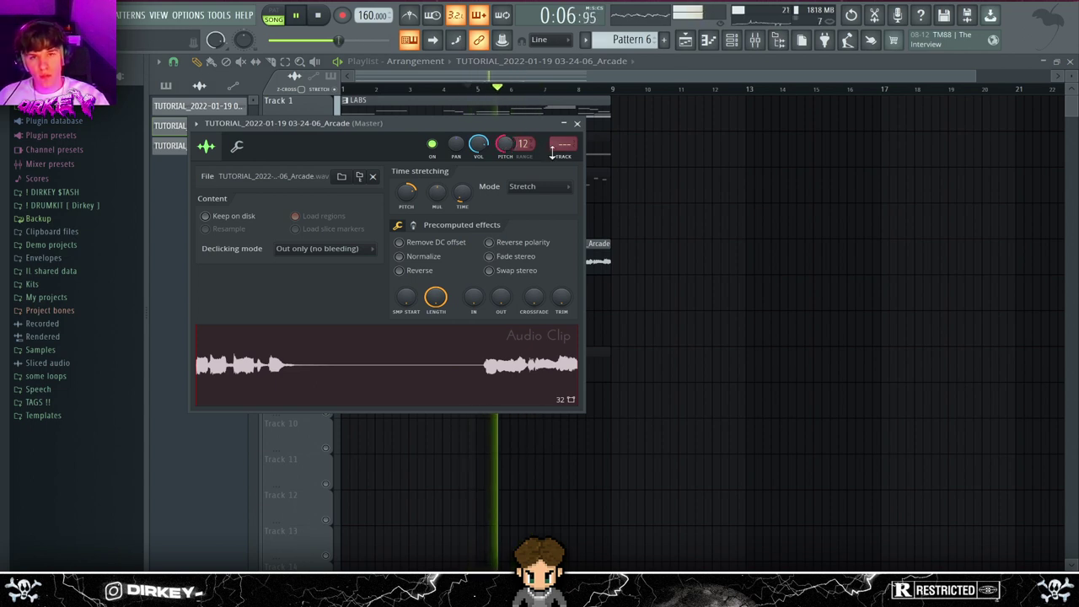
{"action": "left_click", "coordinate": [638, 171]}
{"action": "double_click", "coordinate": [544, 248]}
{"action": "key", "text": "space"}
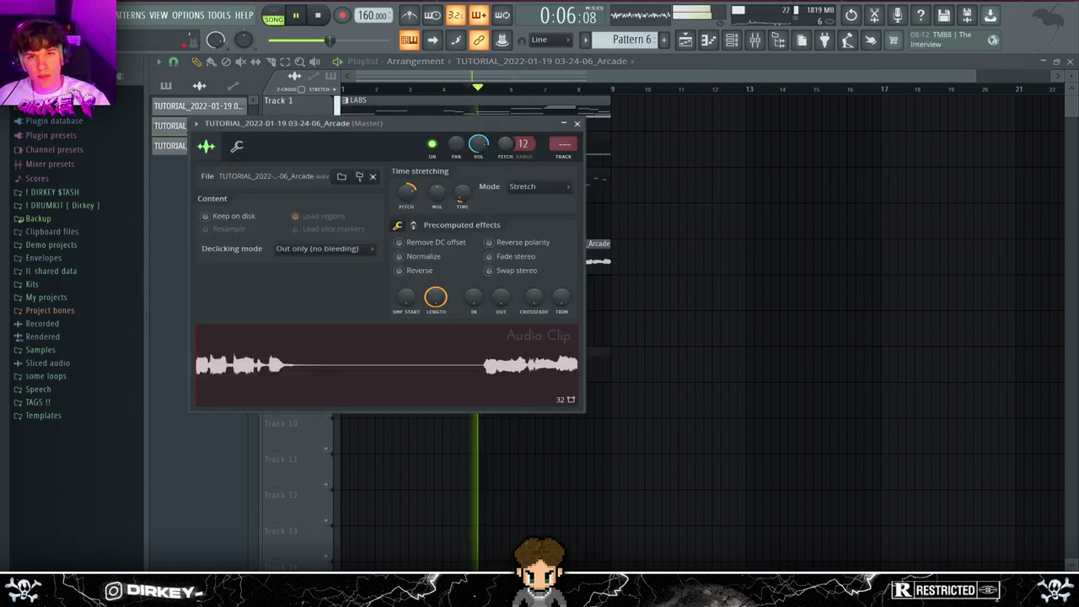
{"action": "left_click", "coordinate": [577, 123]}
- Select the whole eight-bar arrangement and route the second Arcade clip's channel to mixer insert 5
{"action": "key", "text": "ctrl+a"}
{"action": "key", "text": "F9"}
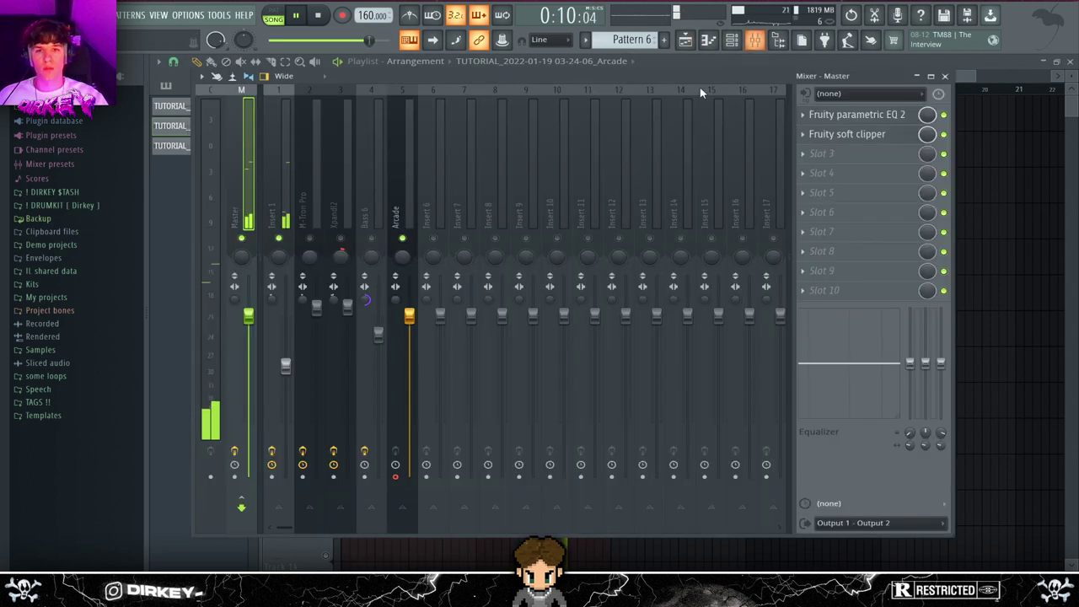
{"action": "left_click", "coordinate": [405, 205]}
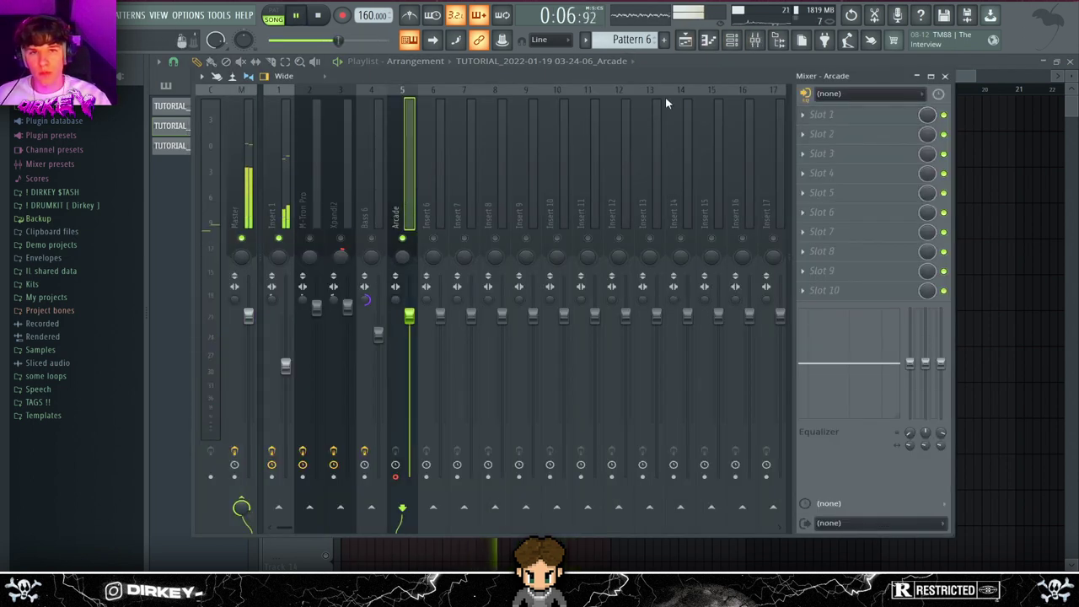
{"action": "left_click", "coordinate": [733, 41]}
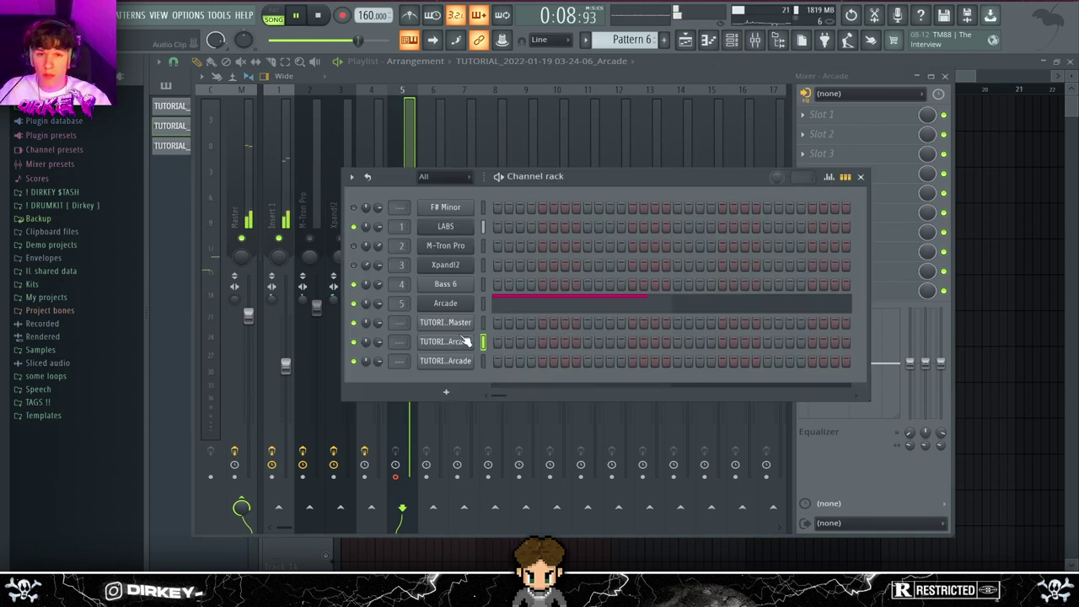
{"action": "left_click", "coordinate": [408, 148]}
{"action": "key", "text": "F9"}
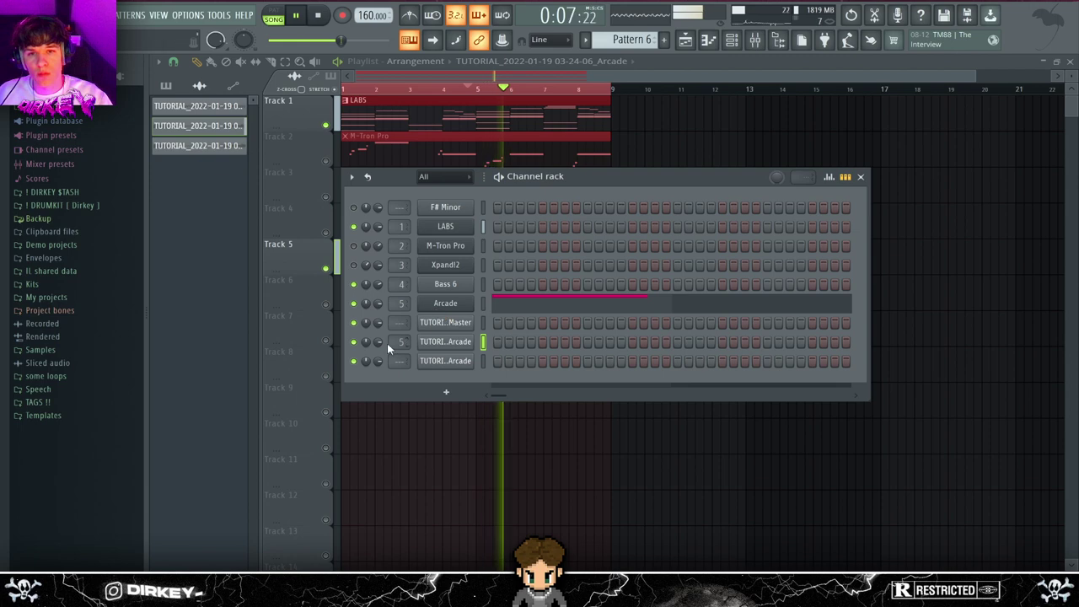
- Play the arrangement with every playlist track unmuted, and solo the Arcade vocals on track 5
{"action": "key", "text": "F6"}
{"action": "right_click", "coordinate": [327, 268]}
{"action": "key", "text": "space"}
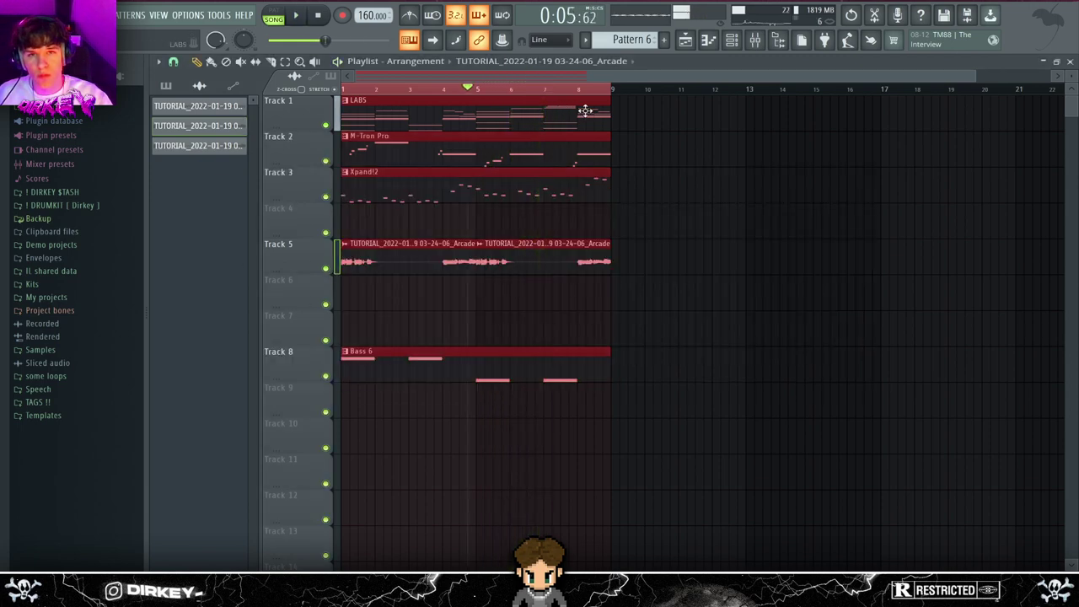
{"action": "key", "text": "space"}
{"action": "key", "text": "space"}
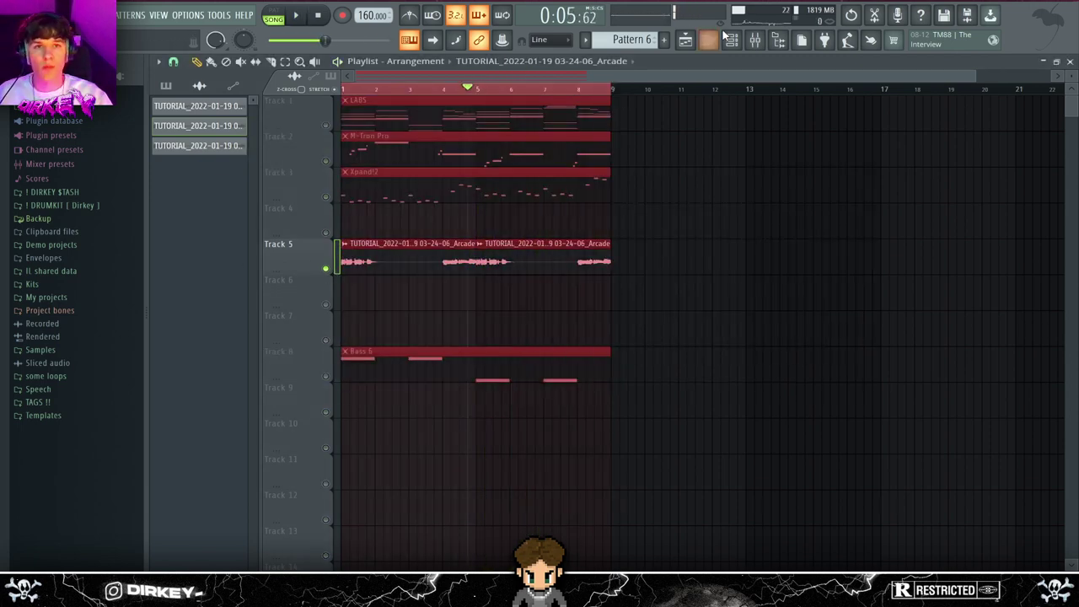
- Arm the Master mixer track instead of Arcade and render the soloed vocals to a single audio clip
{"action": "key", "text": "F9"}
{"action": "left_click", "coordinate": [395, 478]}
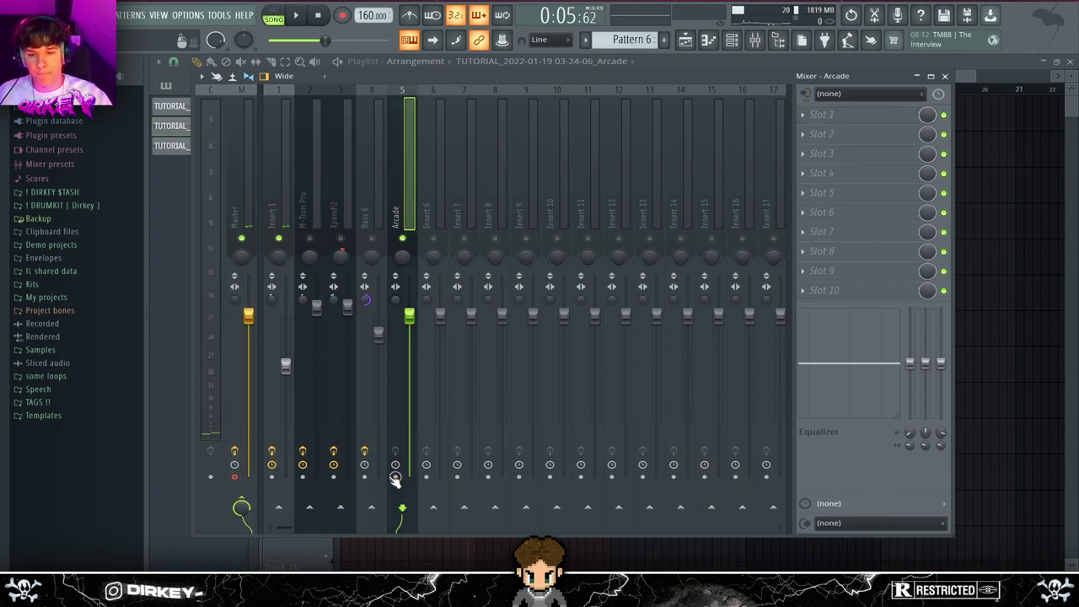
{"action": "key", "text": "ctrl+alt+r"}
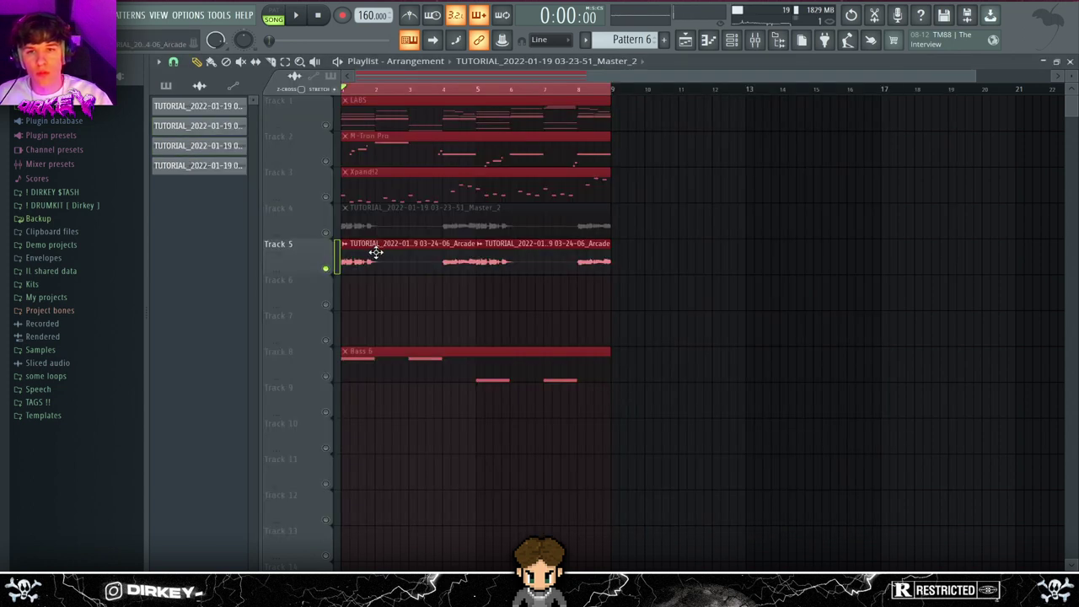
- Replace the two Arcade clips on track 5 with the rendered Master clip and route it to the Arcade mixer insert
{"action": "key", "text": "Delete"}
{"action": "left_click_drag", "start_coordinate": [386, 236], "coordinate": [407, 270]}
{"action": "double_click", "coordinate": [435, 262]}
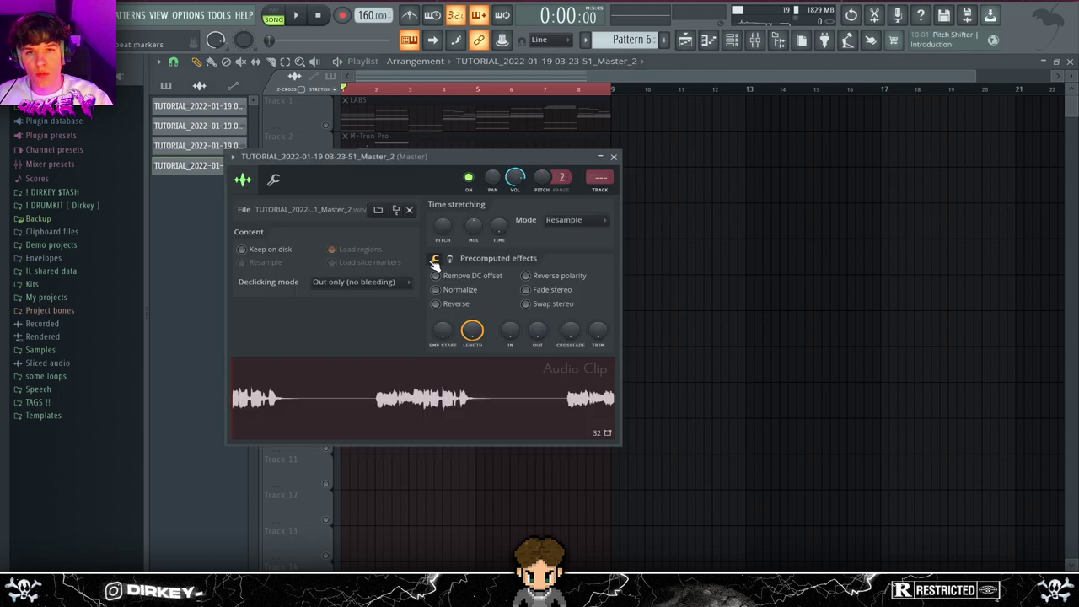
{"action": "left_click", "coordinate": [614, 156]}
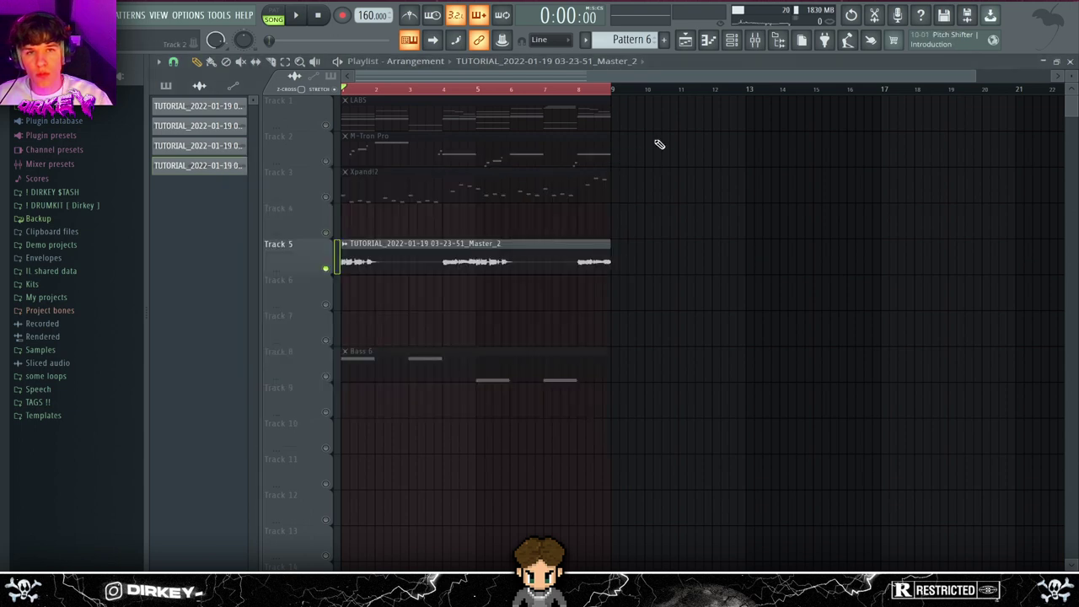
- Lower the Arcade insert's volume during playback and disarm recording on the Master track
{"action": "key", "text": "space"}
{"action": "key", "text": "F9"}
{"action": "scroll", "coordinate": [419, 335], "scroll_direction": "down", "scroll_amount": 2}
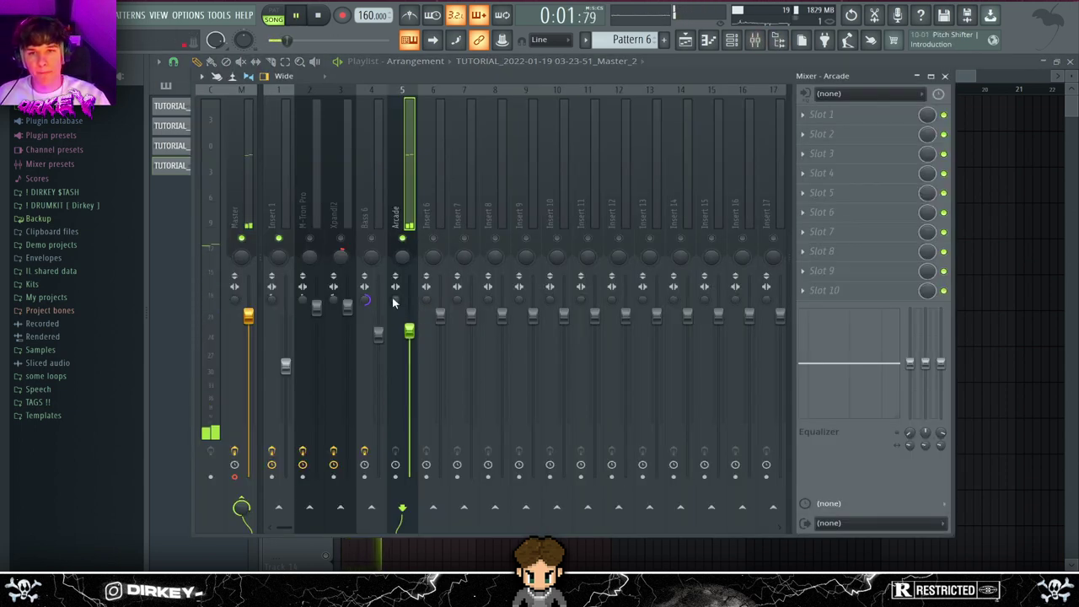
{"action": "left_click", "coordinate": [234, 478]}
{"action": "left_click", "coordinate": [405, 226]}
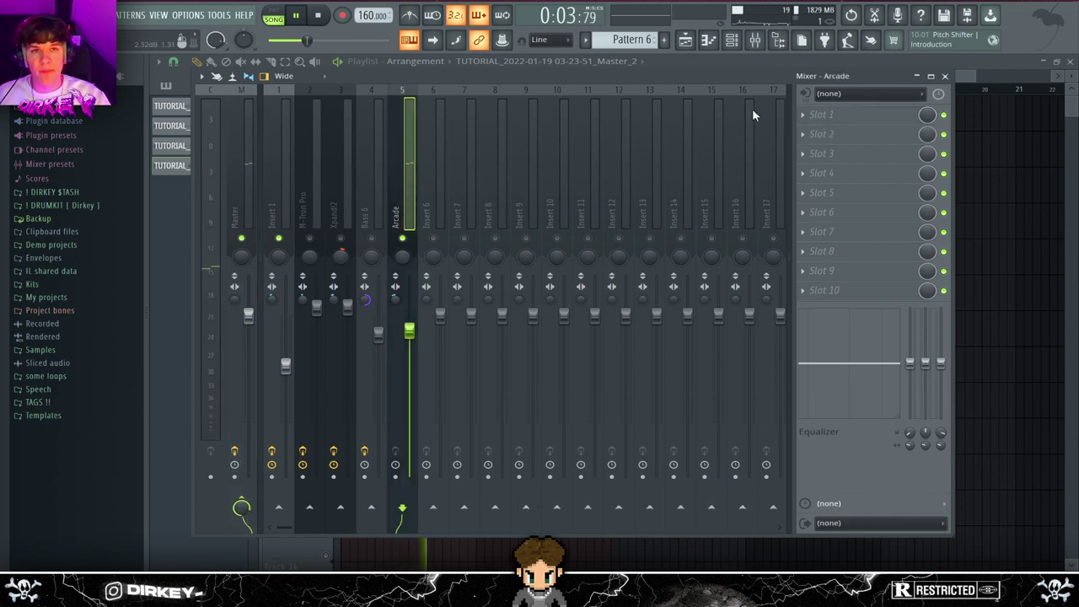
- Add Fruity Reeverb 2 to the Arcade insert's first effect slot and adjust its dry and wet levels
{"action": "left_click", "coordinate": [821, 115]}
{"action": "left_click", "coordinate": [615, 209]}
{"action": "left_click_drag", "start_coordinate": [583, 203], "coordinate": [540, 196]}
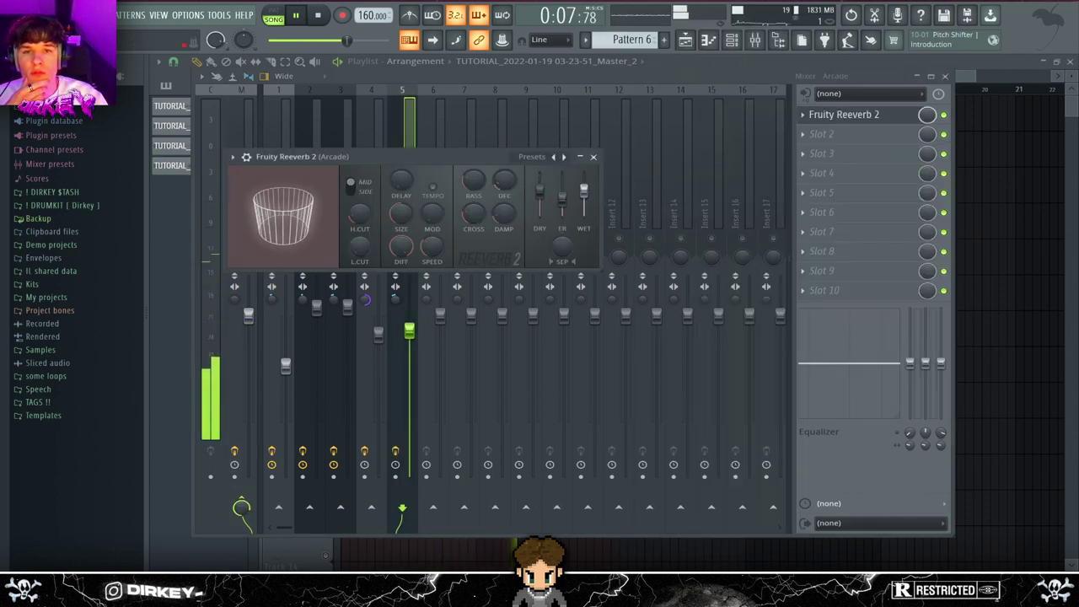
{"action": "left_click", "coordinate": [594, 156]}
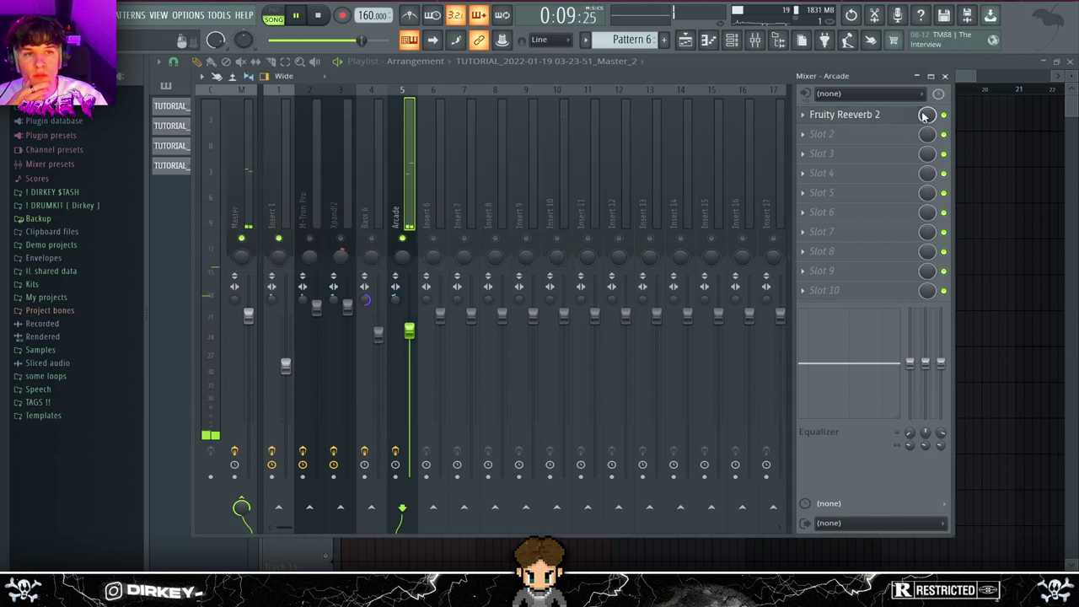
- Add Fruity parametric EQ 2 in slot 2 with the 20Hz + 18kHz cut preset and raise its low cut above 200 Hz
{"action": "left_click", "coordinate": [841, 140]}
{"action": "left_click", "coordinate": [700, 206]}
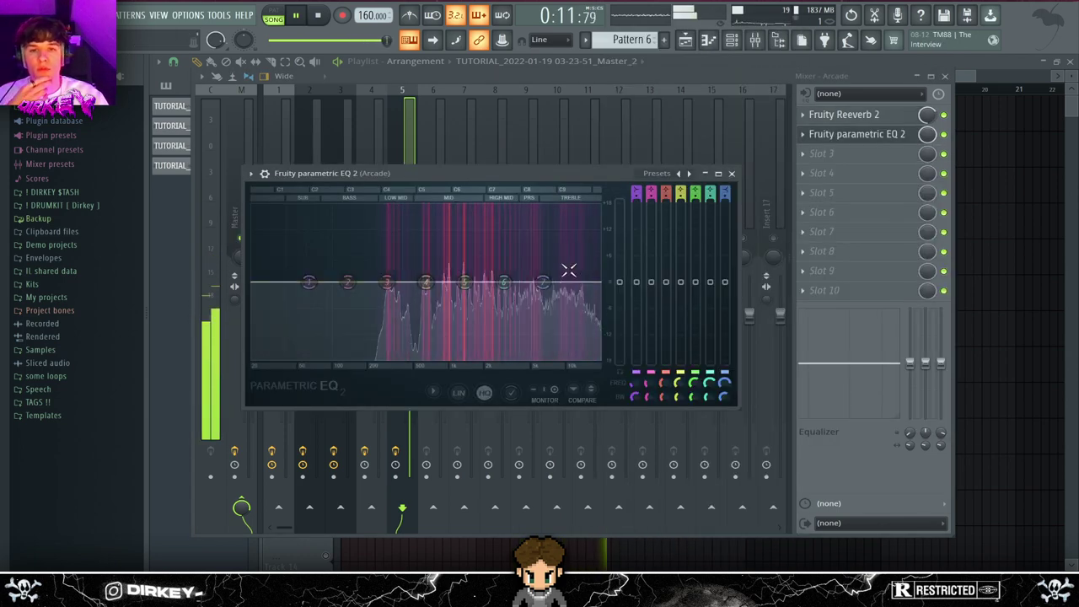
{"action": "left_click", "coordinate": [689, 173]}
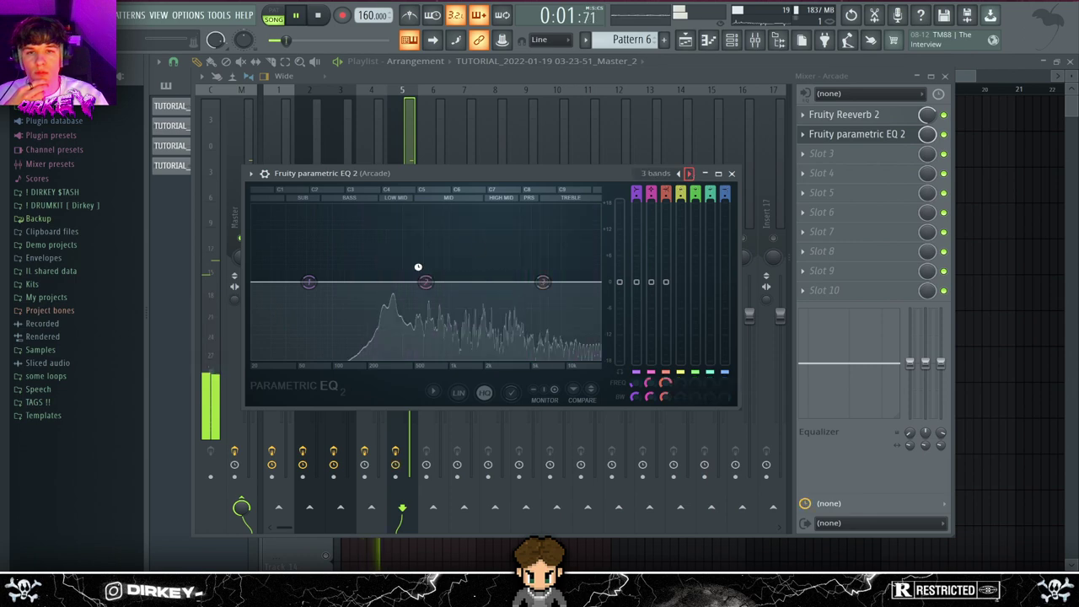
{"action": "left_click_drag", "start_coordinate": [282, 284], "coordinate": [397, 282]}
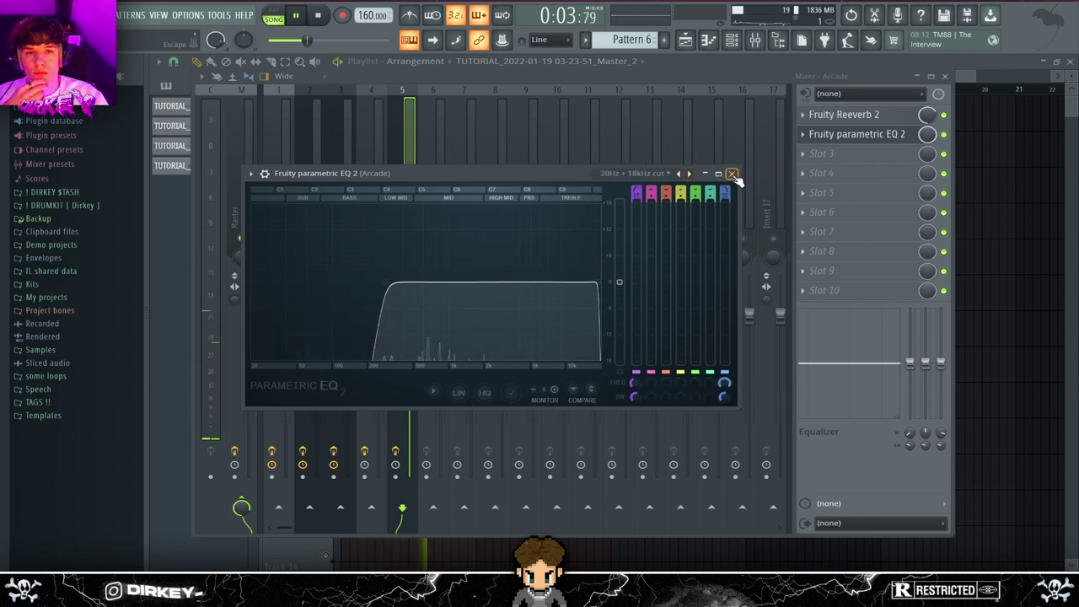
- Add a second Fruity parametric EQ 2 in slot 3, cutting the lows and highs and slightly boosting bands 3 and 5
{"action": "left_click", "coordinate": [732, 174]}
{"action": "left_click", "coordinate": [821, 153]}
{"action": "left_click", "coordinate": [650, 183]}
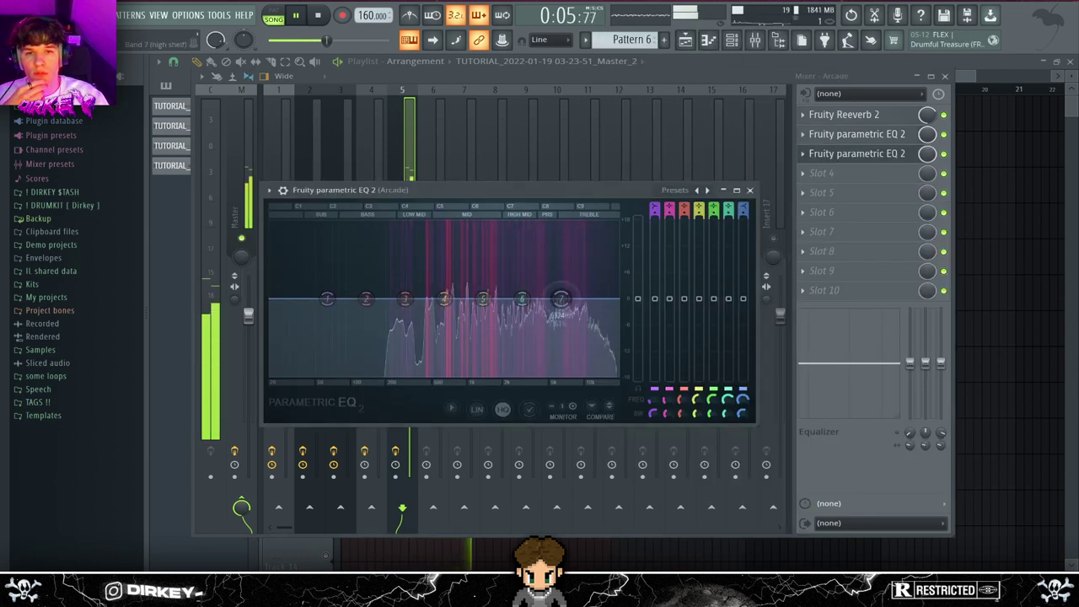
{"action": "left_click_drag", "start_coordinate": [560, 299], "coordinate": [548, 374]}
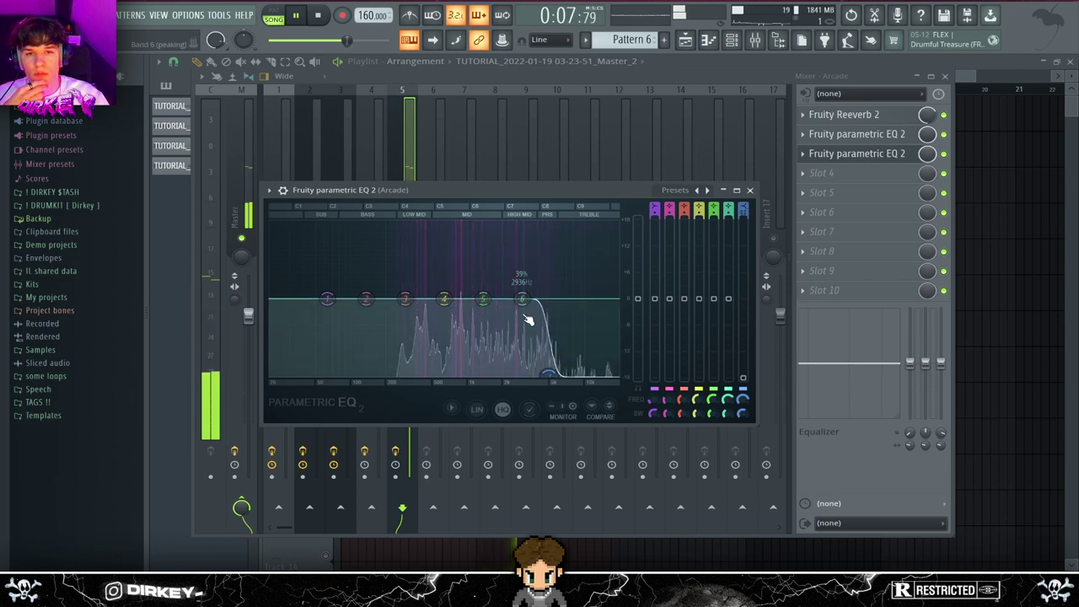
{"action": "left_click_drag", "start_coordinate": [522, 298], "coordinate": [503, 294]}
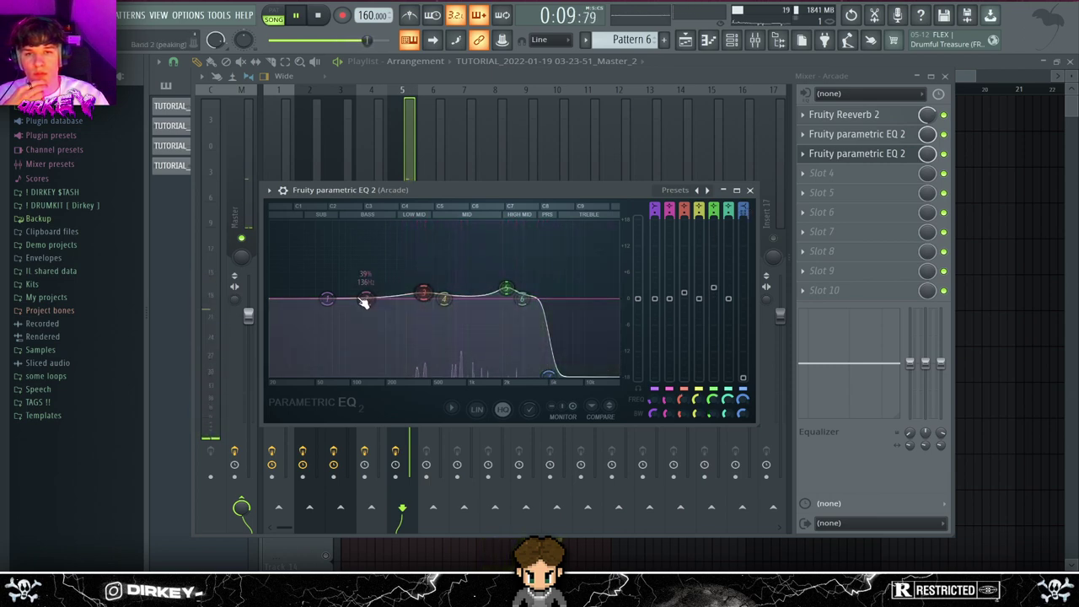
{"action": "left_click_drag", "start_coordinate": [327, 298], "coordinate": [387, 350]}
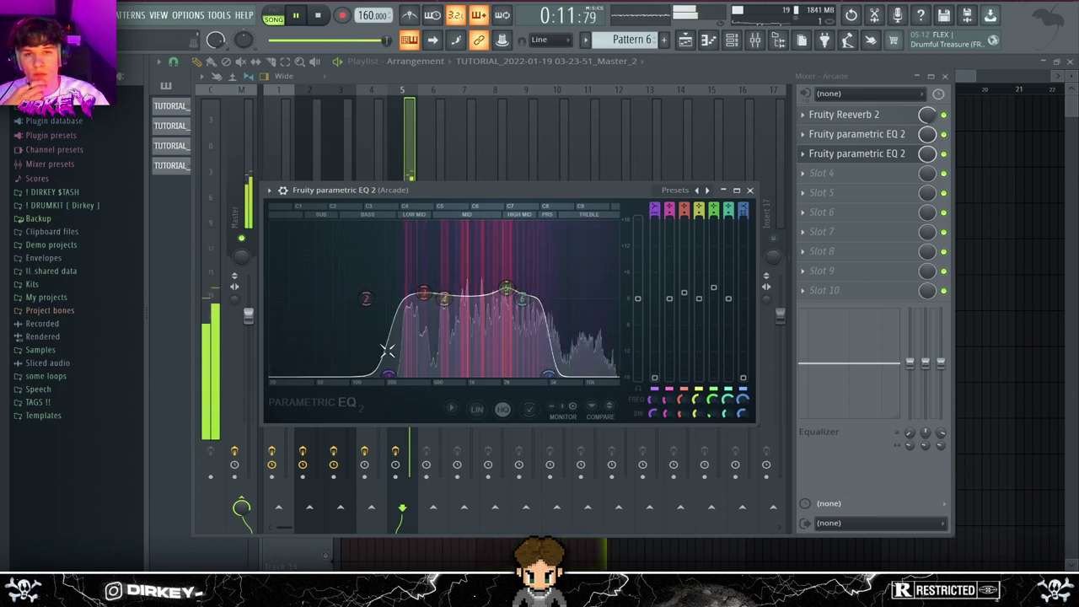
- Add Fruity Phaser to the Arcade insert and move it to the top of the effect chain, ahead of Fruity Reeverb 2
{"action": "left_click", "coordinate": [749, 190]}
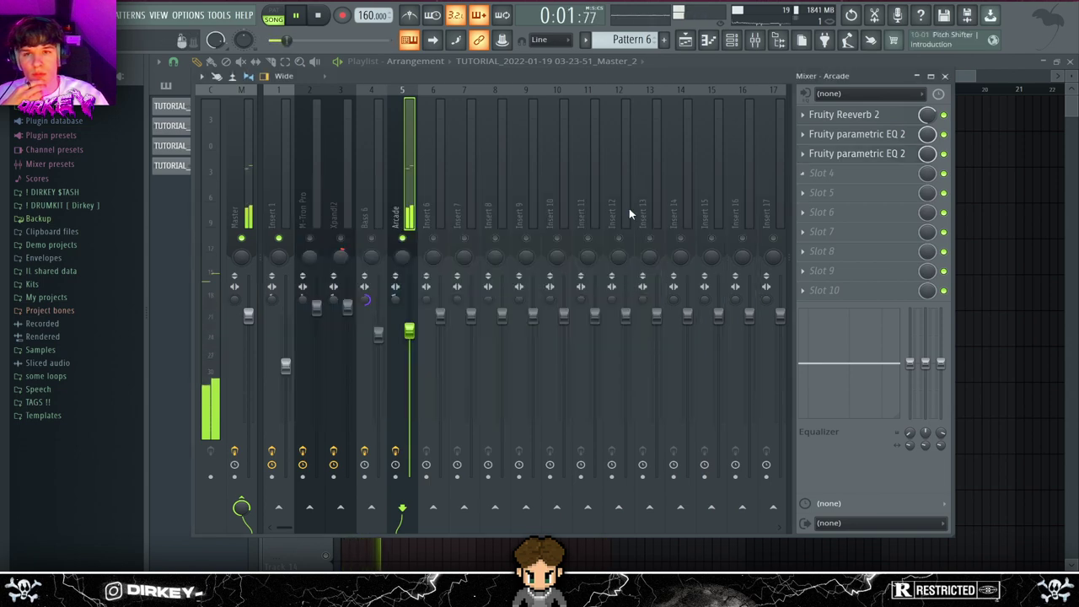
{"action": "left_click", "coordinate": [822, 173]}
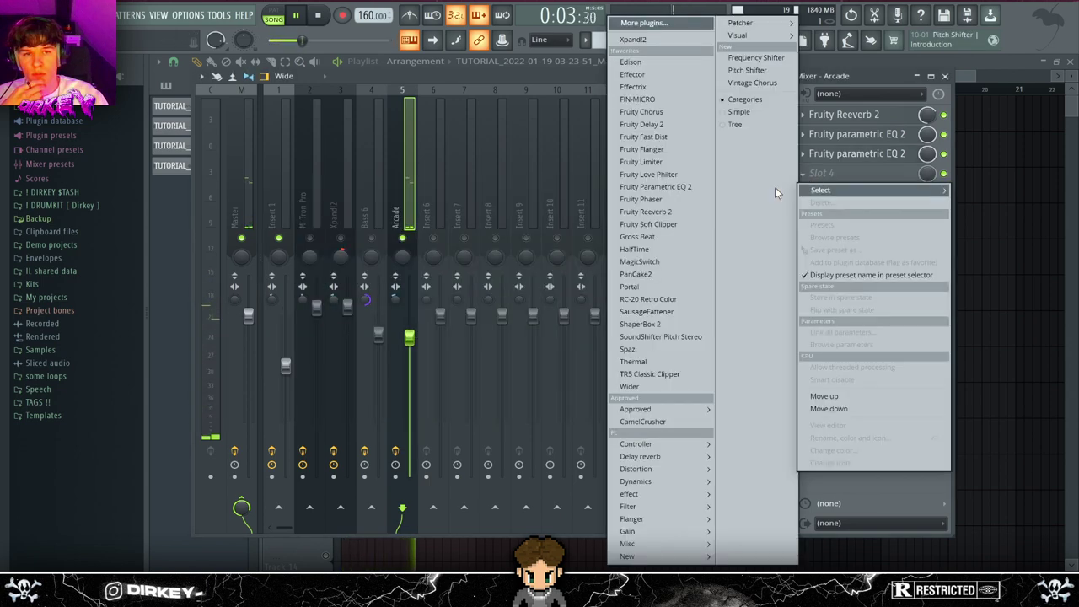
{"action": "left_click", "coordinate": [662, 200]}
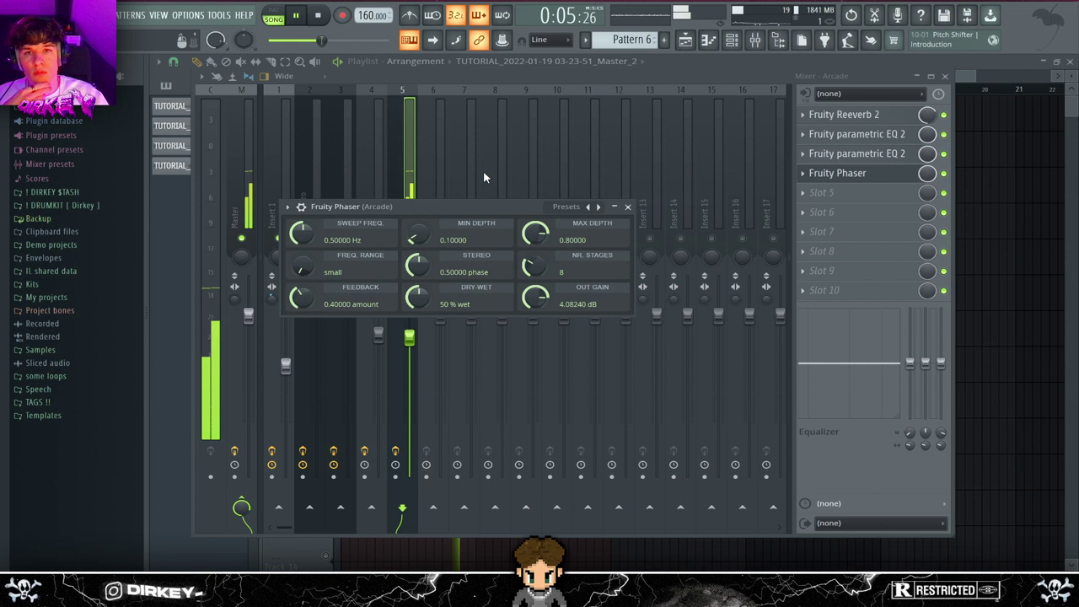
{"action": "left_click", "coordinate": [628, 207]}
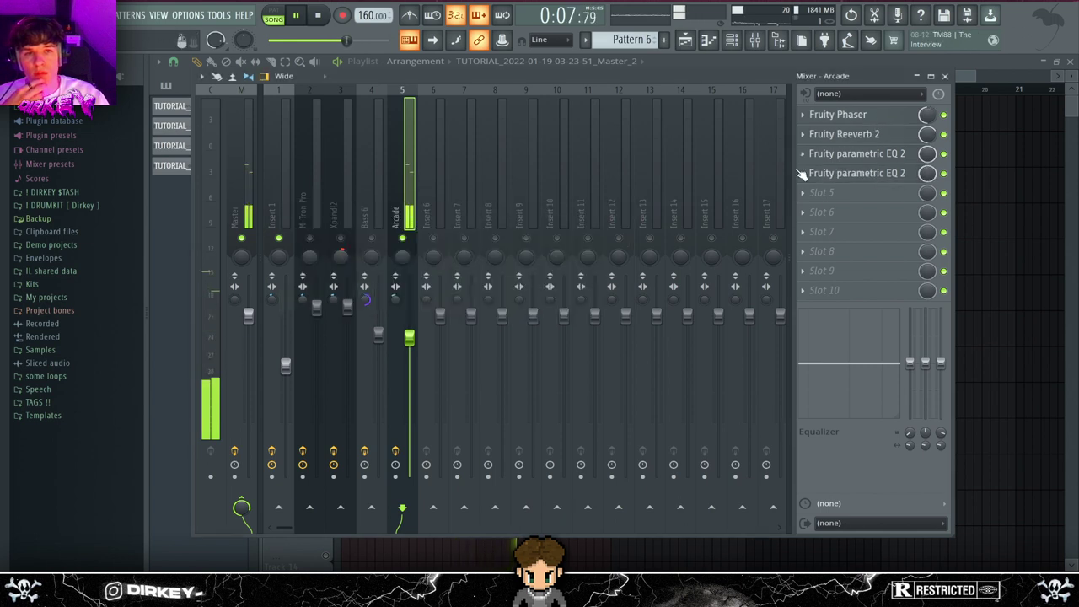
- Add Fruity Flanger to slot 5 of the Arcade insert
{"action": "left_click", "coordinate": [809, 193]}
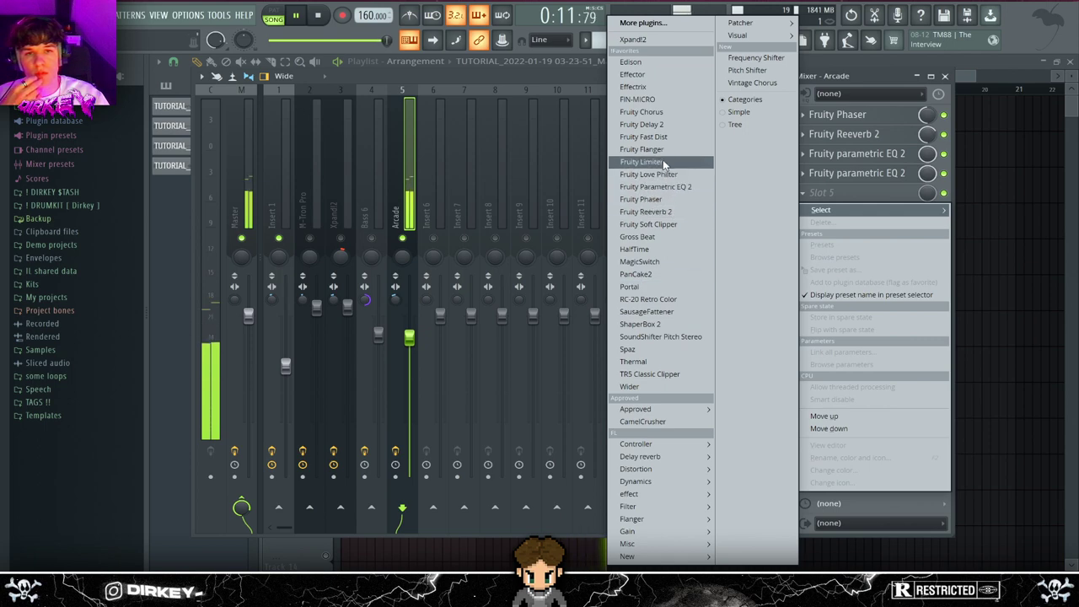
{"action": "left_click", "coordinate": [643, 150]}
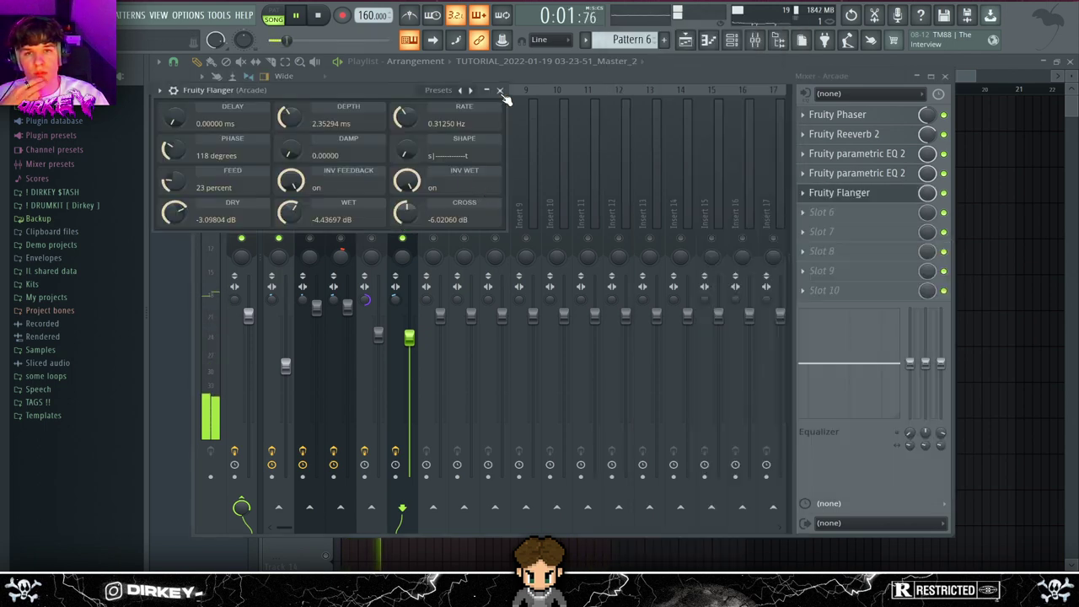
{"action": "left_click", "coordinate": [502, 92]}
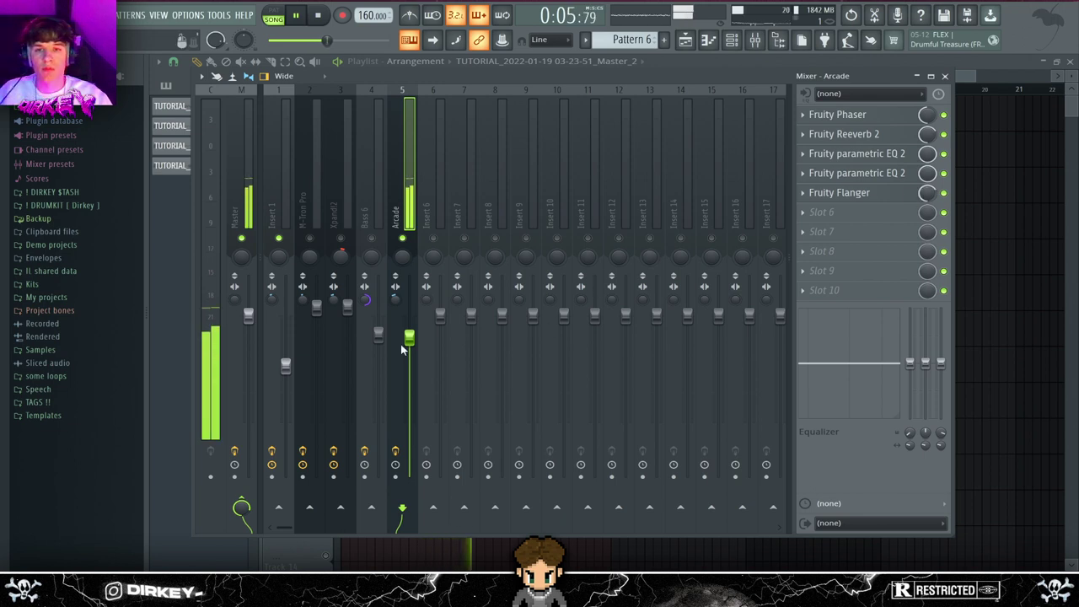
- Add ShaperBox 2 to the Arcade insert with a 1/4-length sidechain Volume curve, slope the curve's end, and move it to slot 1
{"action": "left_click", "coordinate": [834, 212]}
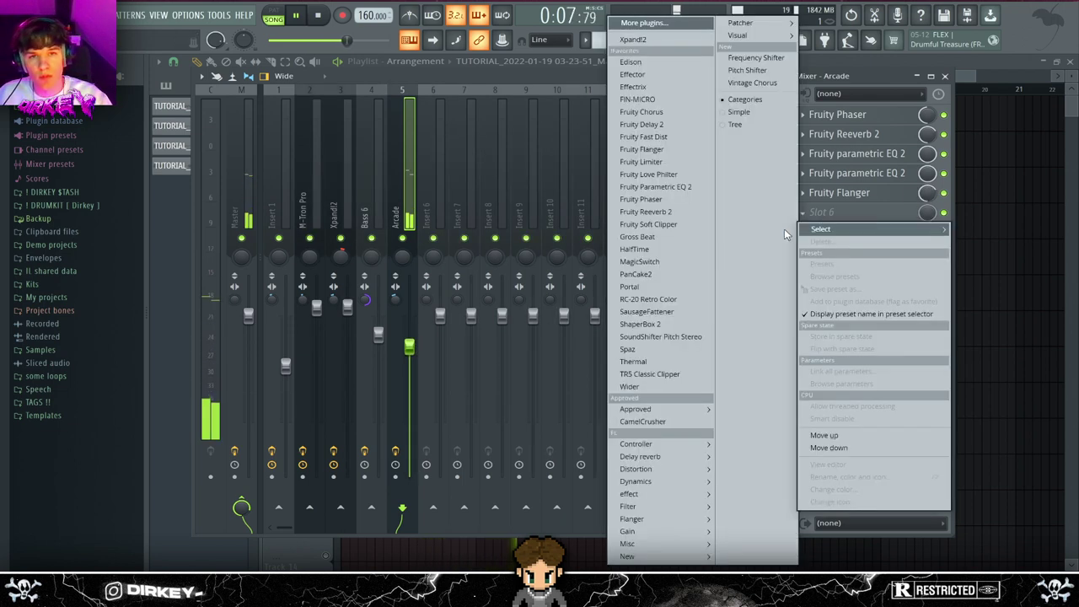
{"action": "left_click", "coordinate": [644, 324]}
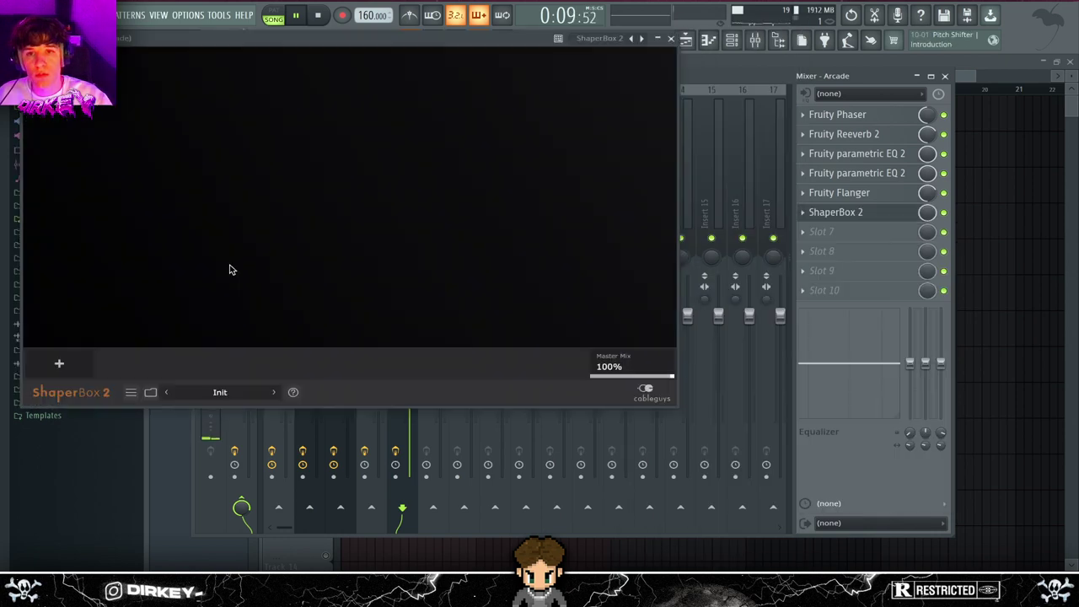
{"action": "left_click", "coordinate": [114, 236]}
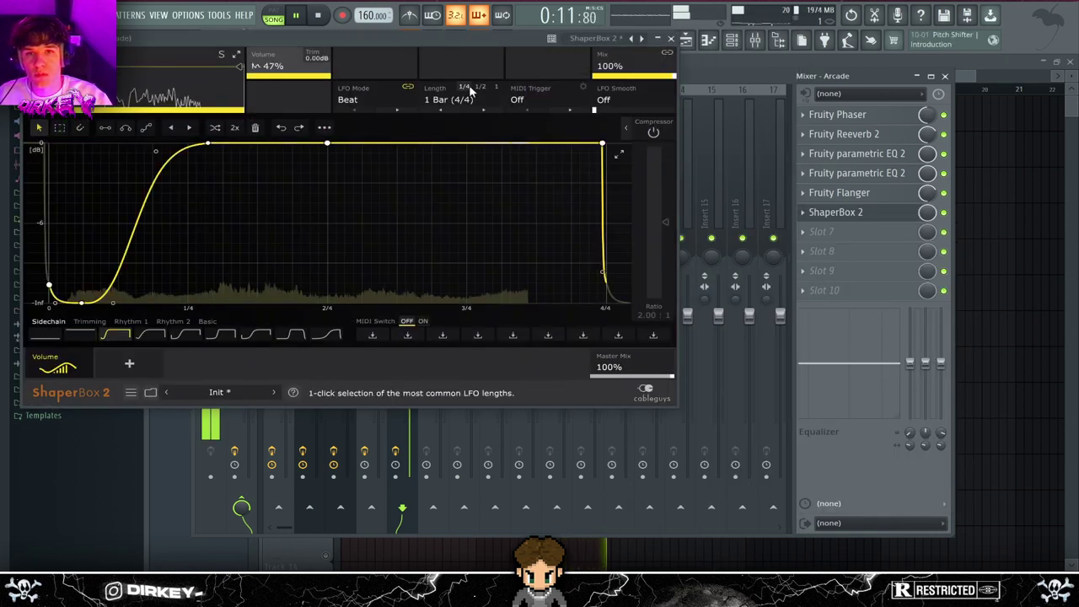
{"action": "left_click_drag", "start_coordinate": [612, 144], "coordinate": [544, 144]}
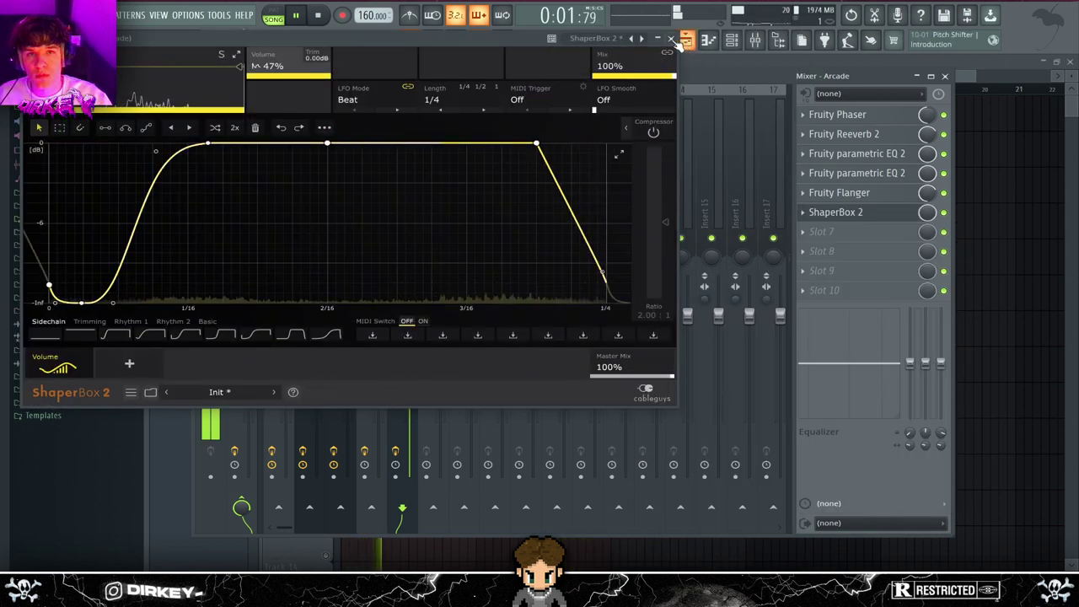
{"action": "left_click", "coordinate": [798, 195]}
{"action": "left_click_drag", "start_coordinate": [805, 211], "coordinate": [829, 120]}
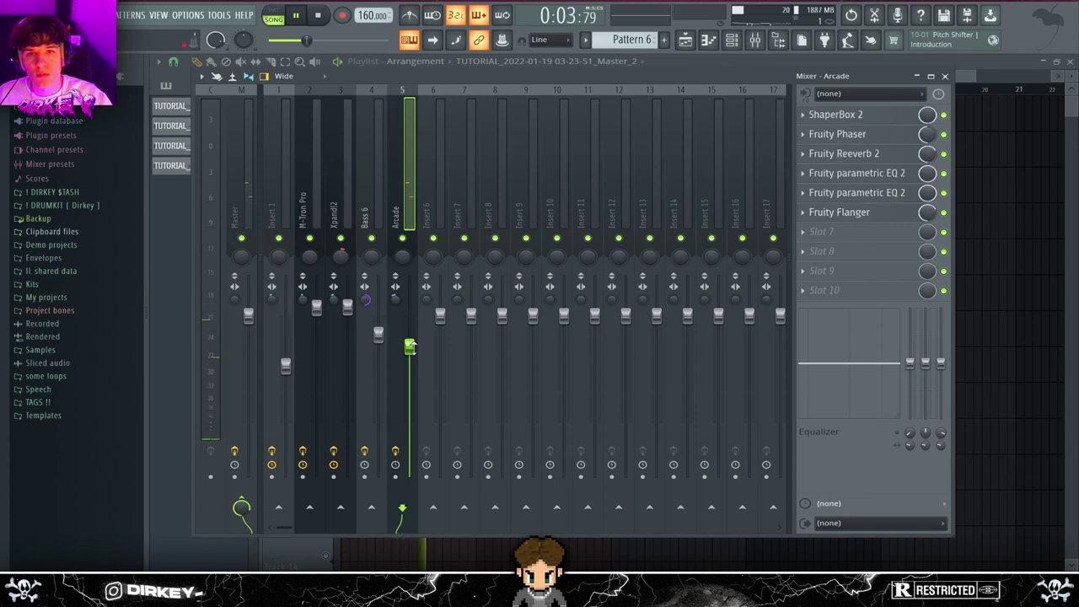
- Check the channel settings of the bounced Arcade vocal clip on Track 5
{"action": "key", "text": "F9"}
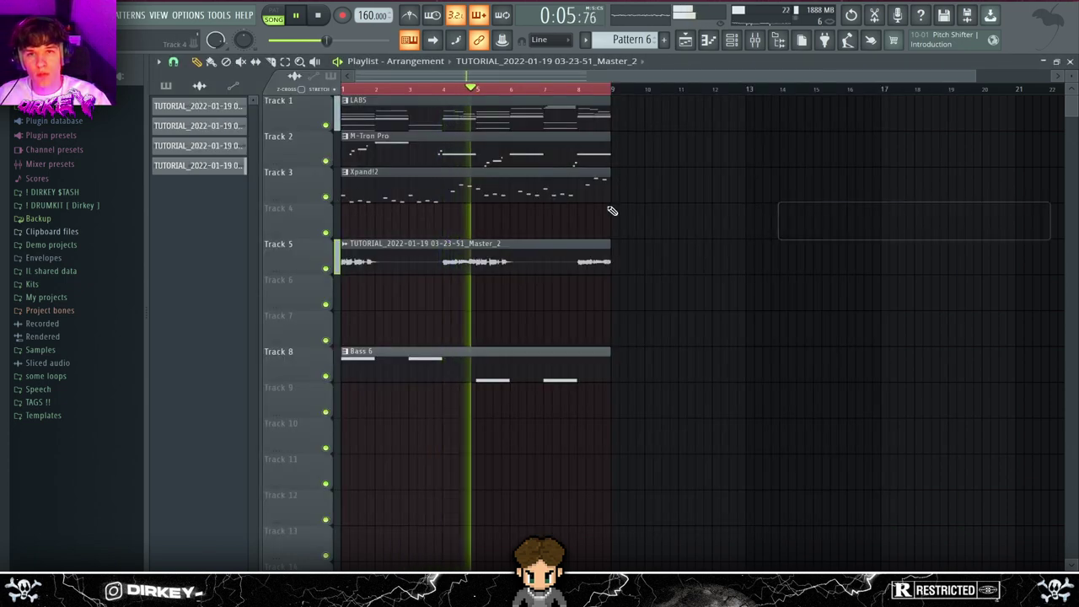
{"action": "double_click", "coordinate": [464, 265]}
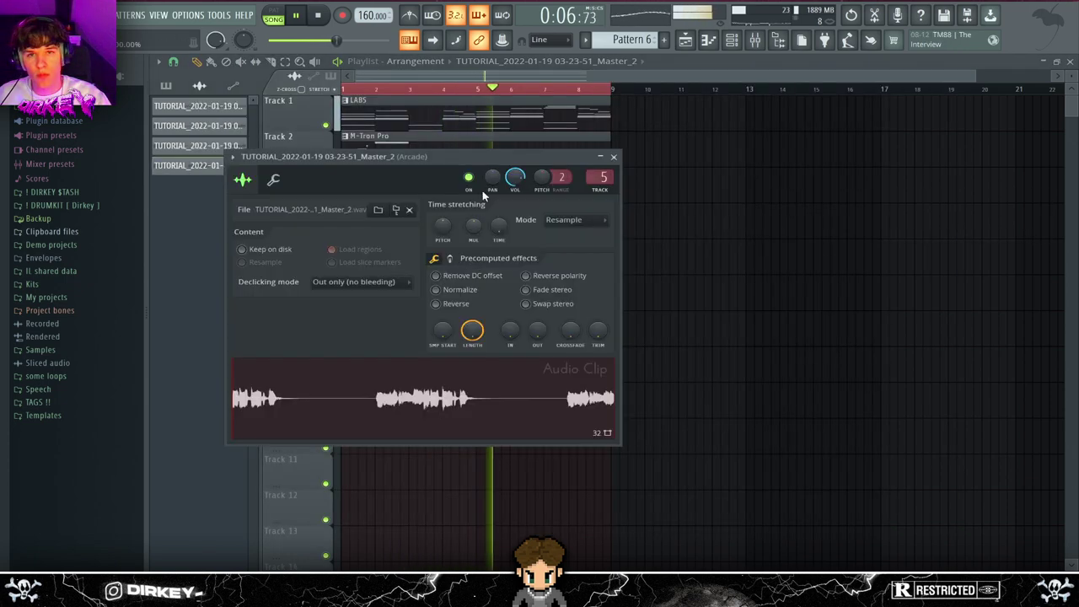
{"action": "left_click", "coordinate": [614, 157]}
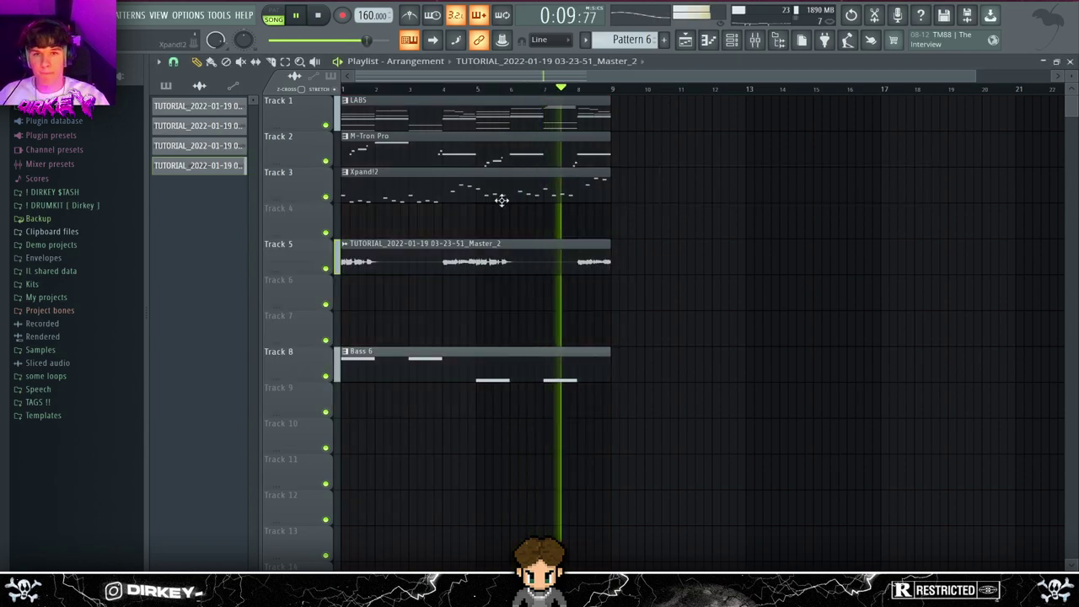
- Repeat the eight-bar loop up to bar 73, with only LABS, M-Tron Pro and Bass 6 at bar 1, and start playback
{"action": "key", "text": "ctrl+a"}
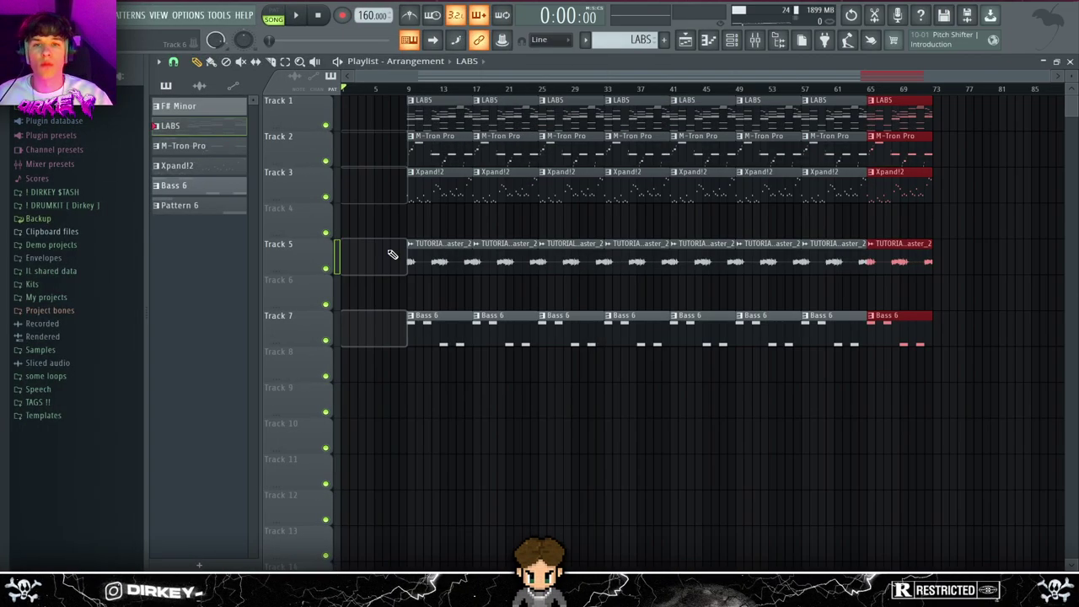
{"action": "left_click", "coordinate": [347, 108]}
{"action": "left_click", "coordinate": [376, 143]}
{"action": "left_click", "coordinate": [366, 321]}
{"action": "key", "text": "space"}
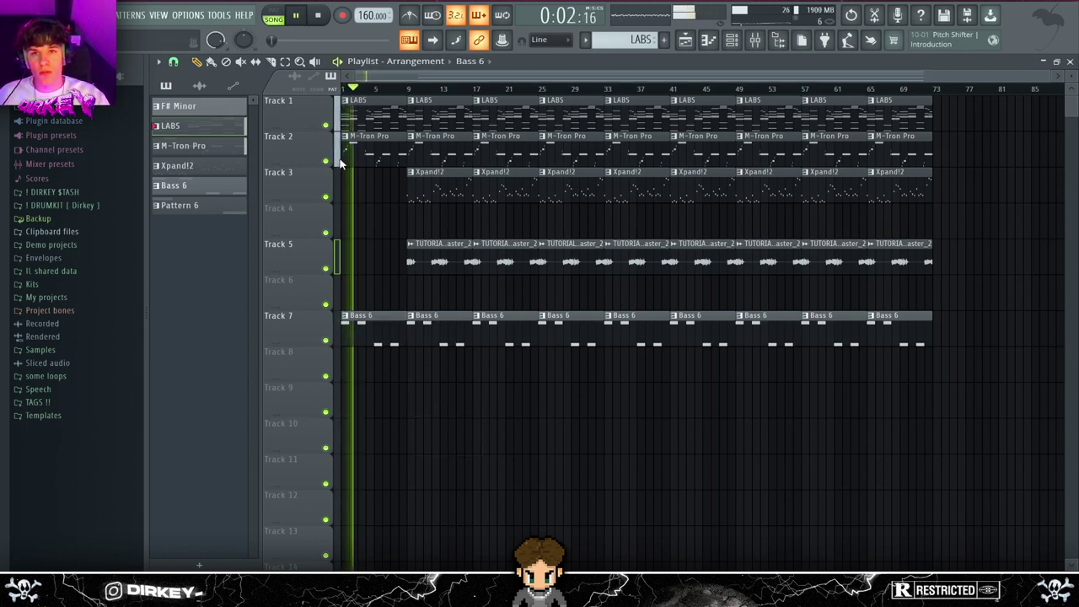
{"action": "left_click", "coordinate": [428, 215]}
{"action": "right_click", "coordinate": [454, 214]}
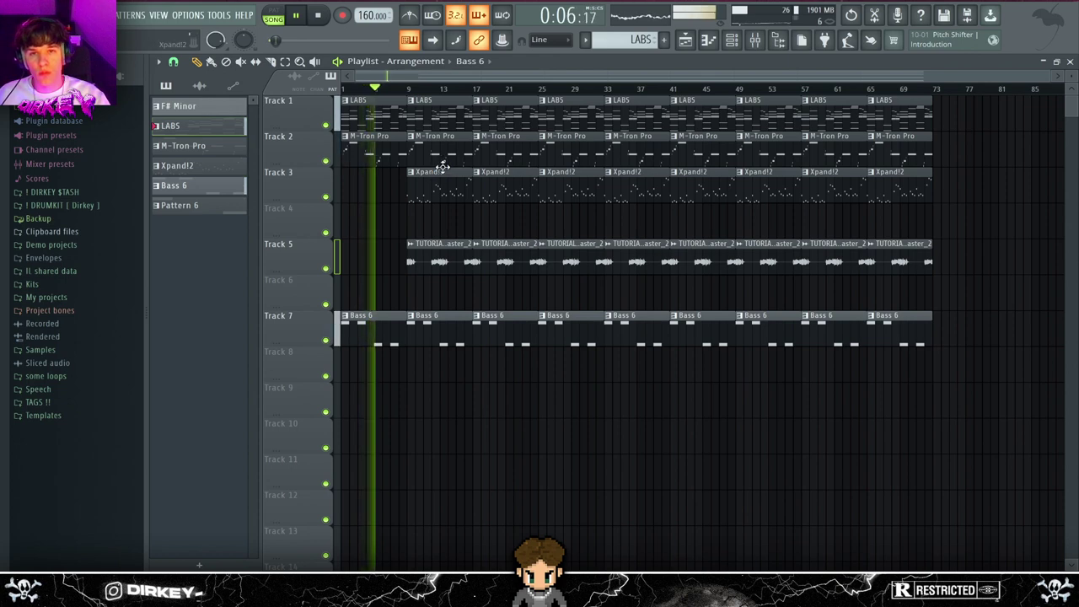
{"action": "left_click", "coordinate": [434, 213]}
{"action": "right_click", "coordinate": [456, 211]}
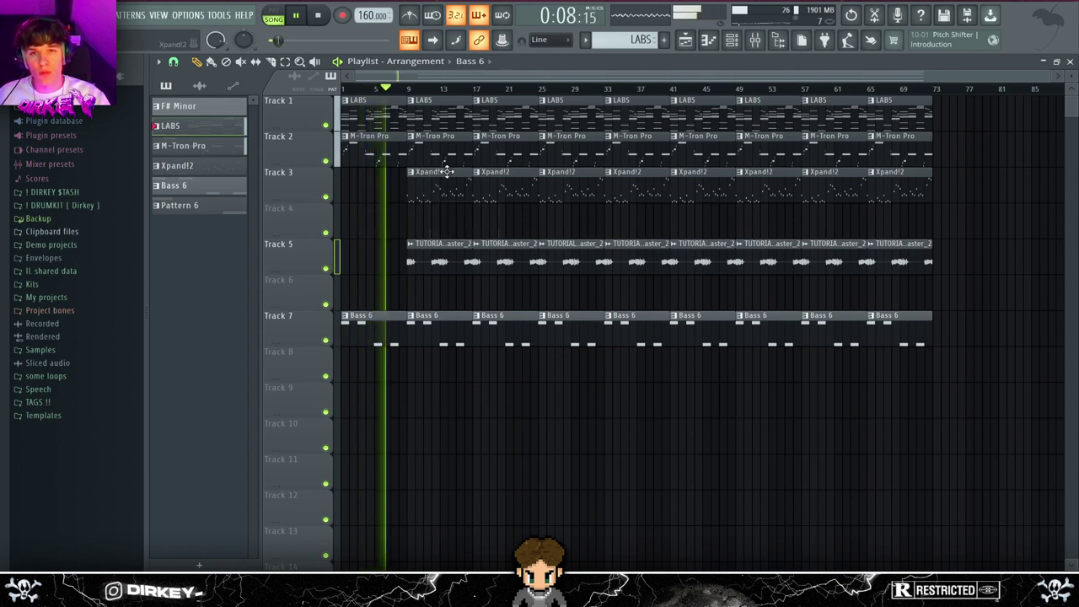
- Delete the Bass 6 clips from bar 9 up to bar 41, plus the vocal, Xpand!2 and M-Tron Pro clips at bar 9
{"action": "right_click", "coordinate": [438, 319]}
{"action": "right_click", "coordinate": [506, 320]}
{"action": "right_click", "coordinate": [573, 320]}
{"action": "right_click", "coordinate": [641, 320]}
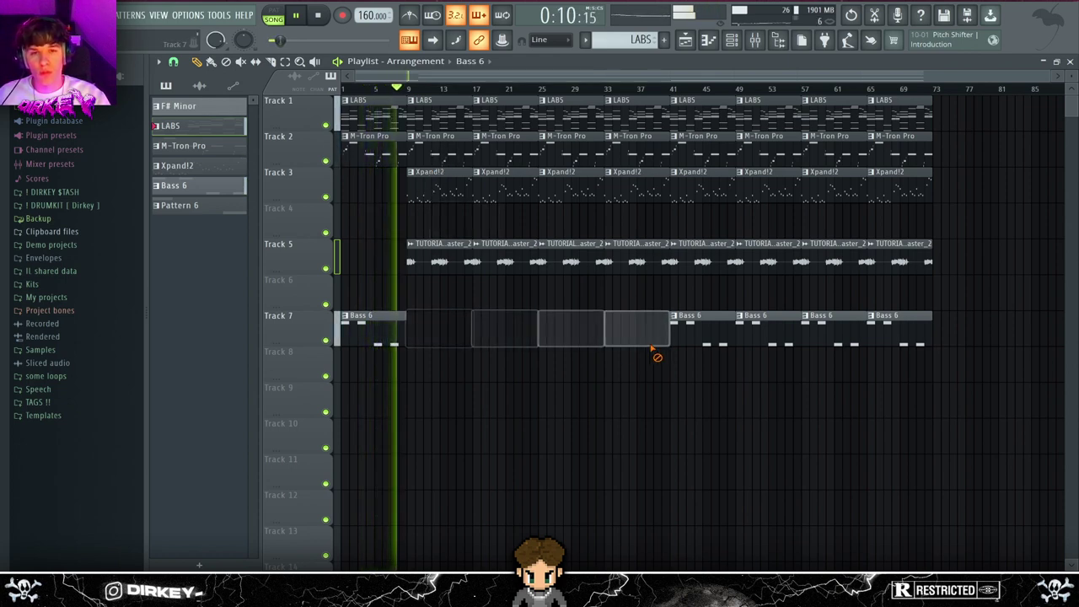
{"action": "right_click", "coordinate": [438, 253]}
{"action": "right_click", "coordinate": [434, 181]}
{"action": "right_click", "coordinate": [421, 156]}
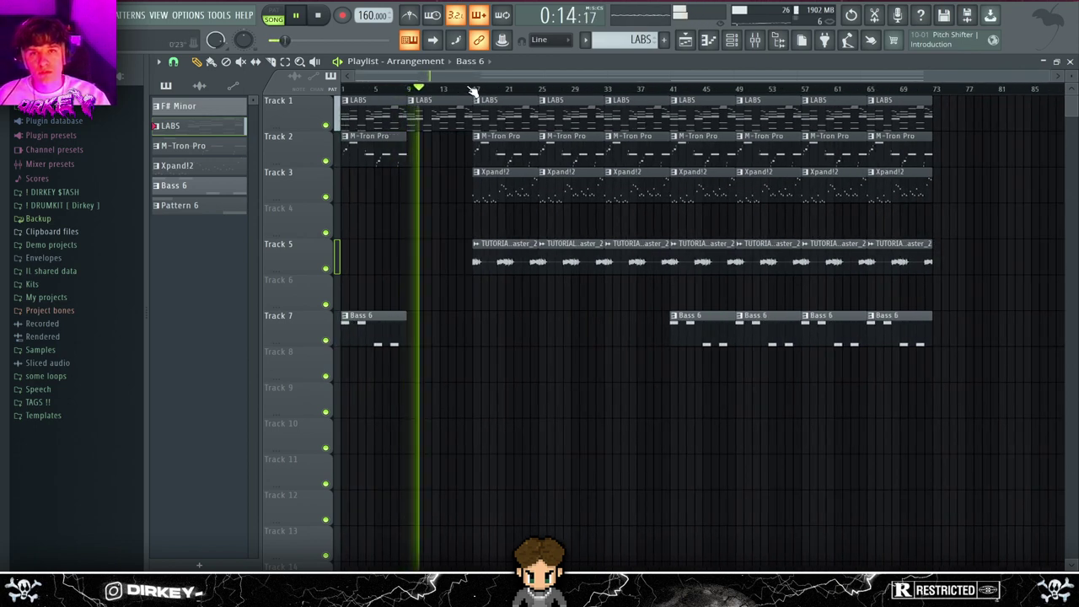
- Delete the M-Tron Pro clip at bar 17 and the Xpand!2 clips at bars 17 and 25
{"action": "left_click", "coordinate": [466, 88]}
{"action": "right_click", "coordinate": [506, 152]}
{"action": "right_click", "coordinate": [510, 181]}
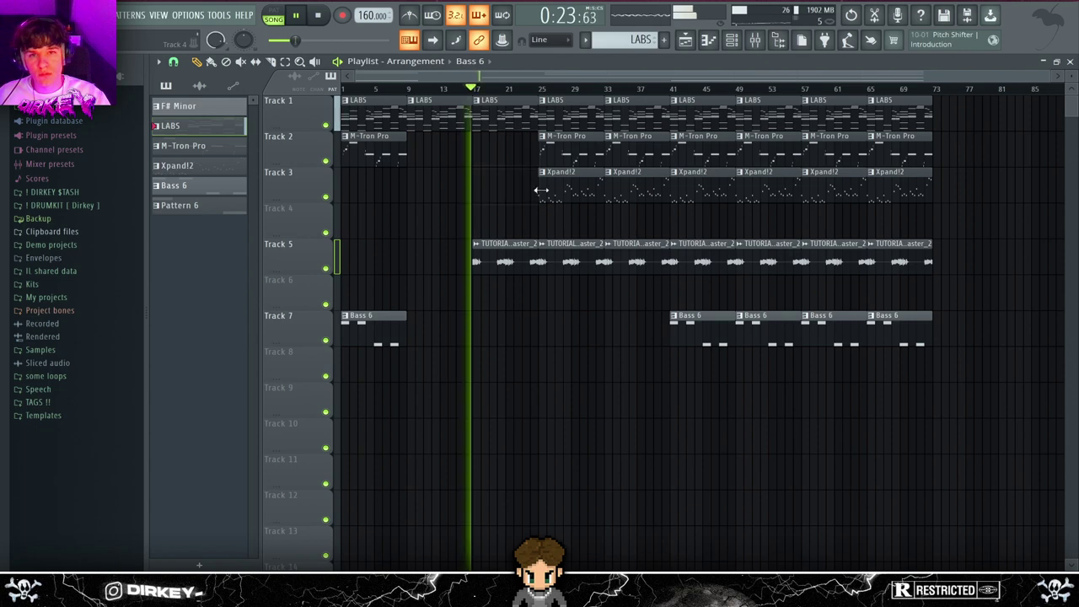
{"action": "right_click", "coordinate": [573, 183]}
- Place an Xpand!2 clip at bar 17 on Track 3
{"action": "left_click", "coordinate": [494, 180]}
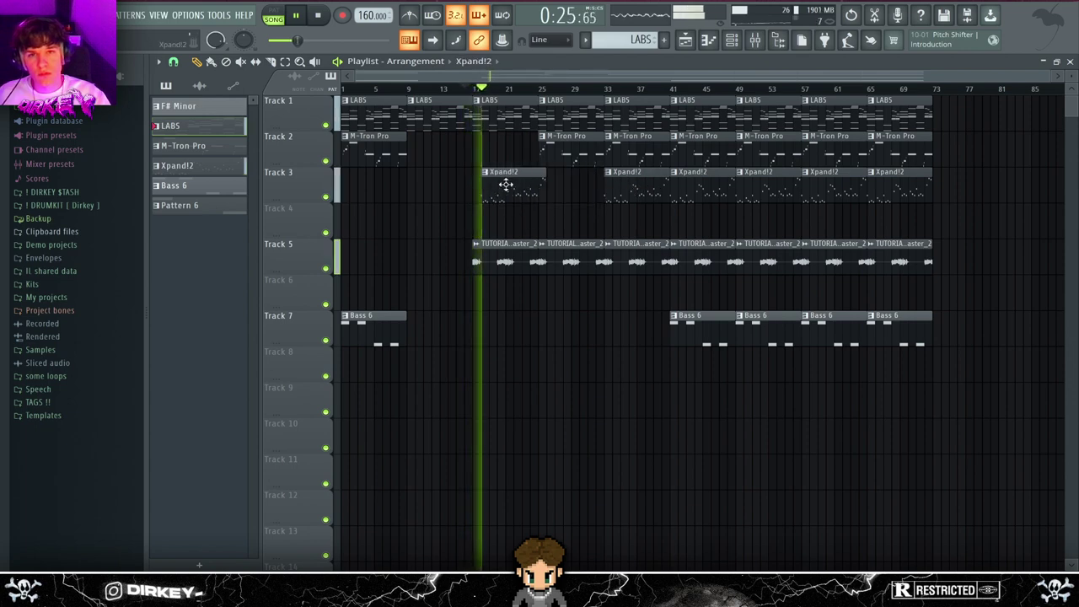
{"action": "right_click", "coordinate": [505, 187]}
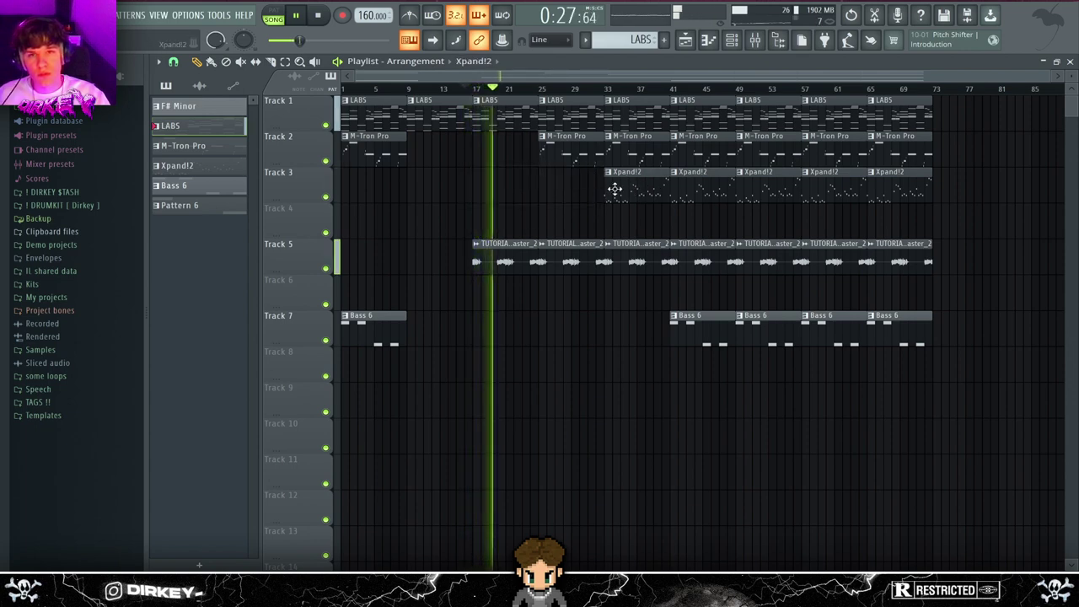
{"action": "left_click_drag", "start_coordinate": [539, 182], "coordinate": [513, 182]}
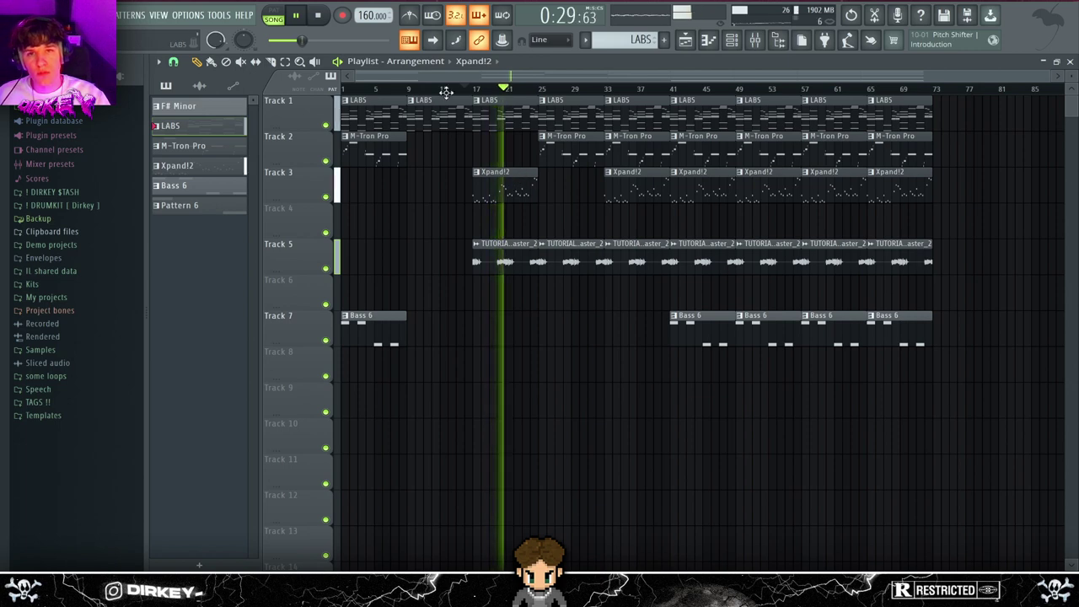
- Delete the vocal clip at bar 25, and try the Xpand!2 clip at bar 25 before removing it
{"action": "left_click", "coordinate": [755, 39]}
{"action": "key", "text": "F9"}
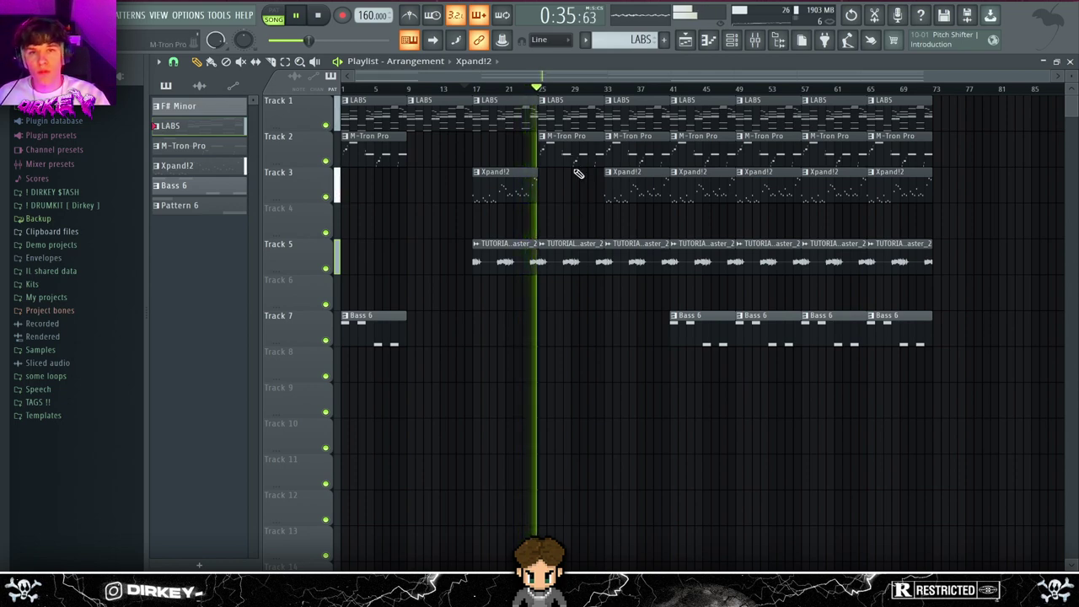
{"action": "right_click", "coordinate": [570, 261]}
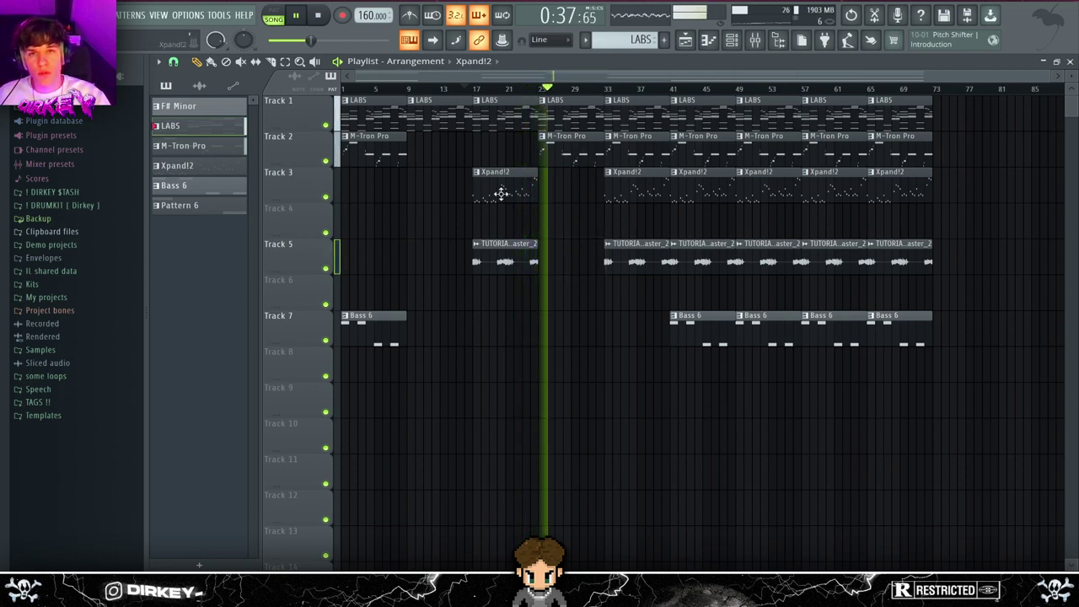
{"action": "left_click_drag", "start_coordinate": [501, 193], "coordinate": [557, 181]}
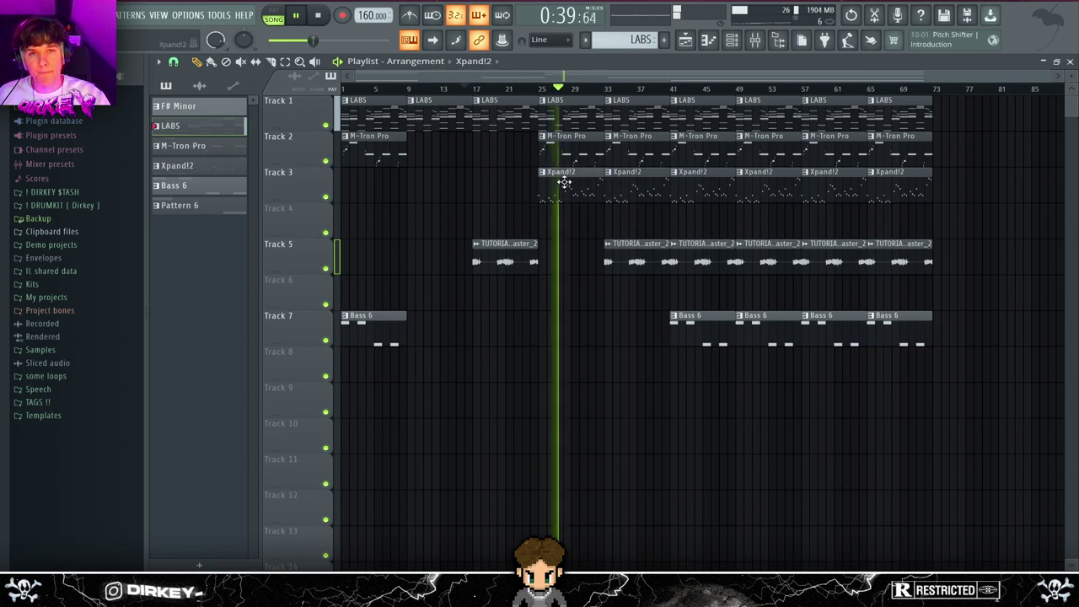
{"action": "right_click", "coordinate": [595, 187]}
- Delete the M-Tron Pro and Xpand!2 clips at bar 33, keeping the vocal clip, and clear all clips from bar 41 onward
{"action": "left_click_drag", "start_coordinate": [604, 96], "coordinate": [632, 308]}
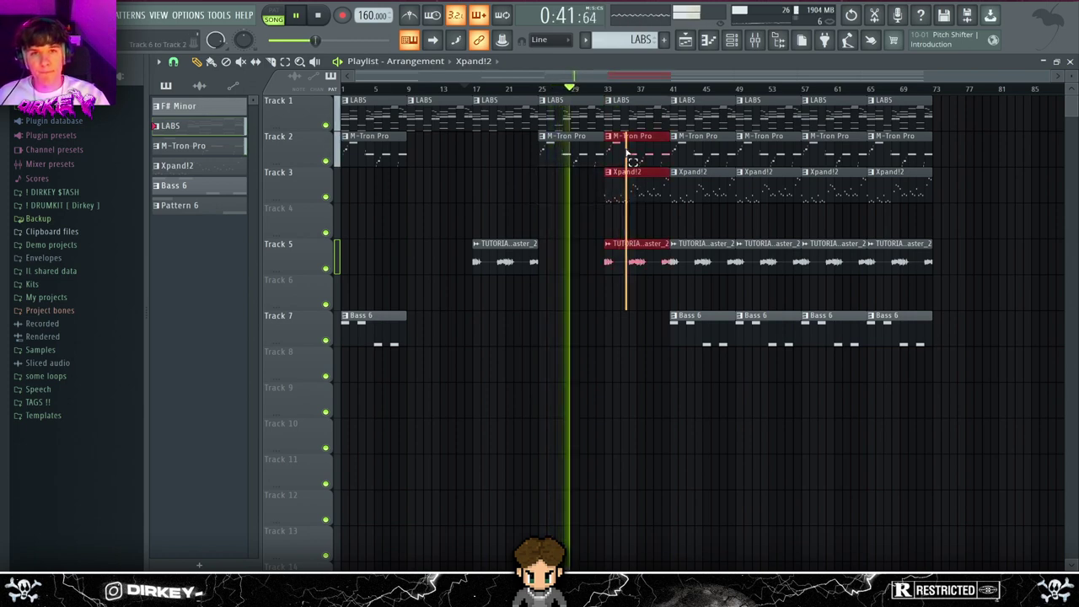
{"action": "key", "text": "Delete"}
{"action": "left_click", "coordinate": [611, 258]}
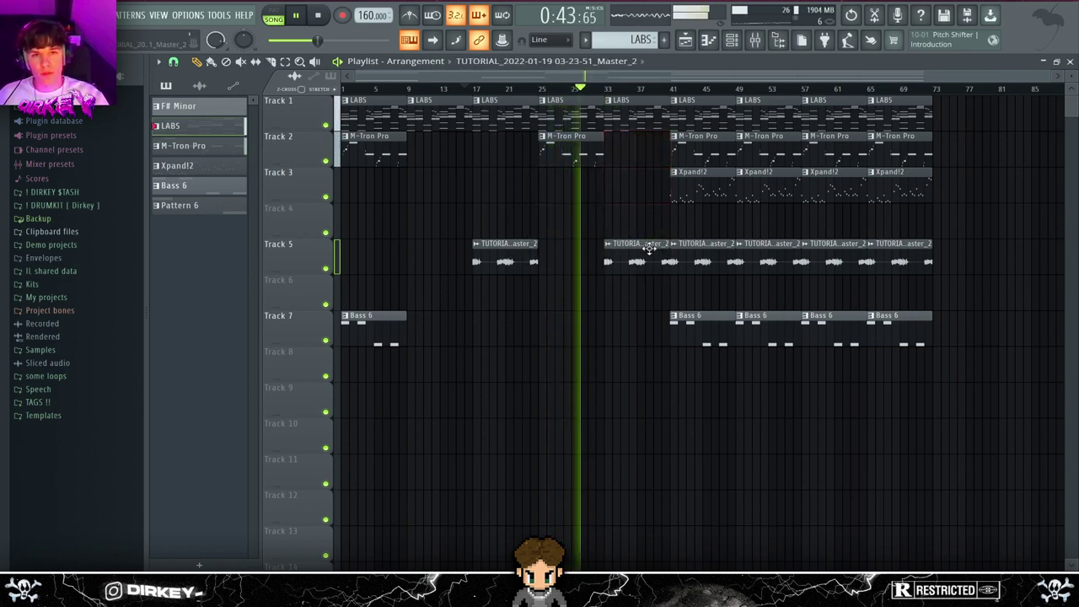
{"action": "left_click_drag", "start_coordinate": [709, 204], "coordinate": [808, 381]}
{"action": "key", "text": "Delete"}
- Copy the LABS, M-Tron Pro and Bass 6 clips from bar 1 to bar 41
{"action": "left_click_drag", "start_coordinate": [351, 96], "coordinate": [396, 381]}
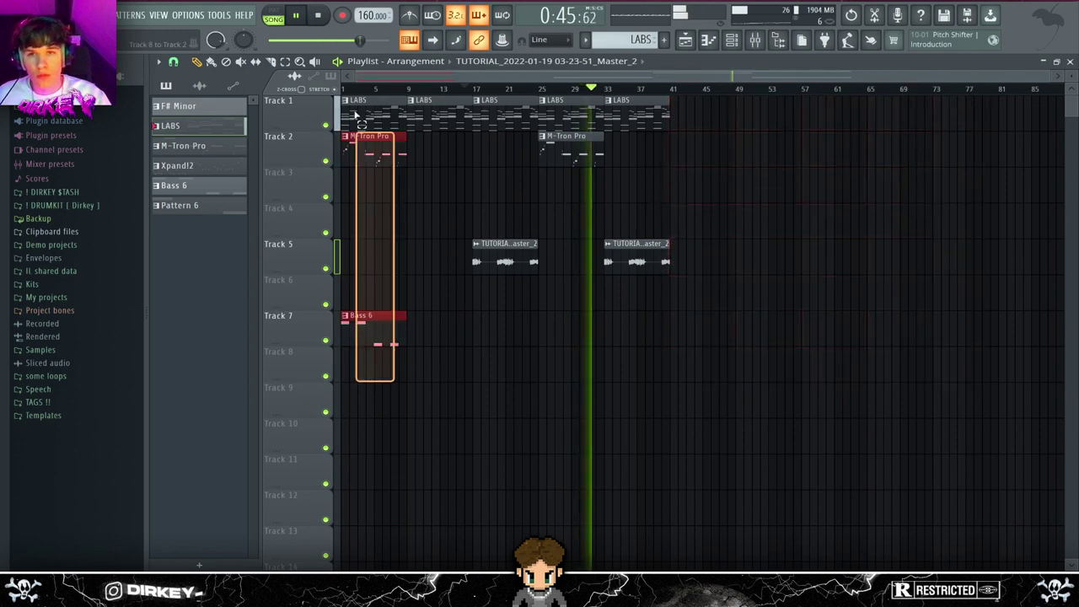
{"action": "left_click_drag", "start_coordinate": [363, 118], "coordinate": [698, 121]}
{"action": "left_click", "coordinate": [414, 173]}
{"action": "right_click", "coordinate": [413, 173]}
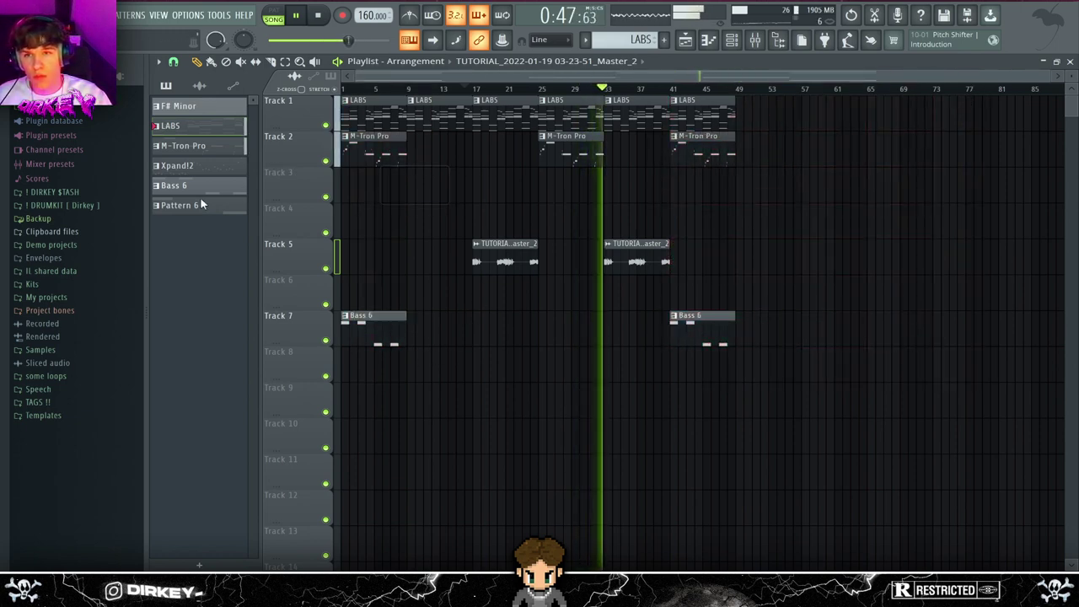
- Place an Xpand!2 clip at bar 41 on Track 3 and play the arrangement from there
{"action": "left_click", "coordinate": [177, 166]}
{"action": "left_click", "coordinate": [681, 193]}
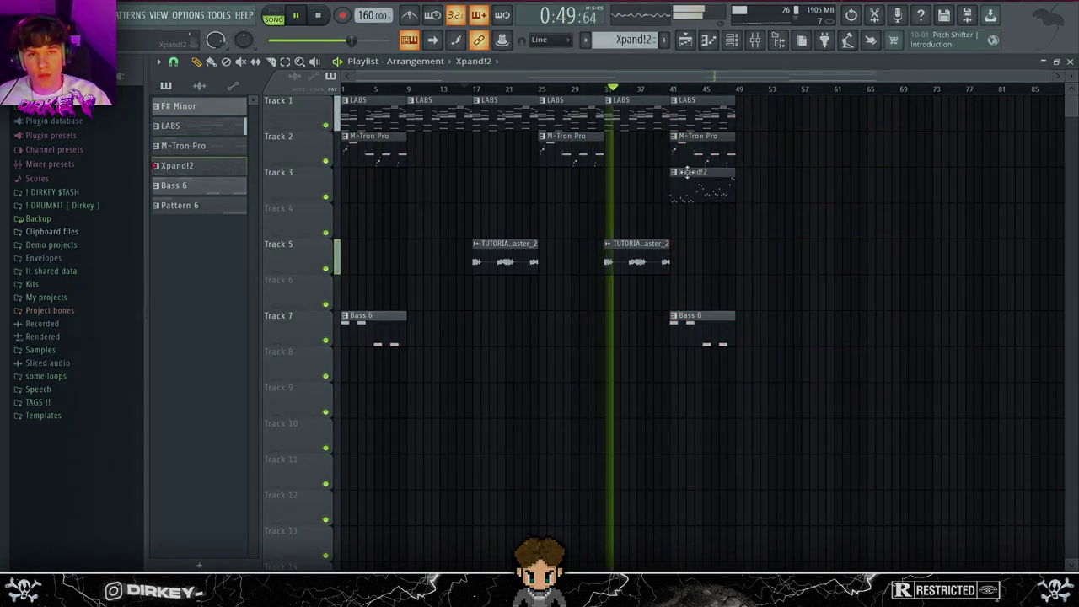
{"action": "left_click", "coordinate": [674, 90]}
{"action": "scroll", "coordinate": [590, 151], "scroll_direction": "up", "scroll_amount": 3}
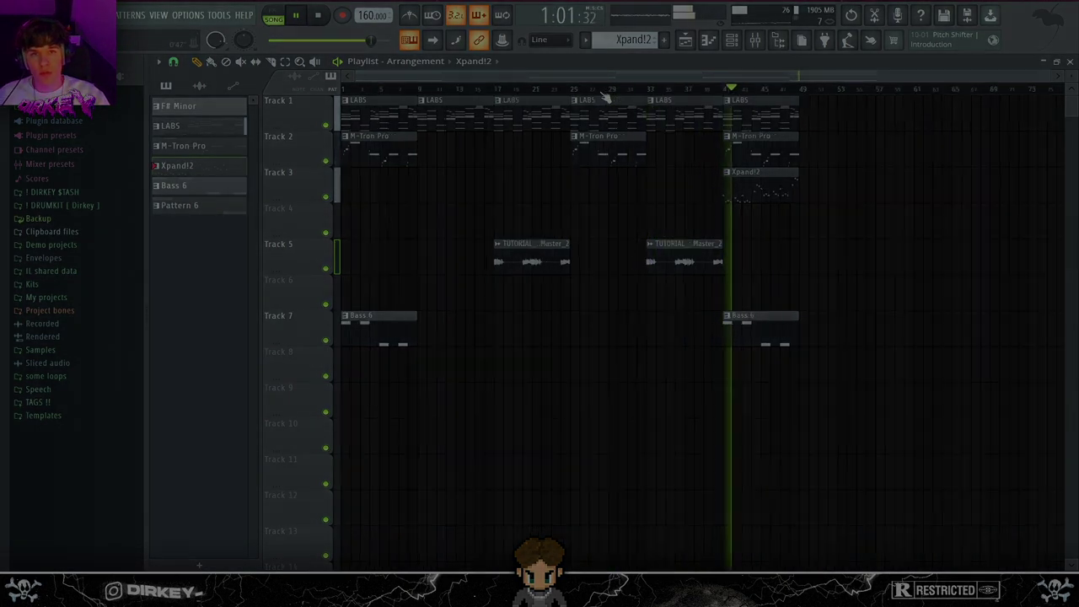